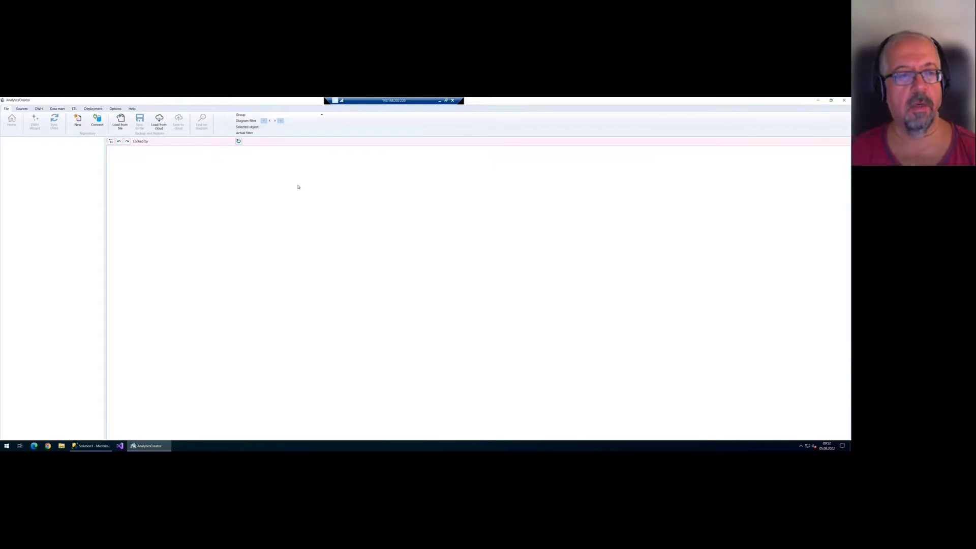
# - Create a new repository named TestVault
pyautogui.click(102, 126)
pyautogui.click(440, 278)
pyautogui.click(78, 122)
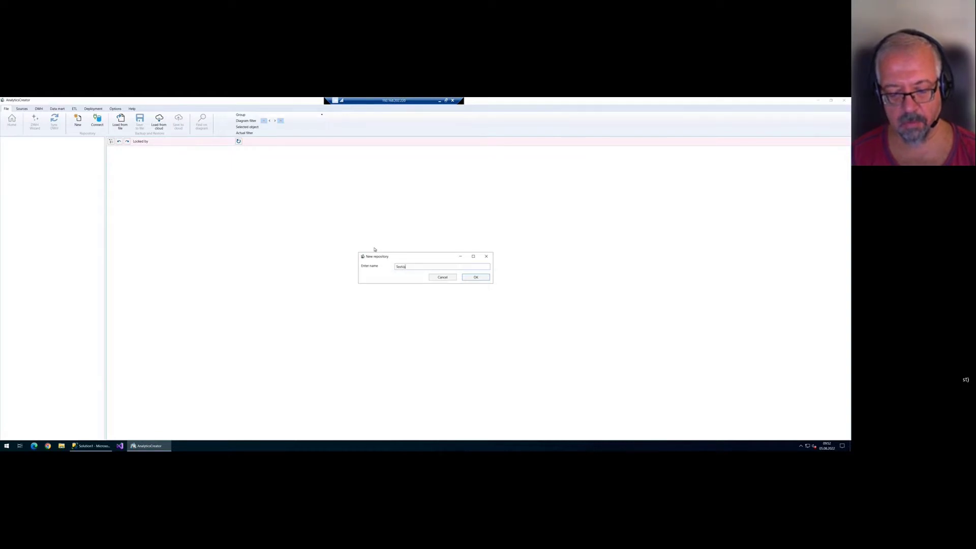
pyautogui.press('Return')
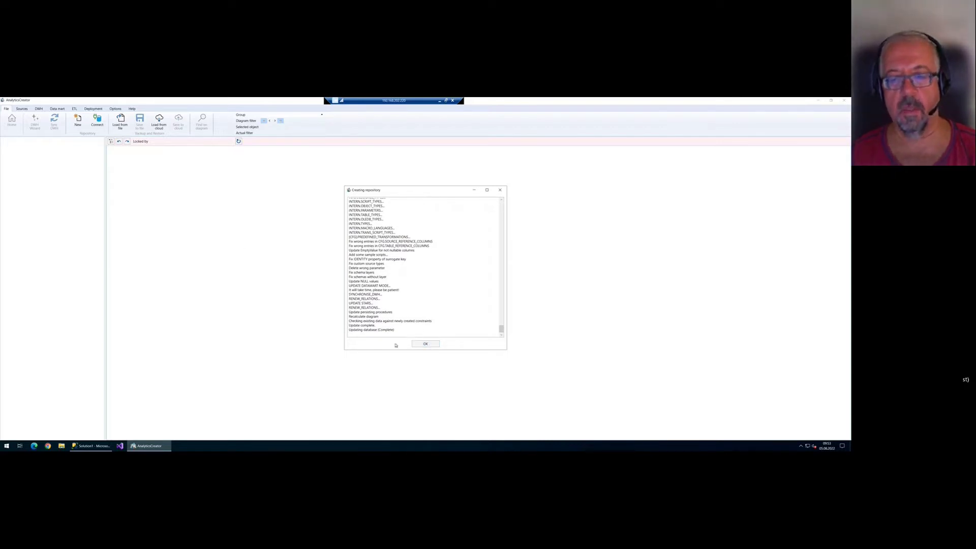
pyautogui.click(425, 345)
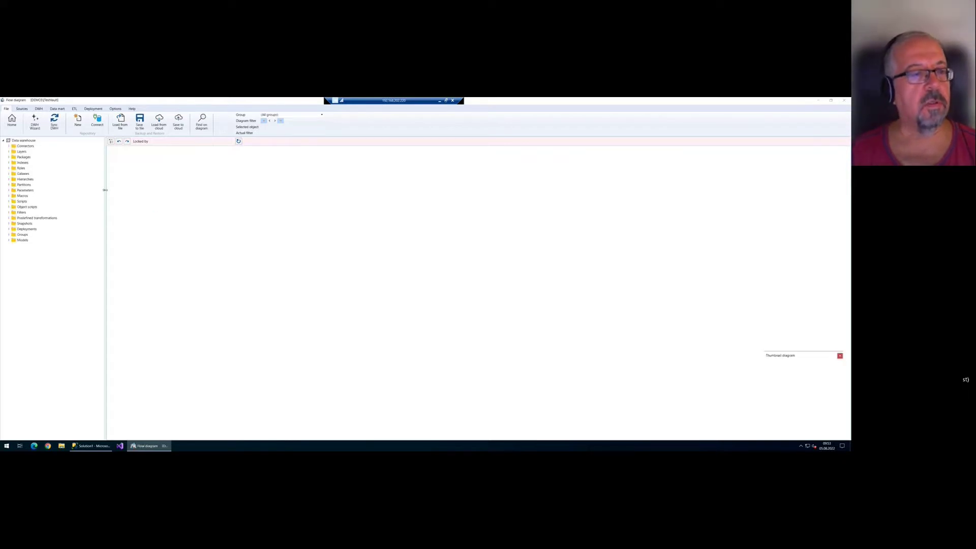
# - Import the SAP FI connector from the cloud into the data warehouse's connectors
pyautogui.rightClick(30, 147)
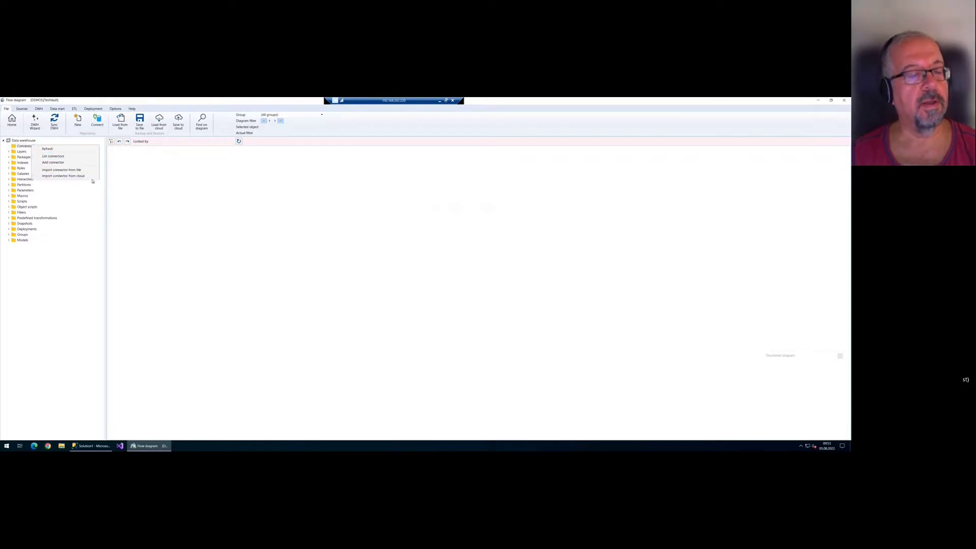
pyautogui.click(221, 247)
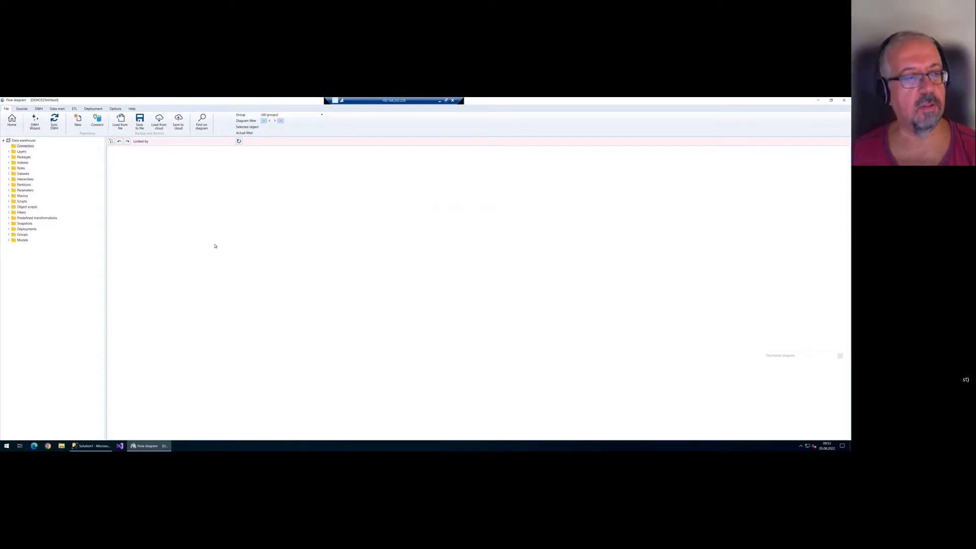
pyautogui.rightClick(30, 147)
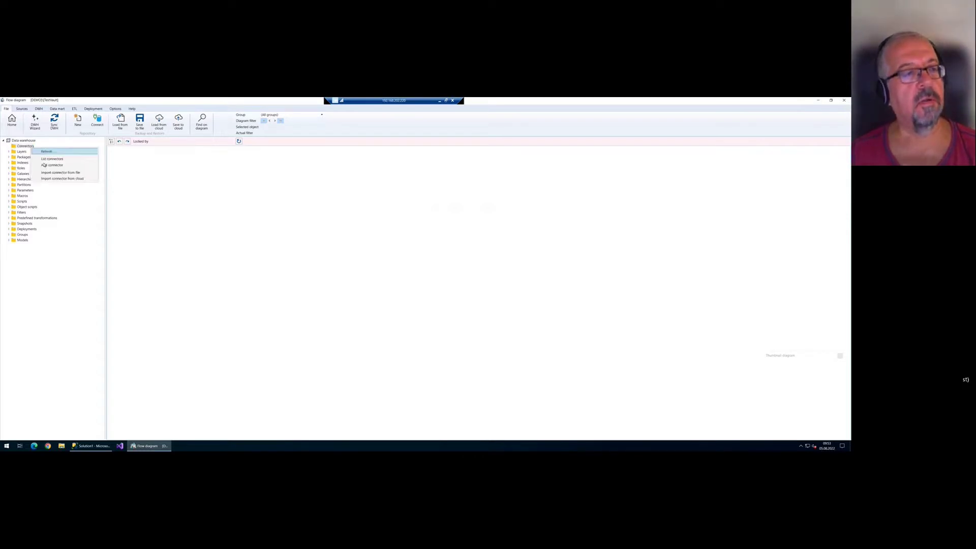
pyautogui.click(80, 180)
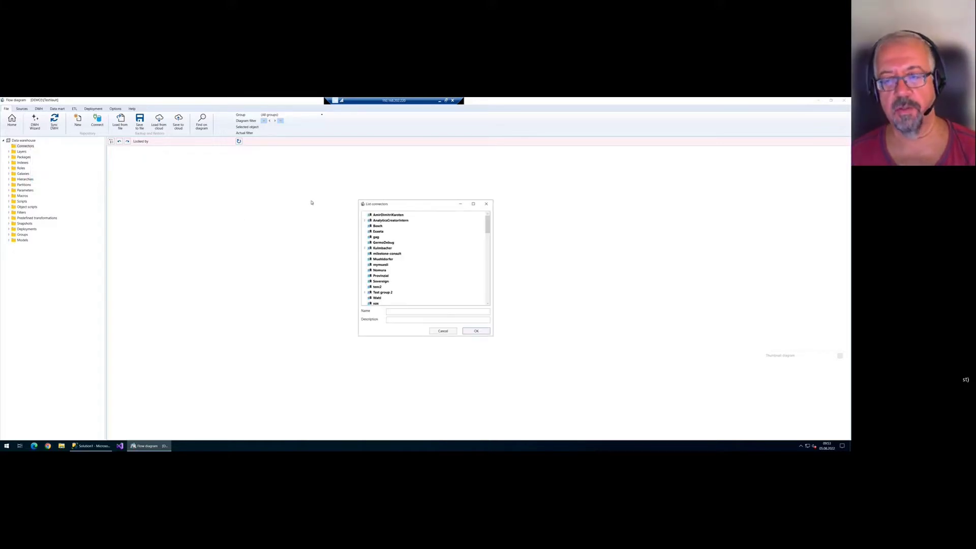
pyautogui.moveTo(488, 228); pyautogui.dragTo(499, 303)
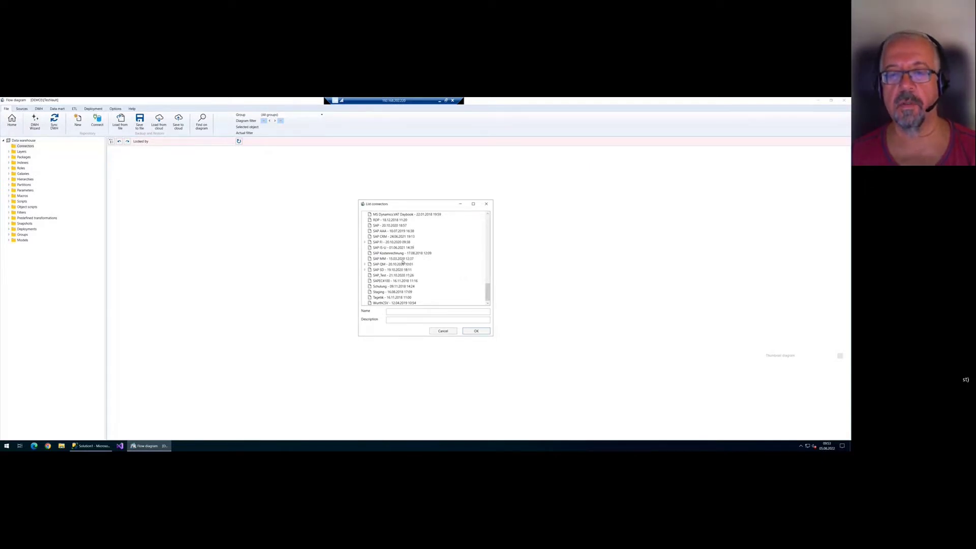
pyautogui.click(390, 243)
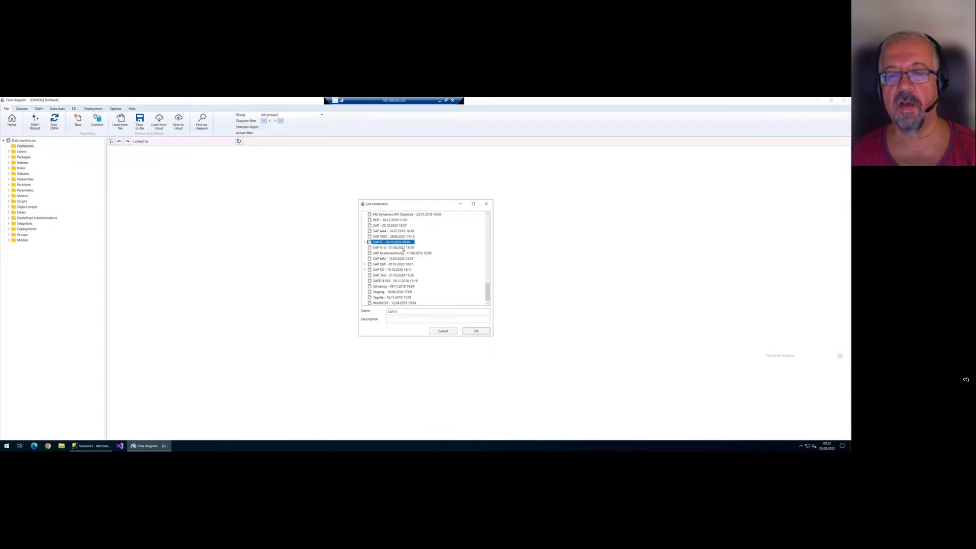
pyautogui.click(476, 331)
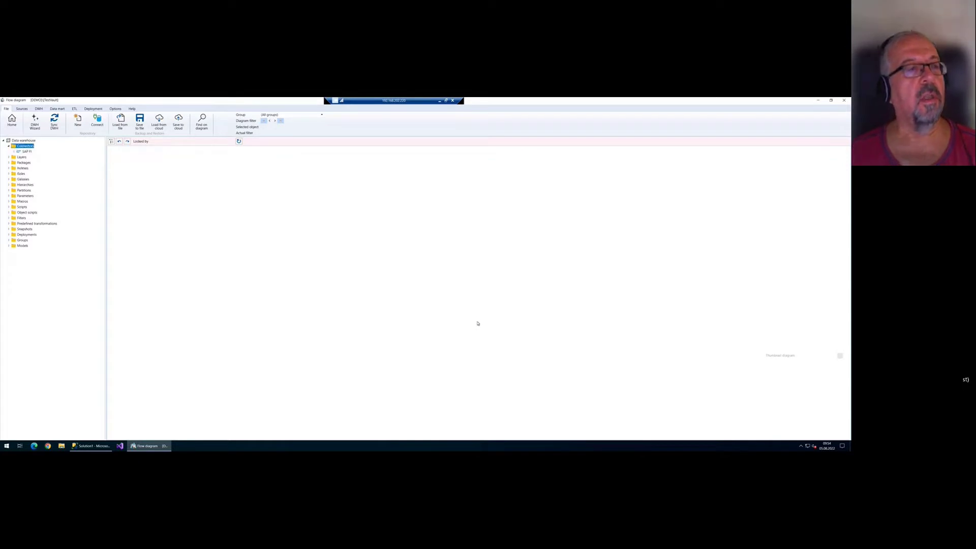
# - Examine the source tables and source groups supplied with the SAP FI connector
pyautogui.keyDown('ctrl'); pyautogui.scroll(1, 58, 168); pyautogui.keyUp('ctrl')
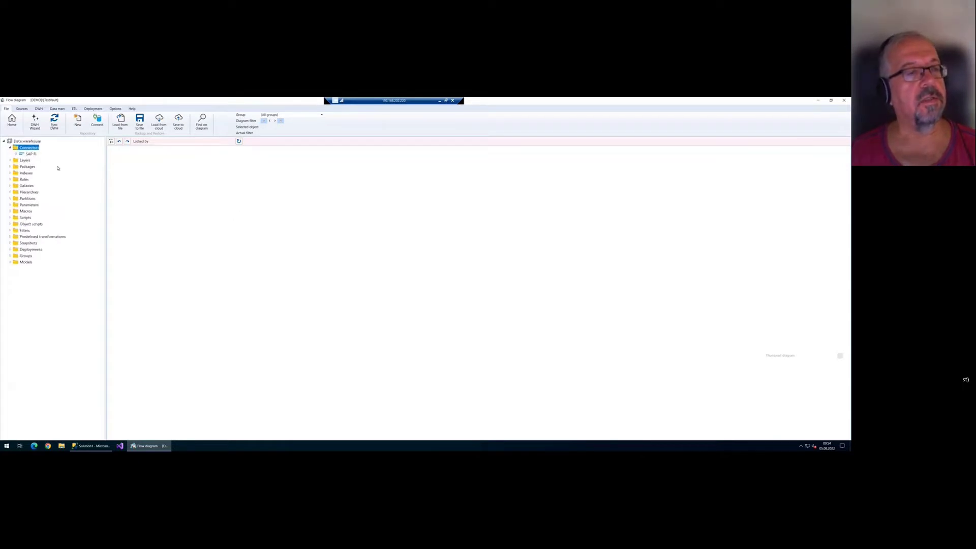
pyautogui.moveTo(107, 181); pyautogui.dragTo(120, 180)
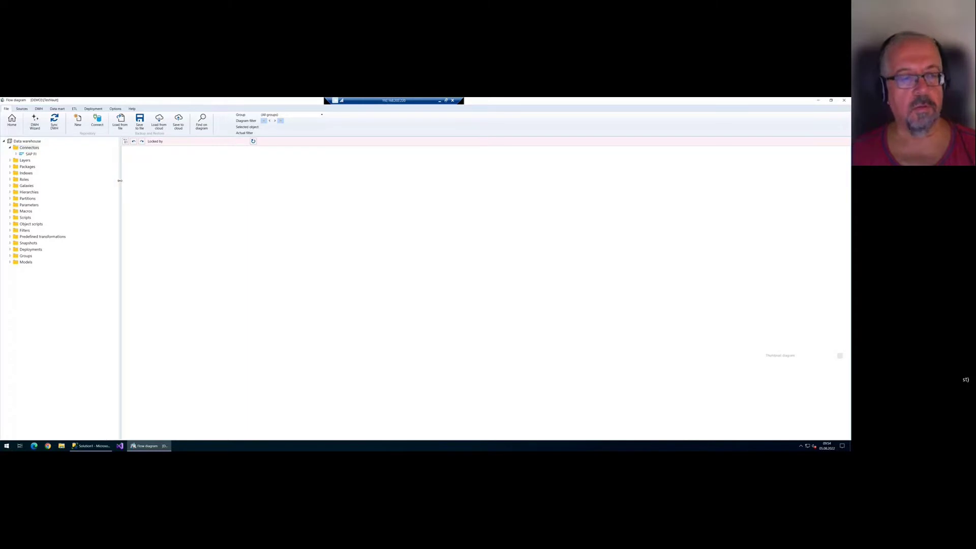
pyautogui.click(17, 154)
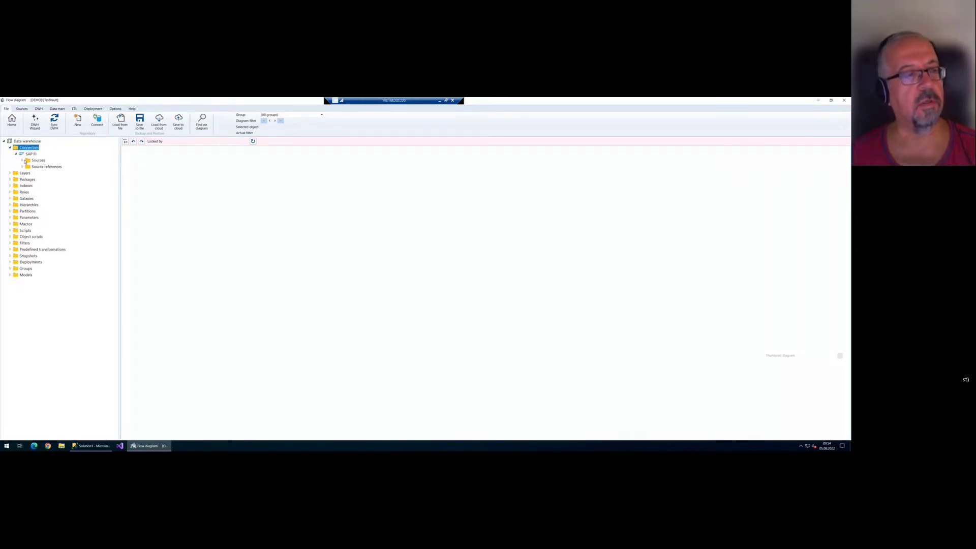
pyautogui.click(22, 161)
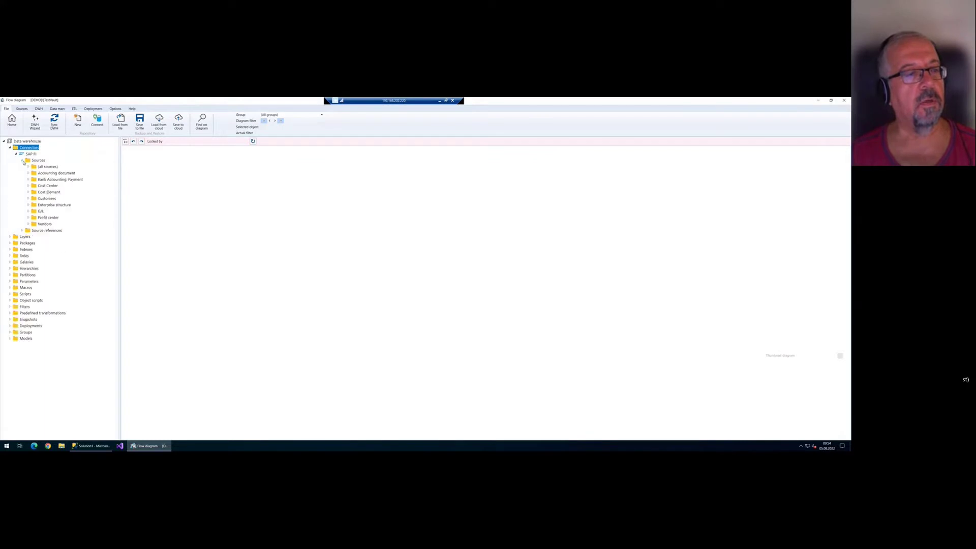
pyautogui.click(28, 167)
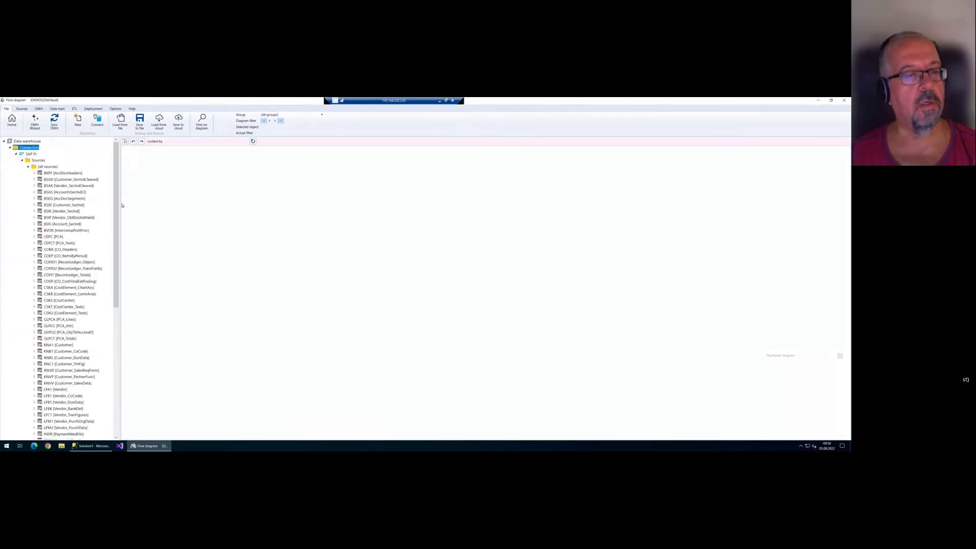
pyautogui.moveTo(121, 204); pyautogui.dragTo(141, 206)
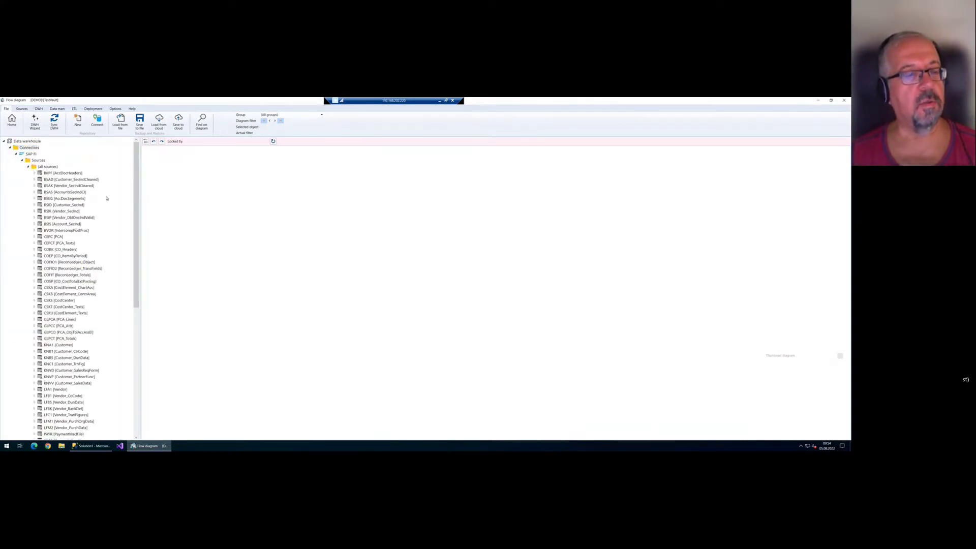
pyautogui.scroll(-10, 102, 200)
pyautogui.scroll(10, 103, 202)
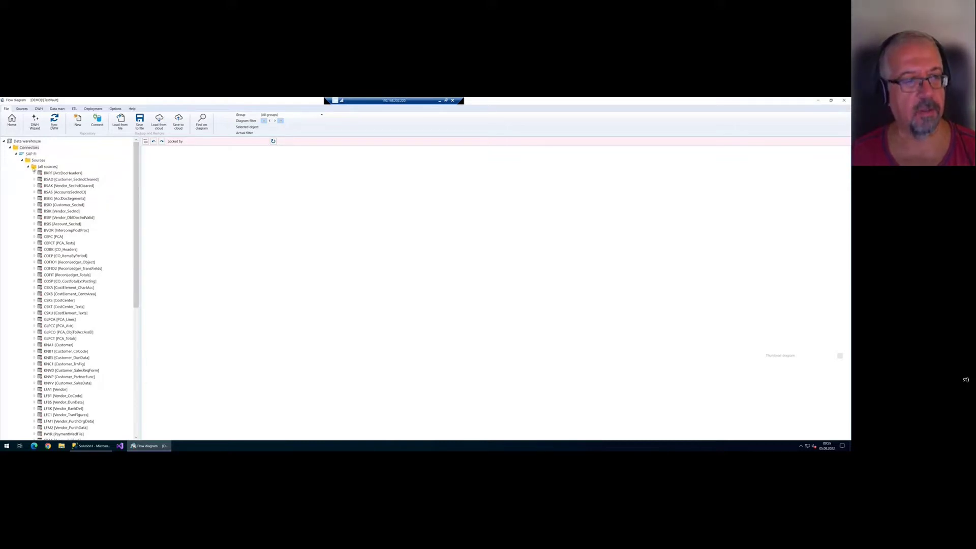
pyautogui.click(29, 167)
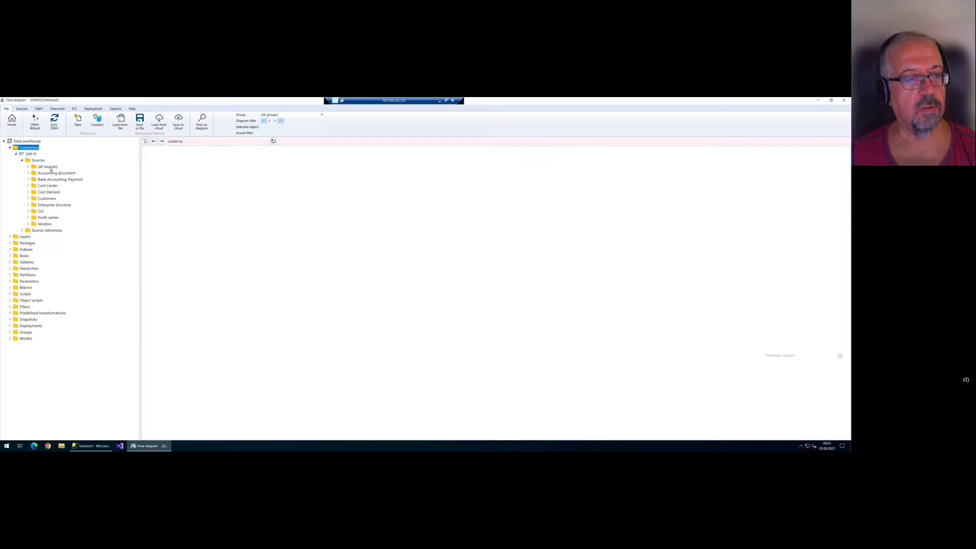
pyautogui.click(29, 154)
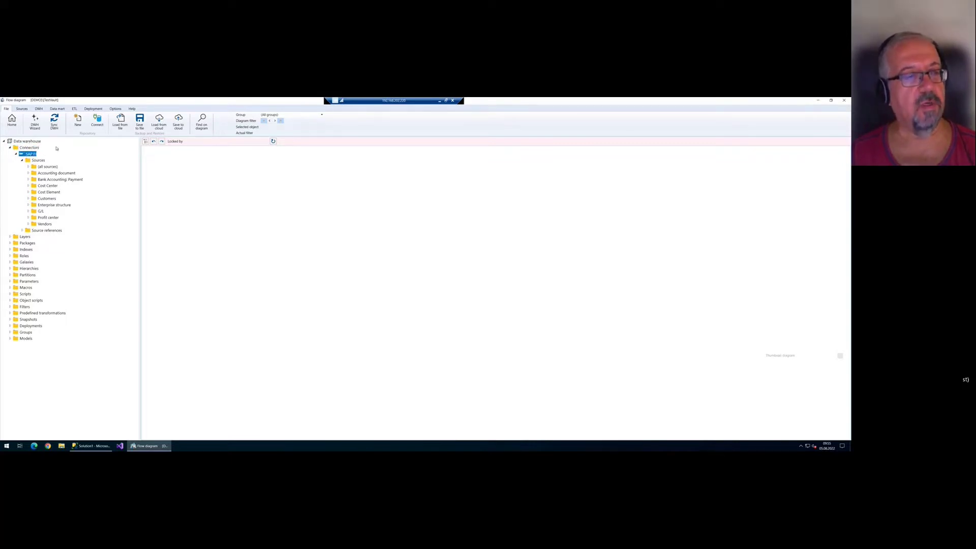
# - Start the DWH Wizard and choose SAP FI as its connector
pyautogui.click(34, 126)
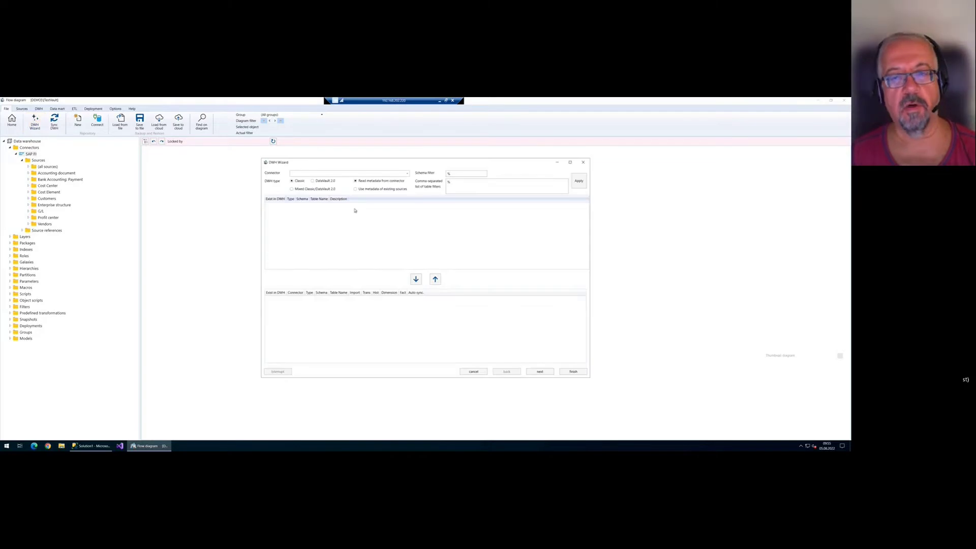
pyautogui.moveTo(370, 168); pyautogui.dragTo(349, 199)
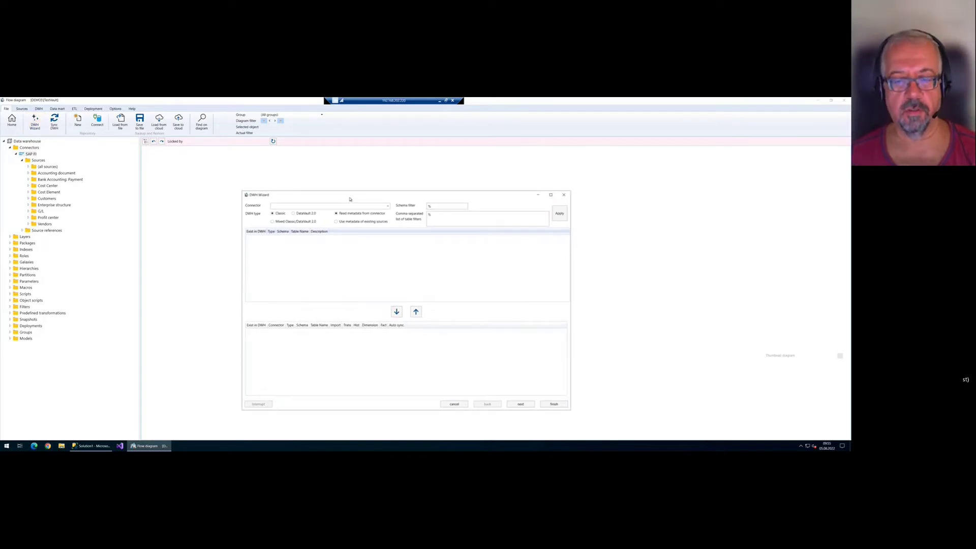
pyautogui.click(387, 206)
pyautogui.click(342, 213)
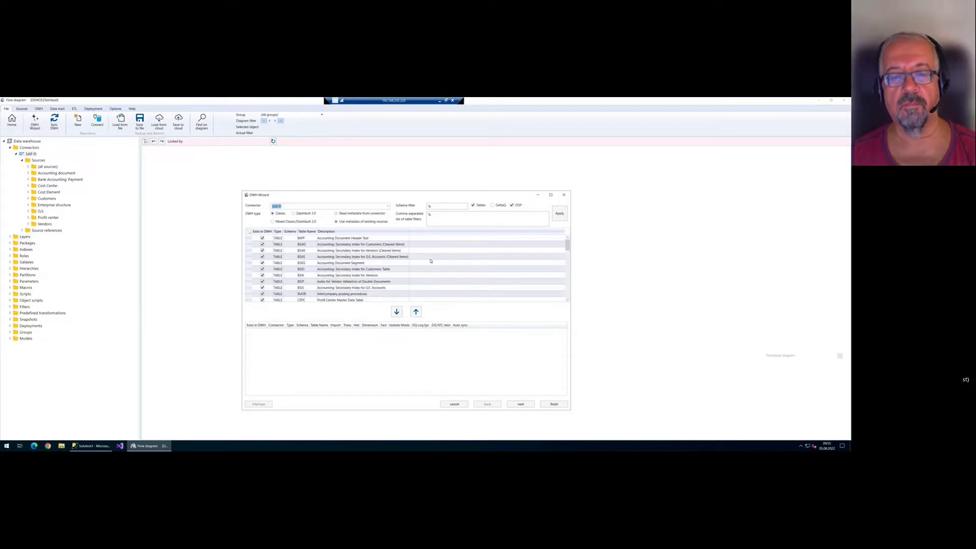
# - Add the source tables BKPF, BSEG, KNA1, LFA1, SKB1, T001 and T003 to the wizard's list of tables for the warehouse
pyautogui.click(356, 239)
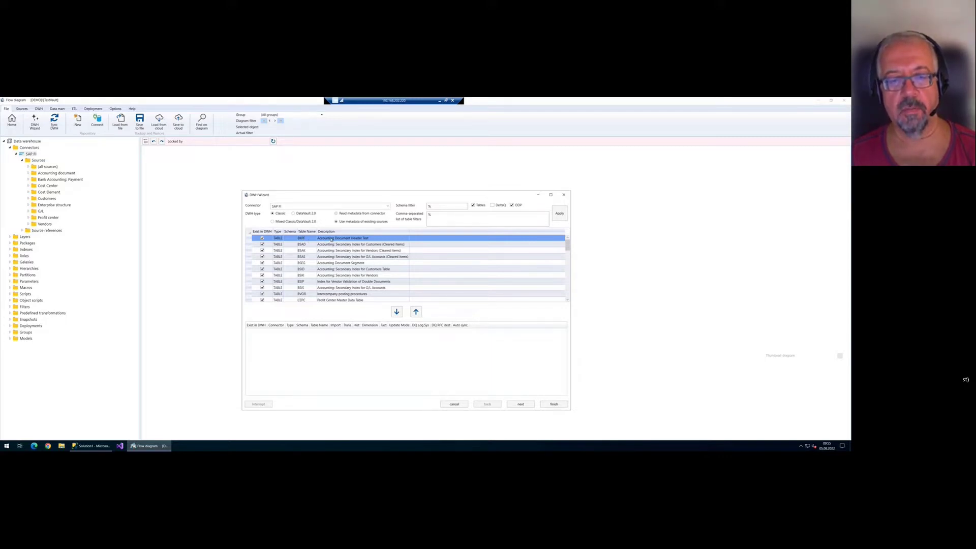
pyautogui.keyDown('ctrl'); pyautogui.click(359, 264); pyautogui.keyUp('ctrl')
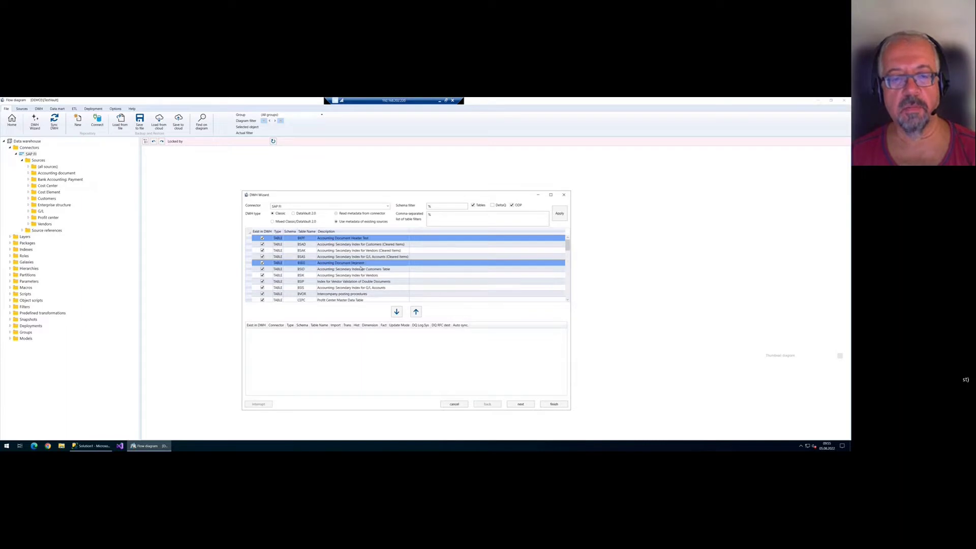
pyautogui.scroll(-1, 361, 269)
pyautogui.scroll(-6, 361, 270)
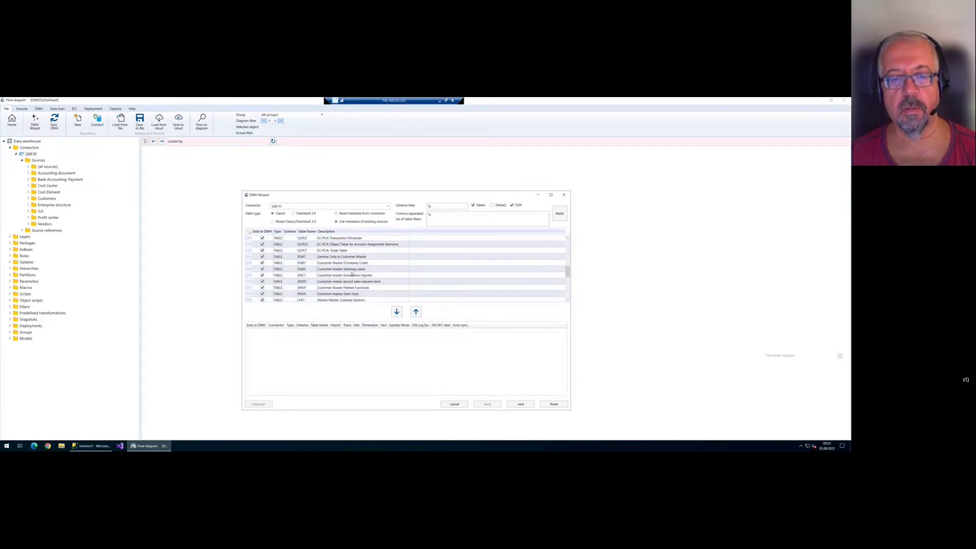
pyautogui.scroll(-3, 360, 271)
pyautogui.click(318, 239)
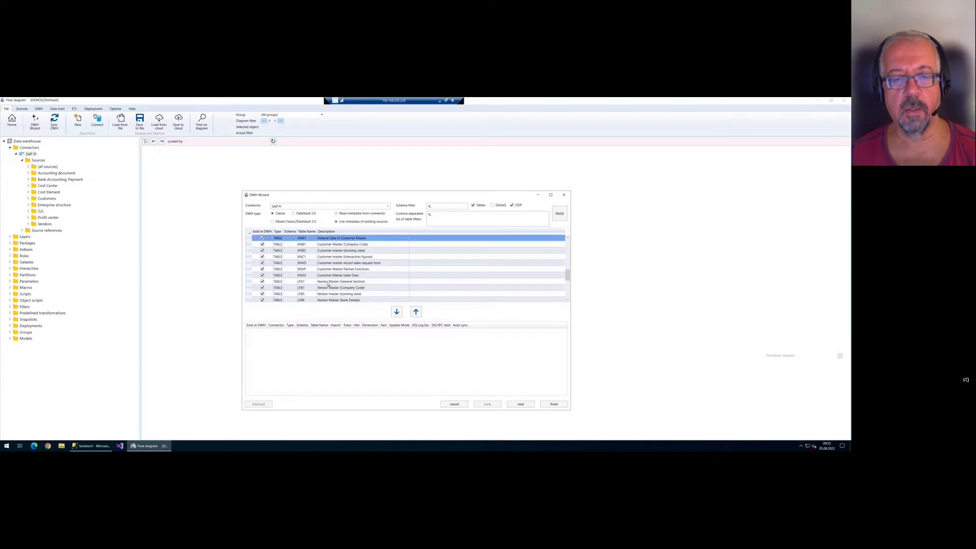
pyautogui.keyDown('ctrl'); pyautogui.click(364, 282); pyautogui.keyUp('ctrl')
pyautogui.scroll(-6, 365, 281)
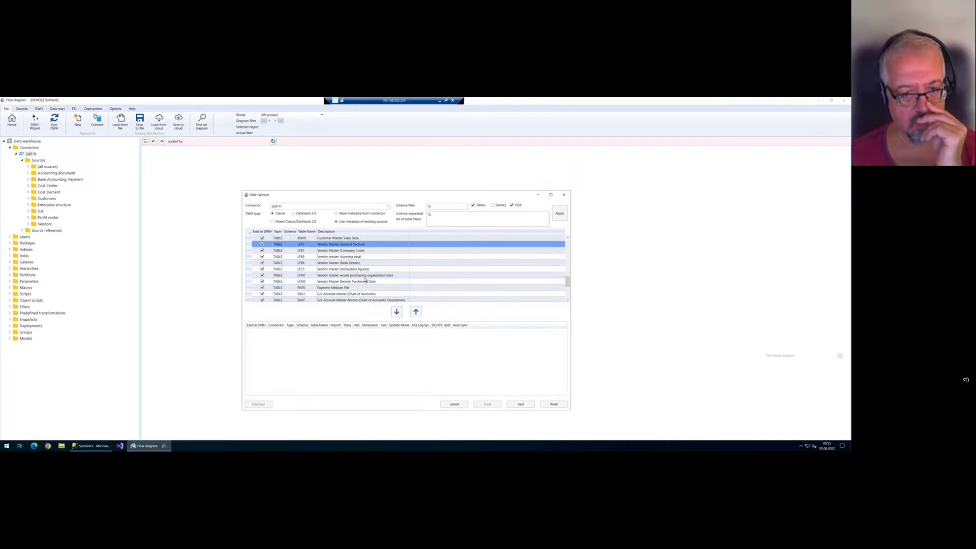
pyautogui.keyDown('ctrl'); pyautogui.click(360, 252); pyautogui.keyUp('ctrl')
pyautogui.keyDown('ctrl'); pyautogui.click(336, 258); pyautogui.keyUp('ctrl')
pyautogui.keyDown('ctrl'); pyautogui.click(342, 263); pyautogui.keyUp('ctrl')
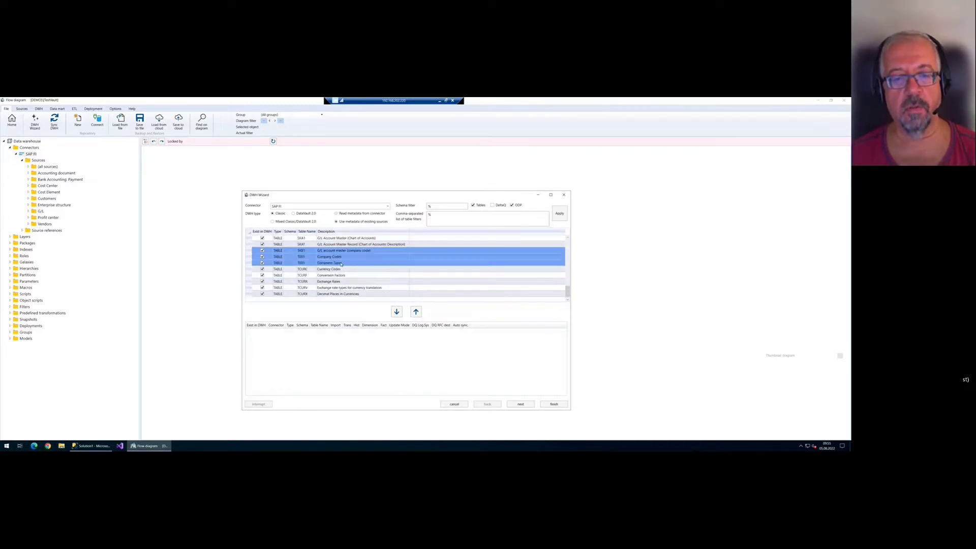
pyautogui.click(397, 313)
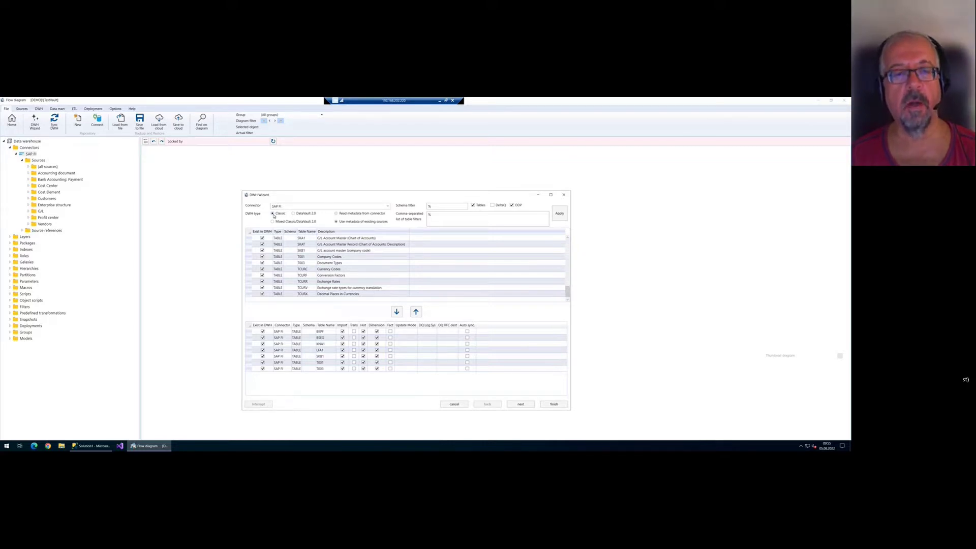
# - Set the DWH type to DataVault 2.0, mark BSEG as a fact, and continue to the naming templates
pyautogui.click(297, 214)
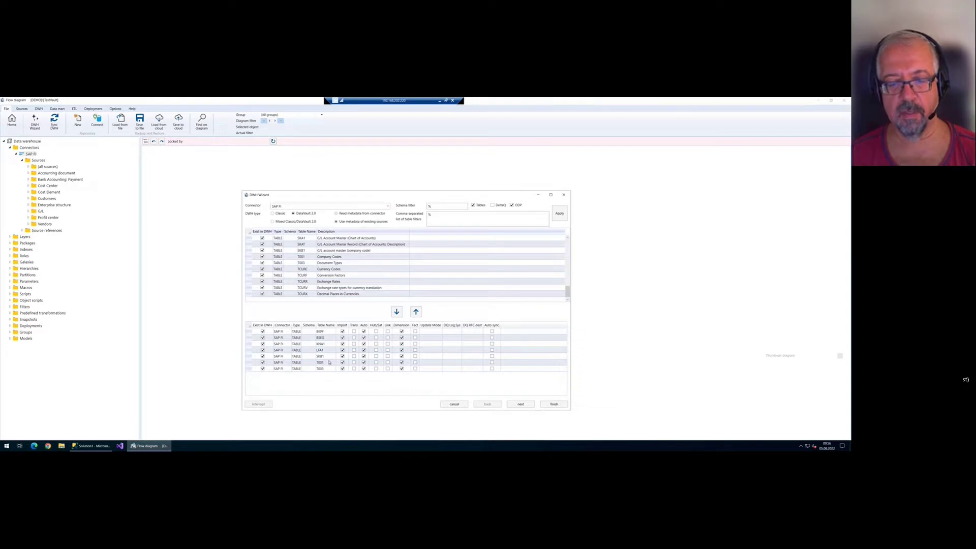
pyautogui.click(416, 337)
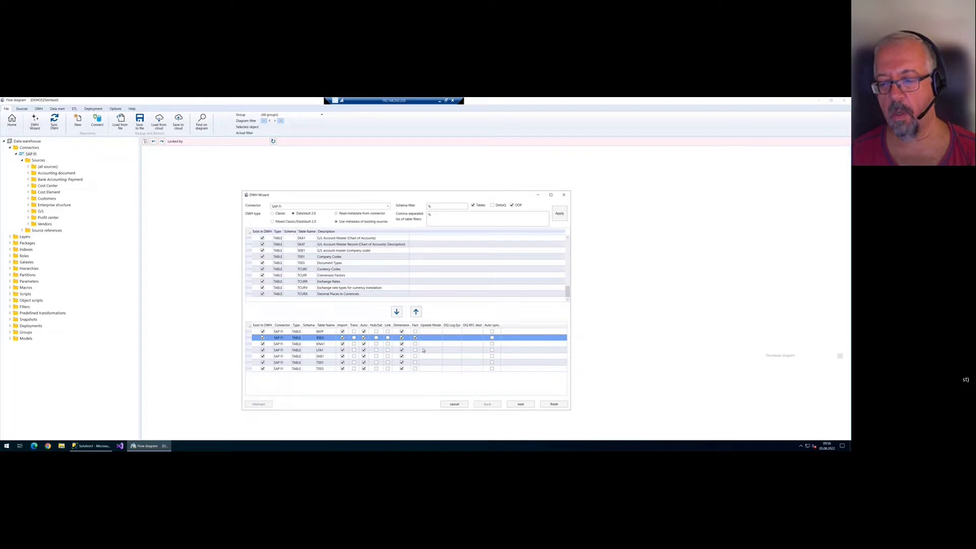
pyautogui.click(520, 405)
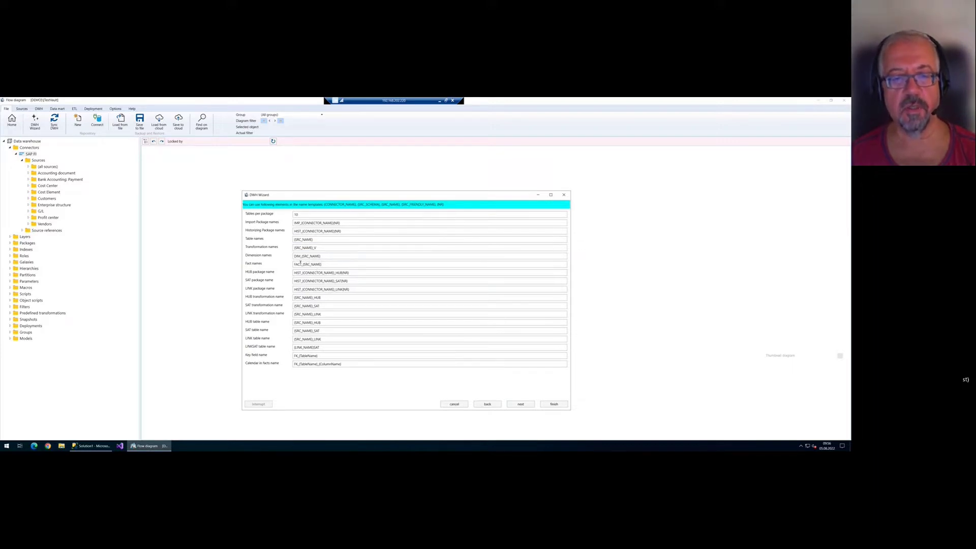
# - Review the default naming templates and calendar dimension name, keep them, and finish the wizard to generate the DataVault warehouse
pyautogui.moveTo(302, 257); pyautogui.dragTo(293, 257)
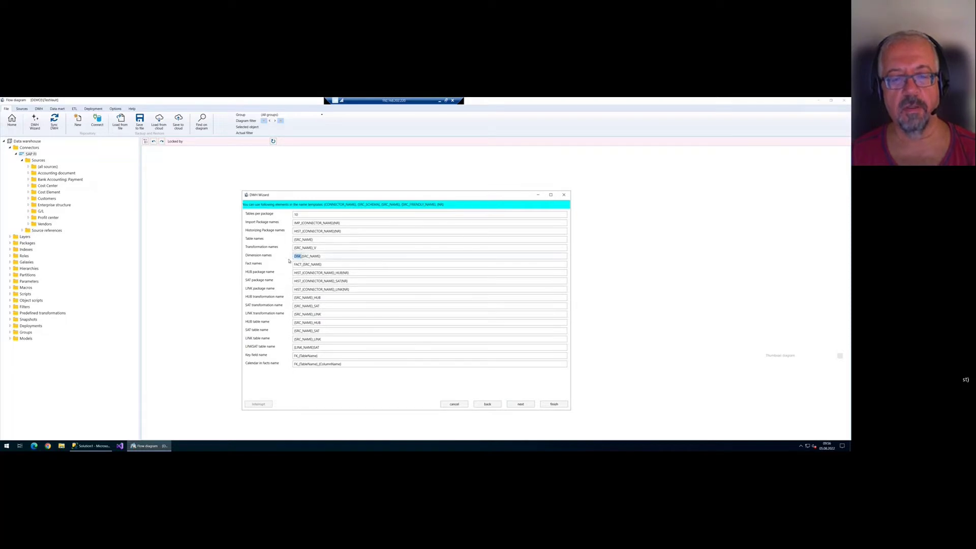
pyautogui.moveTo(304, 265); pyautogui.dragTo(285, 265)
pyautogui.click(299, 266)
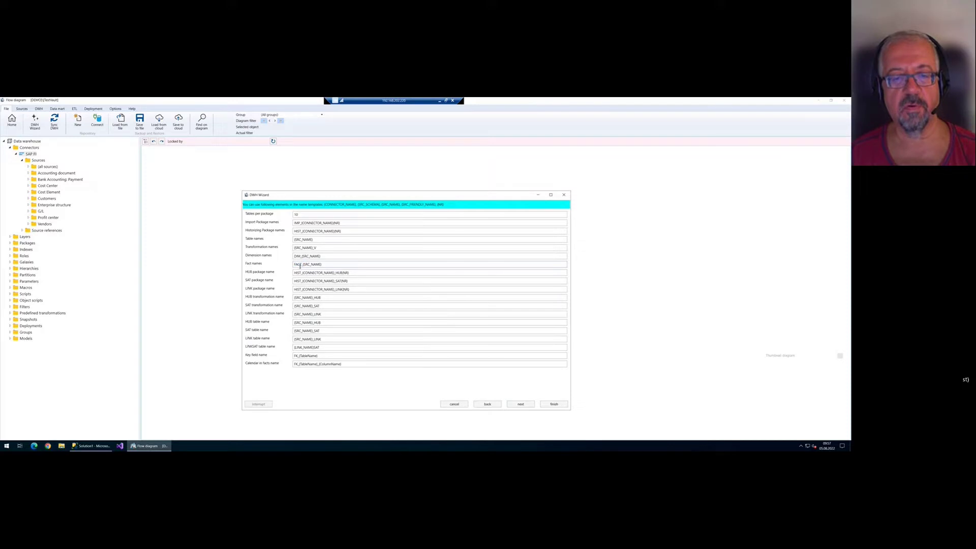
pyautogui.moveTo(321, 299); pyautogui.dragTo(314, 300)
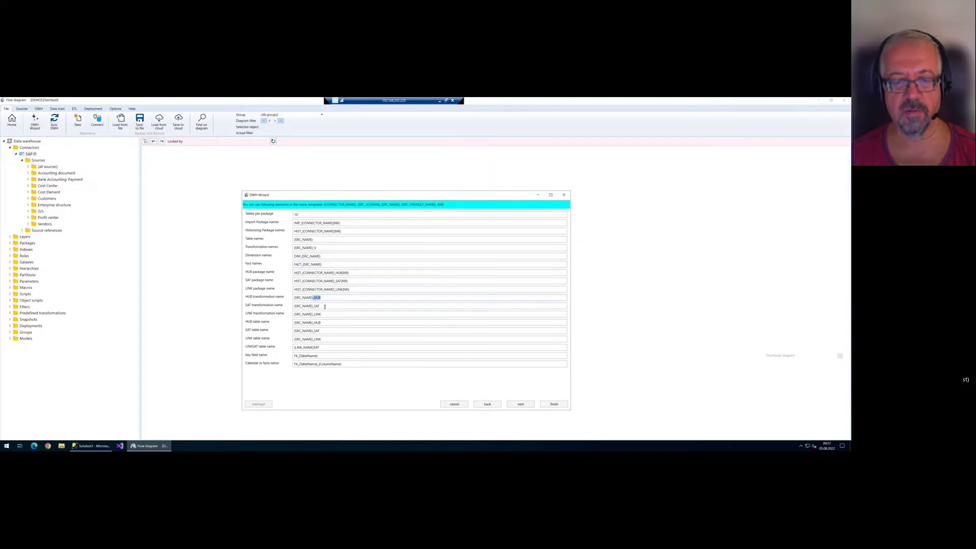
pyautogui.click(520, 404)
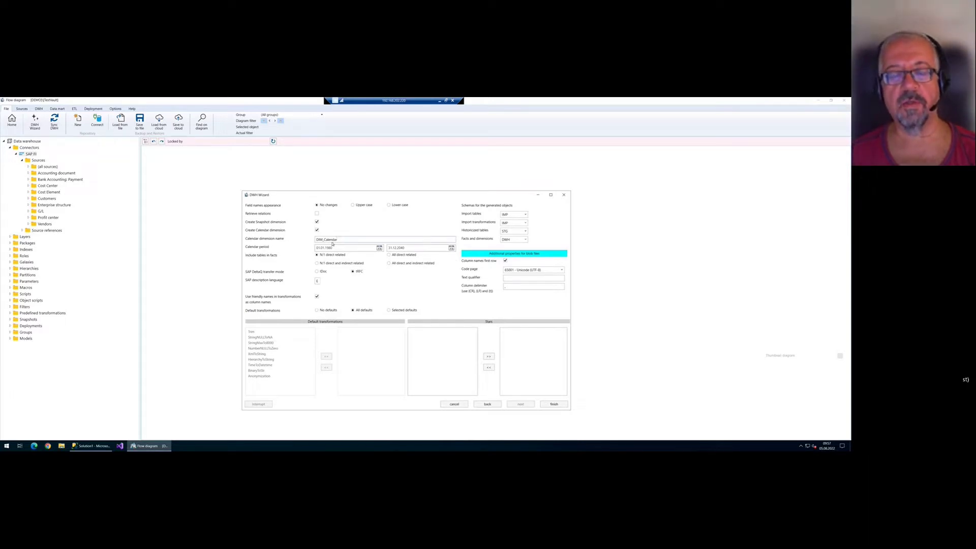
pyautogui.moveTo(342, 240); pyautogui.dragTo(309, 239)
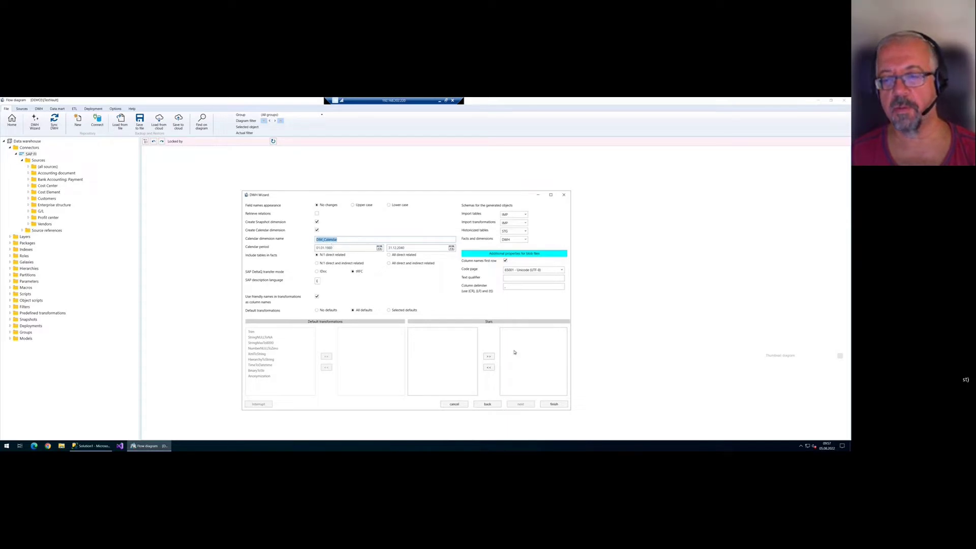
pyautogui.click(554, 404)
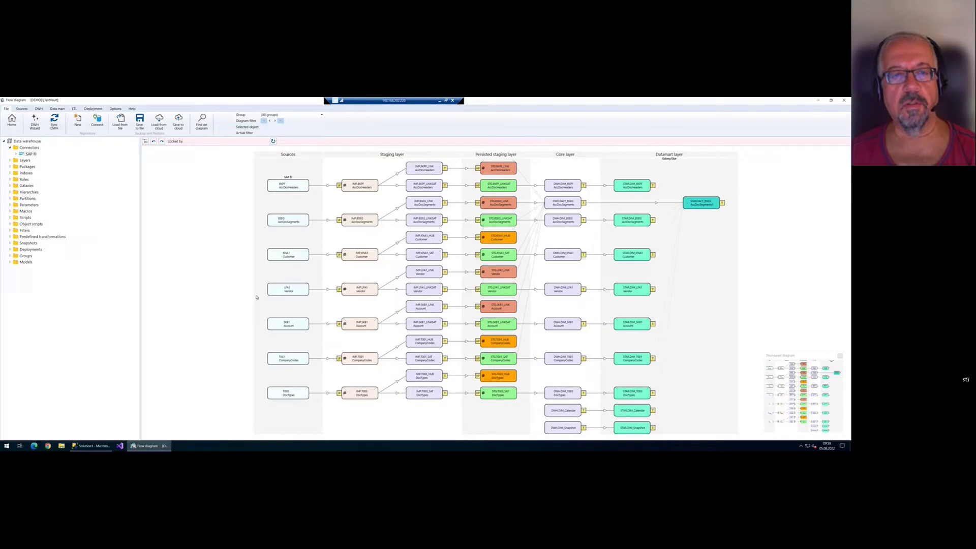
# - Examine the column definitions of the BKPF source and return to the flow diagram
pyautogui.click(292, 185)
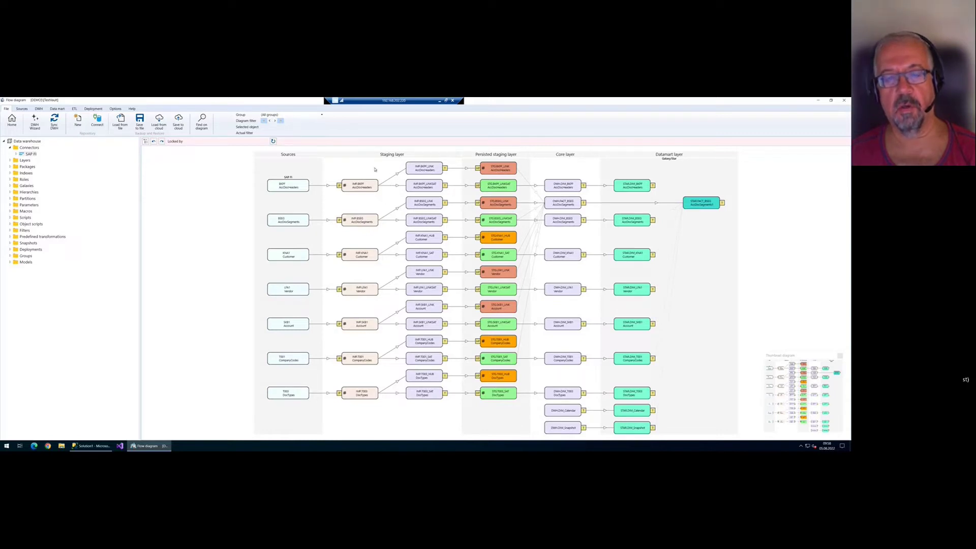
pyautogui.doubleClick(289, 187)
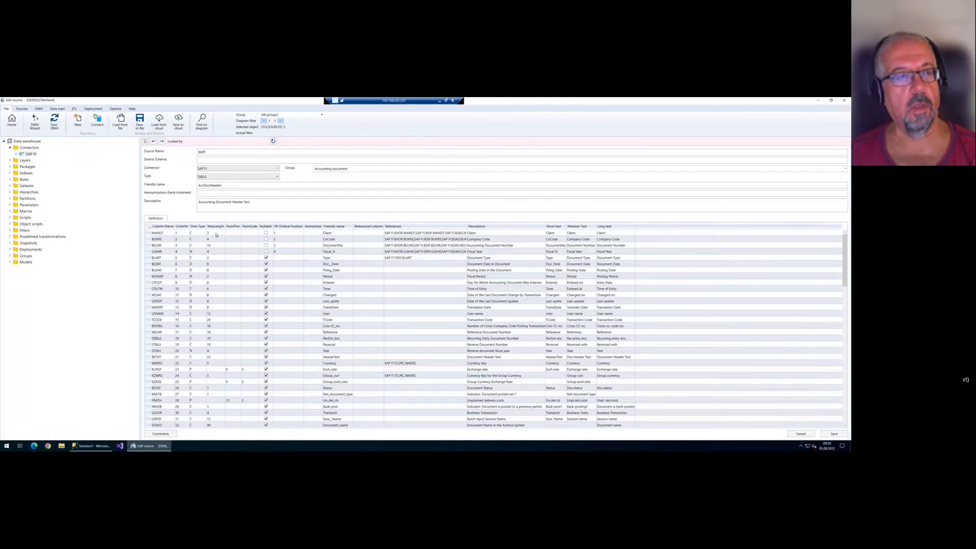
pyautogui.click(12, 121)
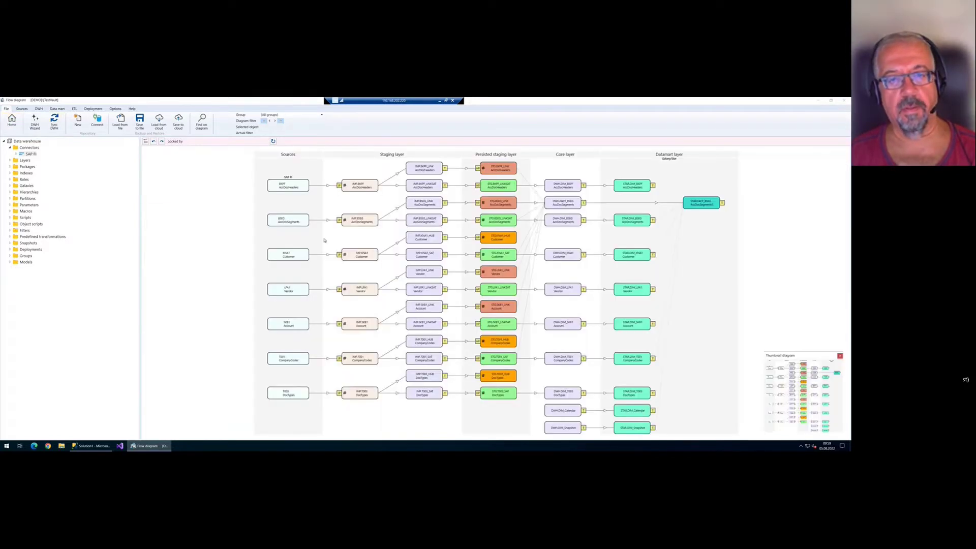
# - Examine the IMP.BKPF import table and the import package definition that loads it from the BKPF source
pyautogui.click(365, 187)
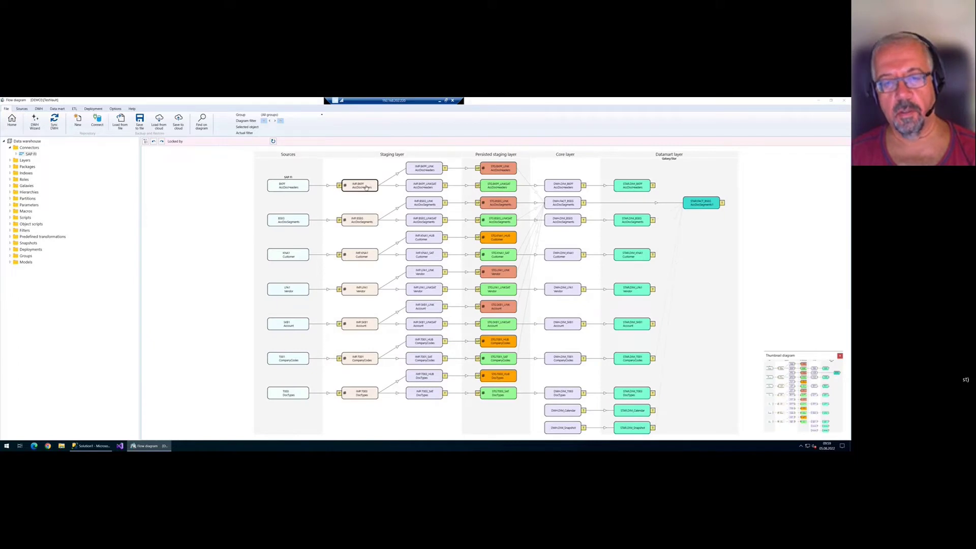
pyautogui.click(302, 185)
pyautogui.click(368, 187)
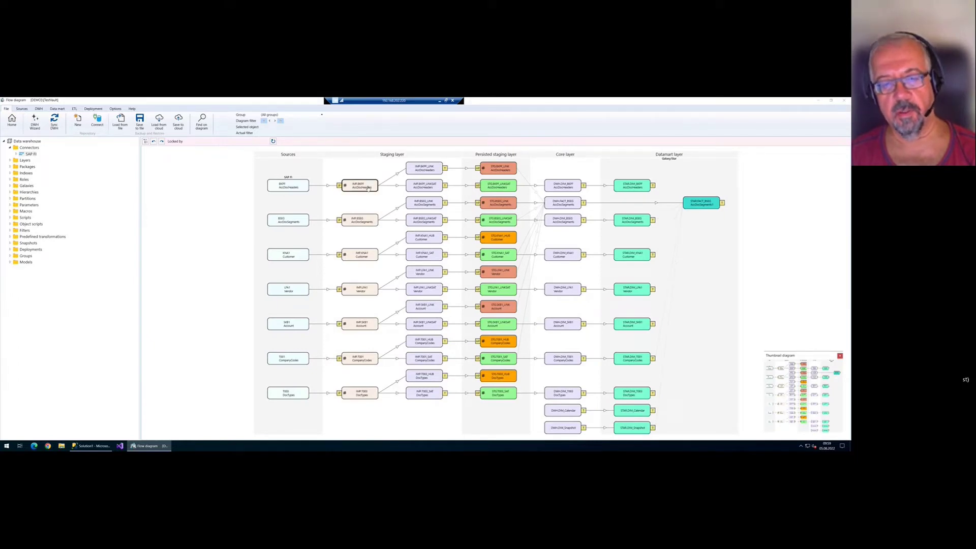
pyautogui.doubleClick(367, 187)
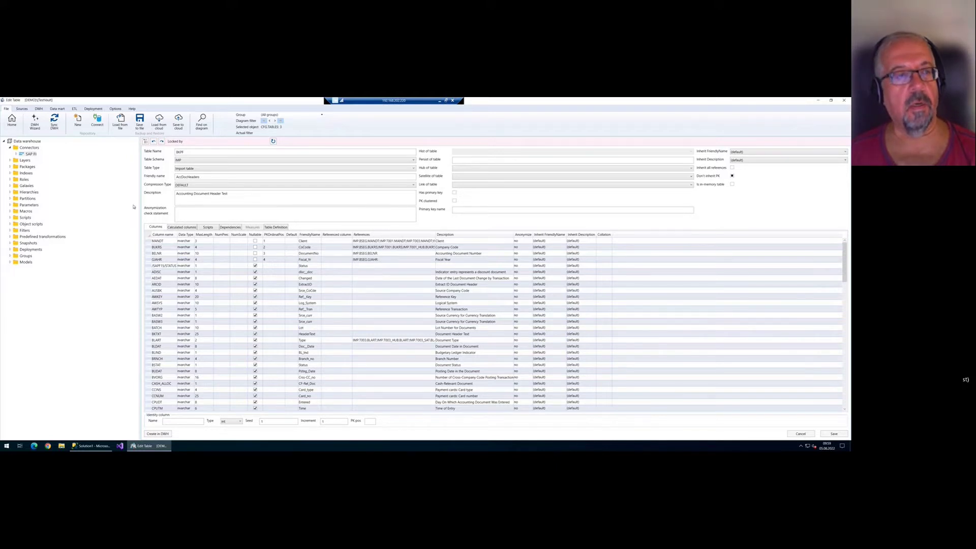
pyautogui.click(12, 121)
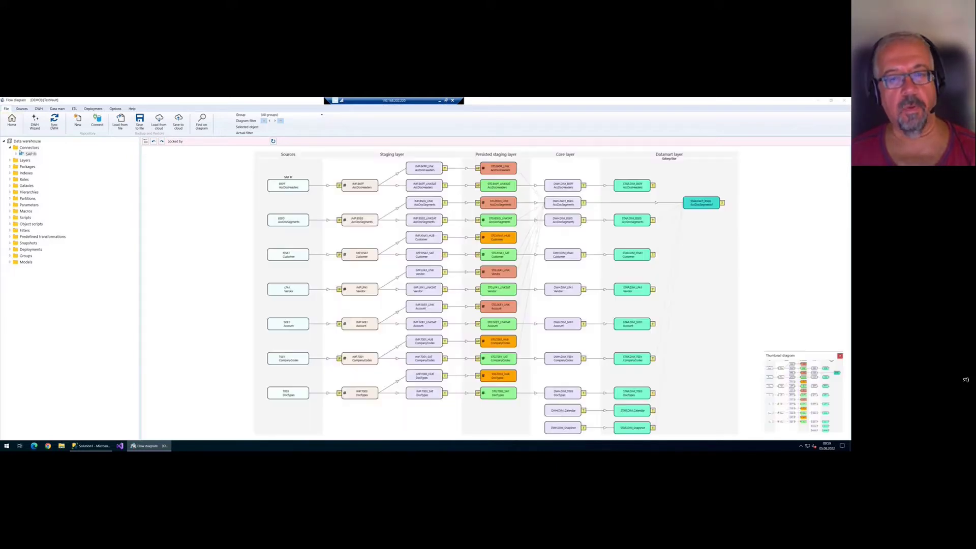
pyautogui.doubleClick(339, 186)
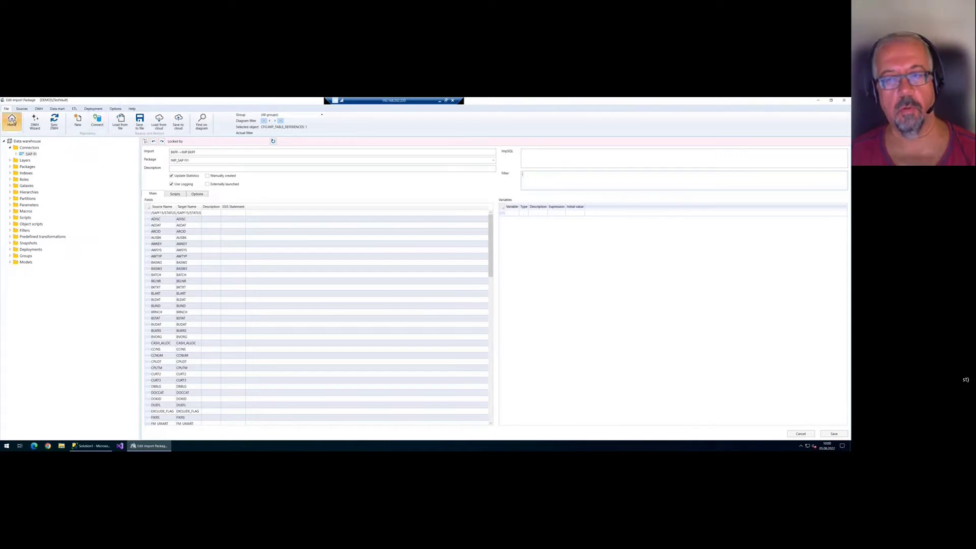
pyautogui.click(13, 121)
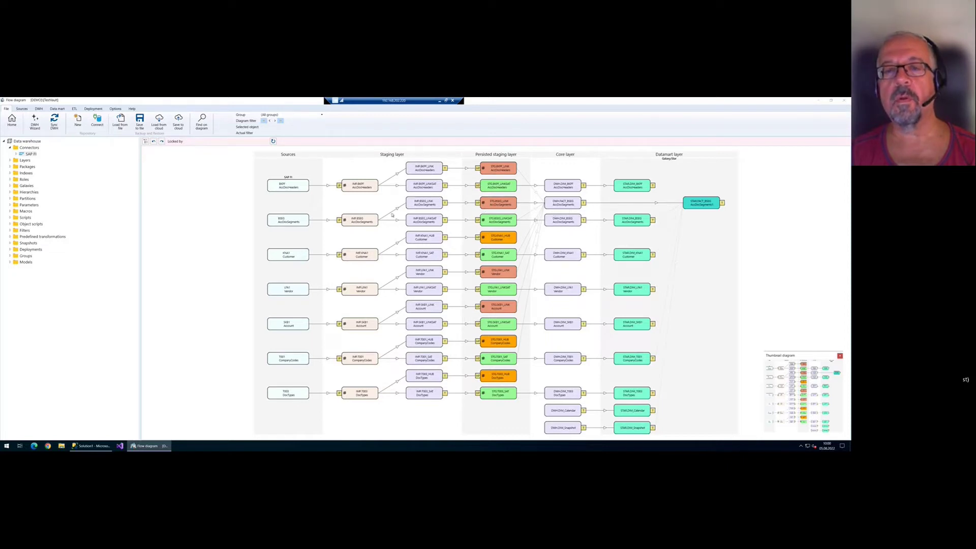
# - Filter the flow diagram to the BSEG source and examine the IMP.BSEG_LINK transformation's columns
pyautogui.rightClick(290, 221)
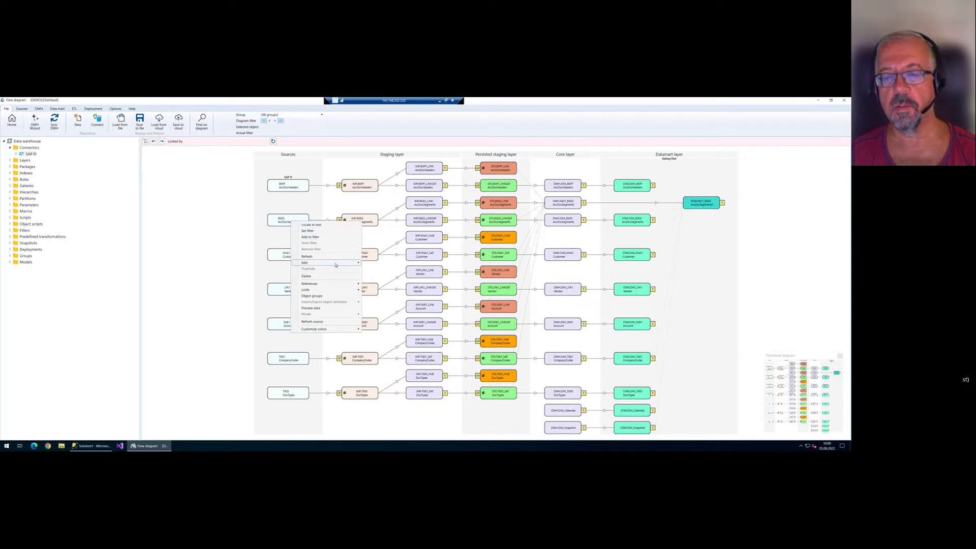
pyautogui.moveTo(333, 265)
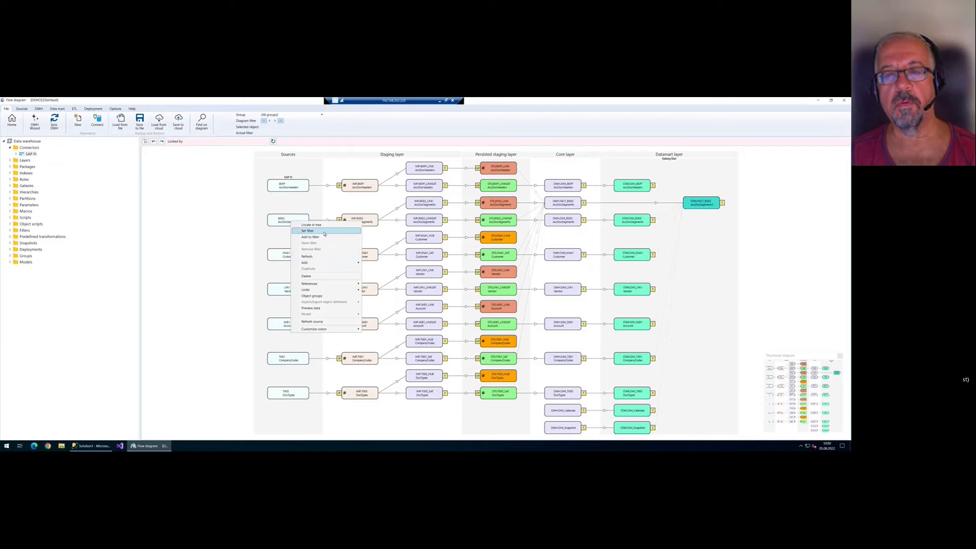
pyautogui.click(345, 231)
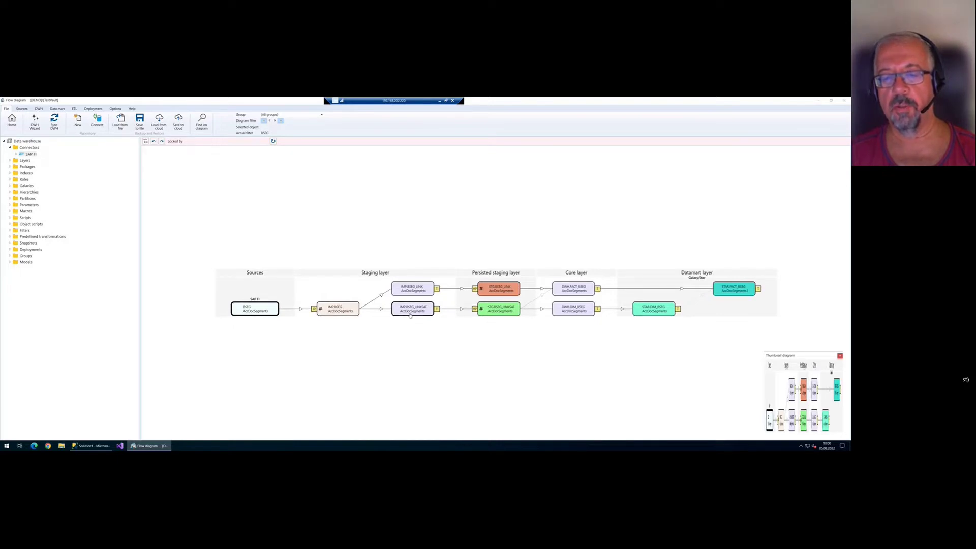
pyautogui.doubleClick(416, 289)
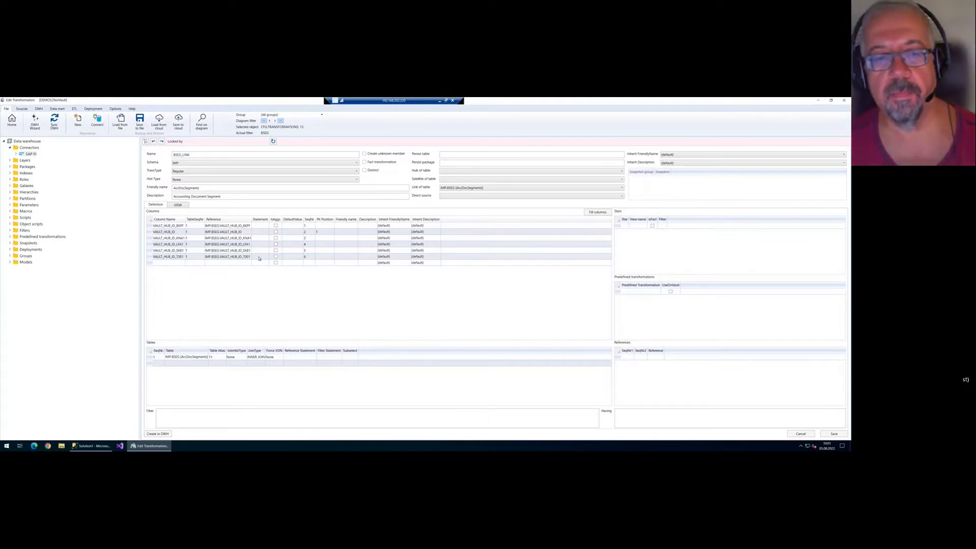
pyautogui.click(9, 123)
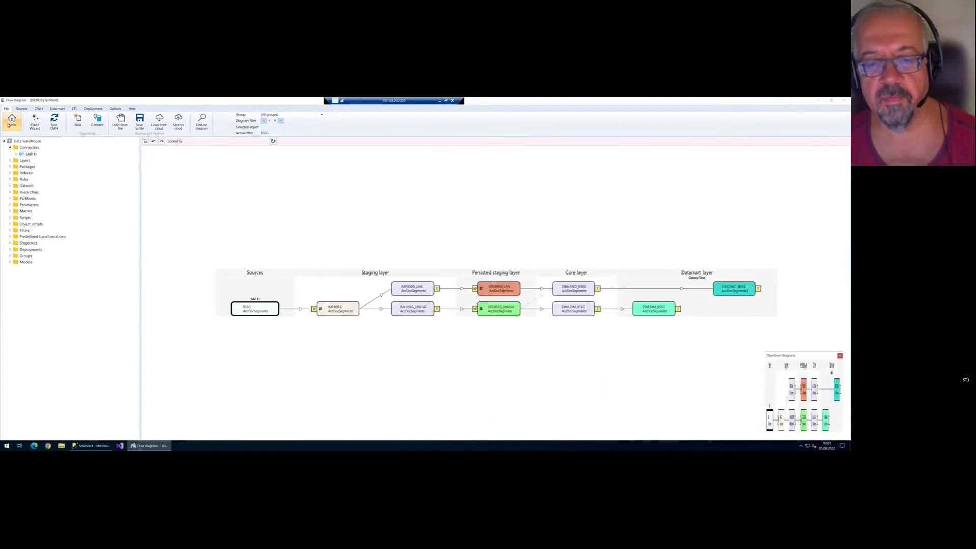
# - Examine the calculated columns of the IMP.BSEG import table, especially the VAULT_HUB_ID hash statement
pyautogui.doubleClick(344, 311)
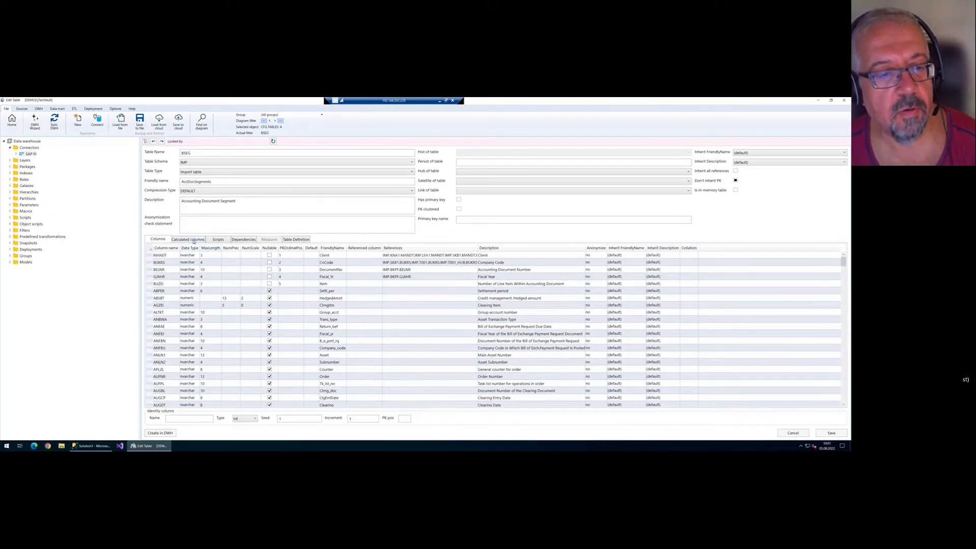
pyautogui.click(190, 240)
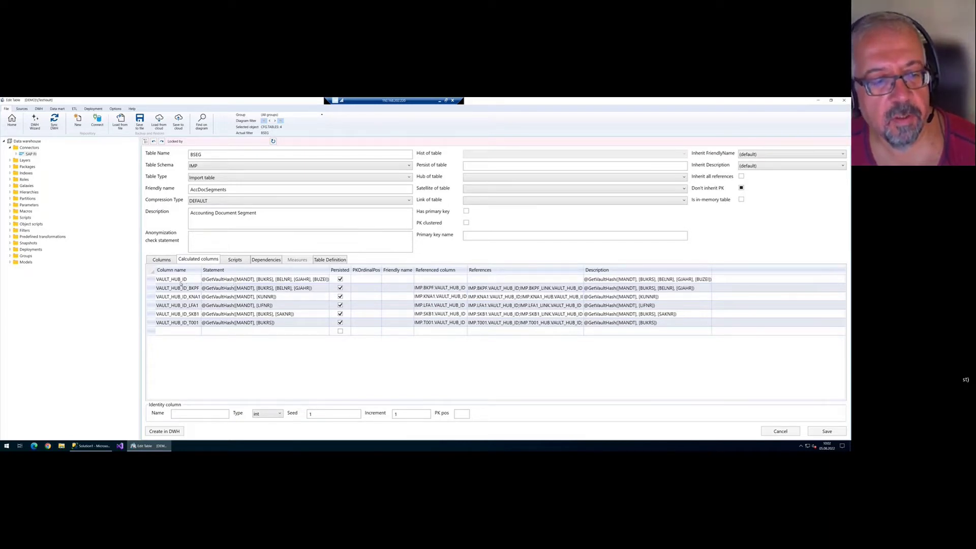
pyautogui.click(188, 280)
pyautogui.doubleClick(167, 279)
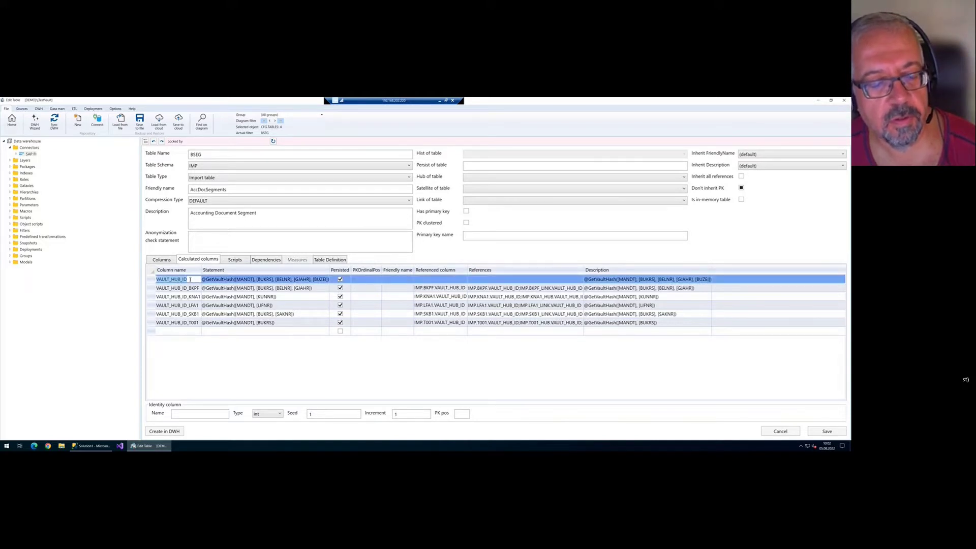
pyautogui.click(250, 280)
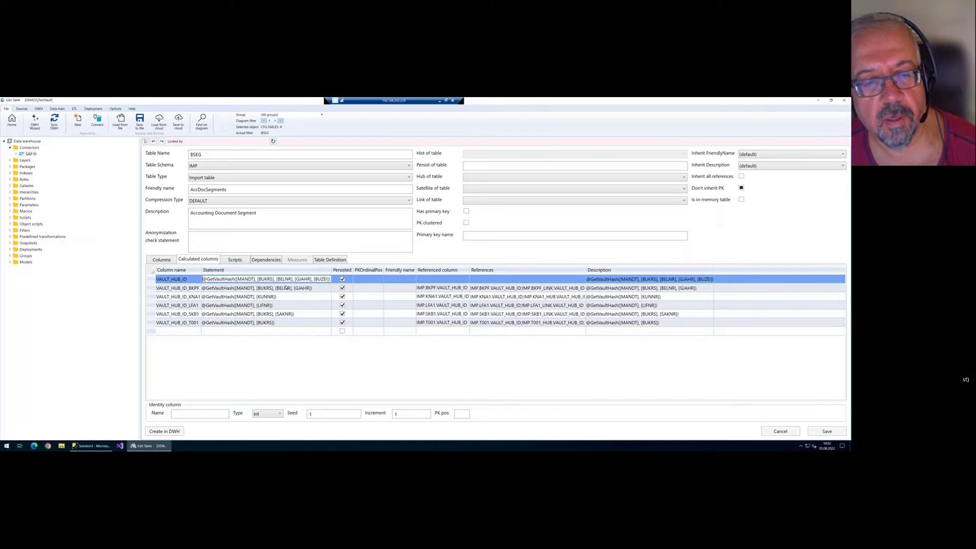
pyautogui.hotkey('ctrl', 'a')
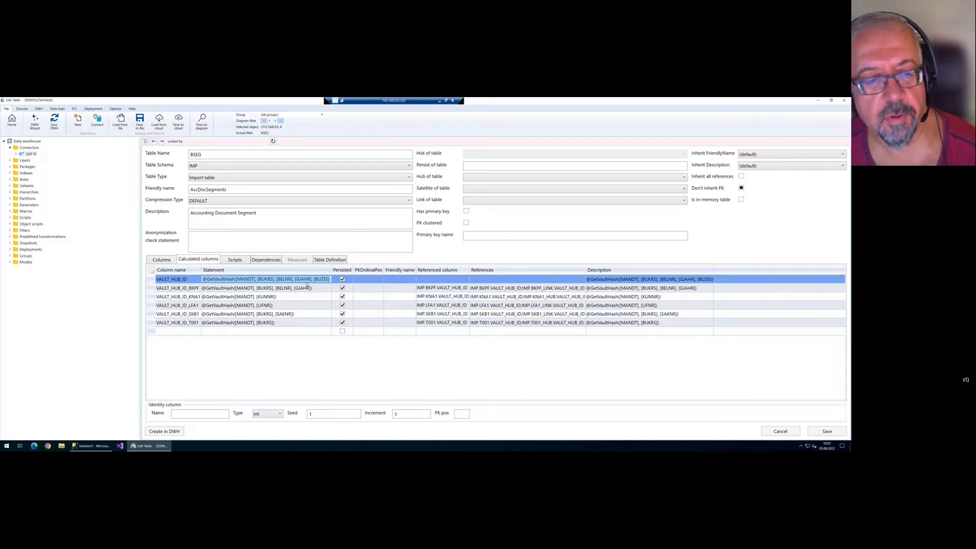
pyautogui.click(227, 279)
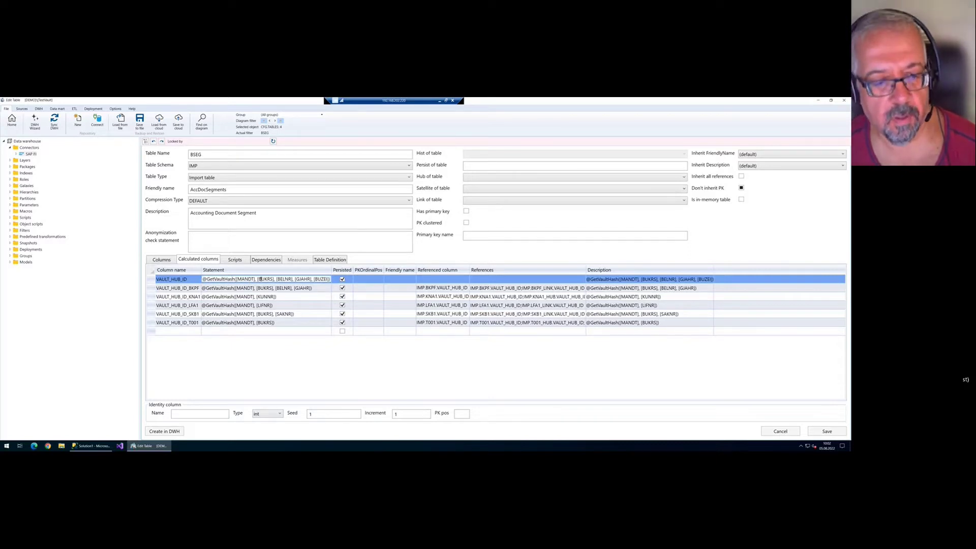
pyautogui.hotkey('shift', 'Home')
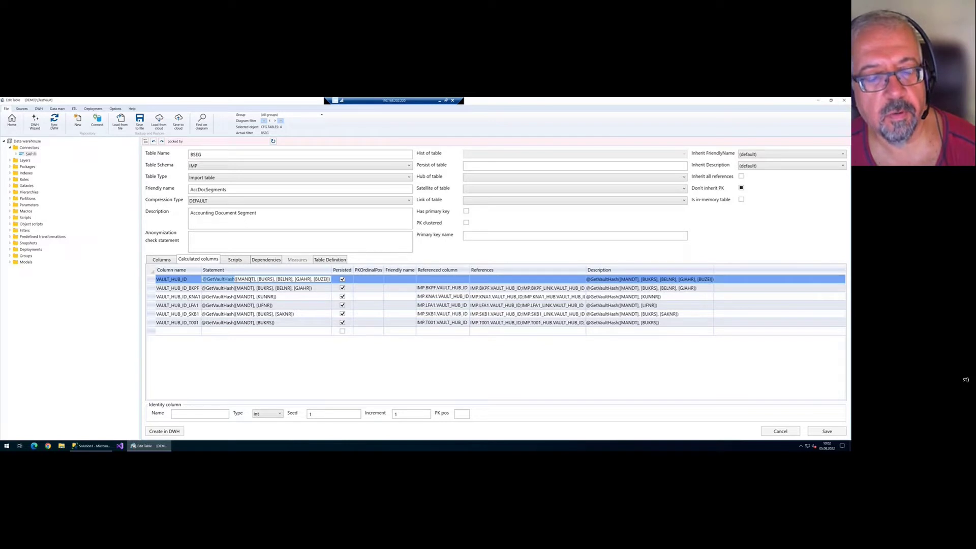
pyautogui.click(224, 280)
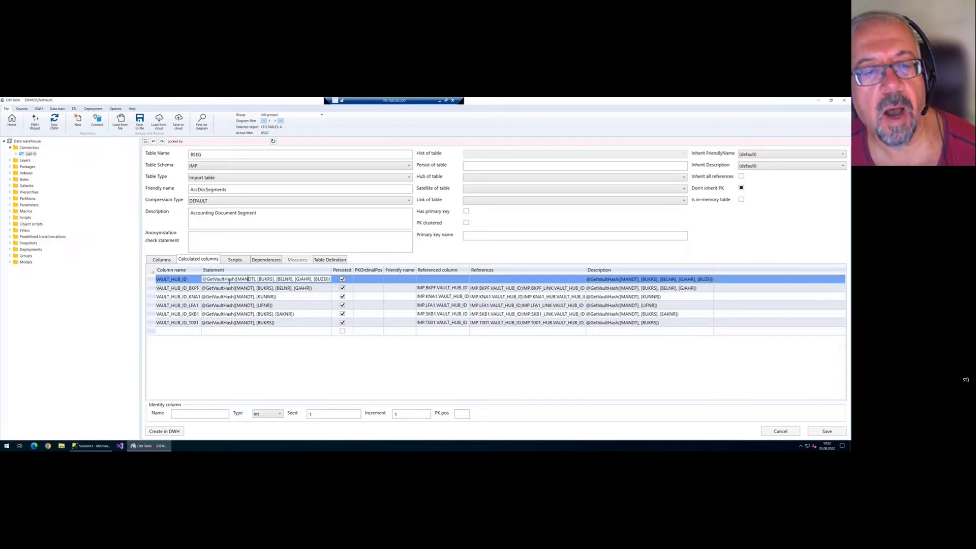
pyautogui.hotkey('shift', 'Home')
pyautogui.press('Escape')
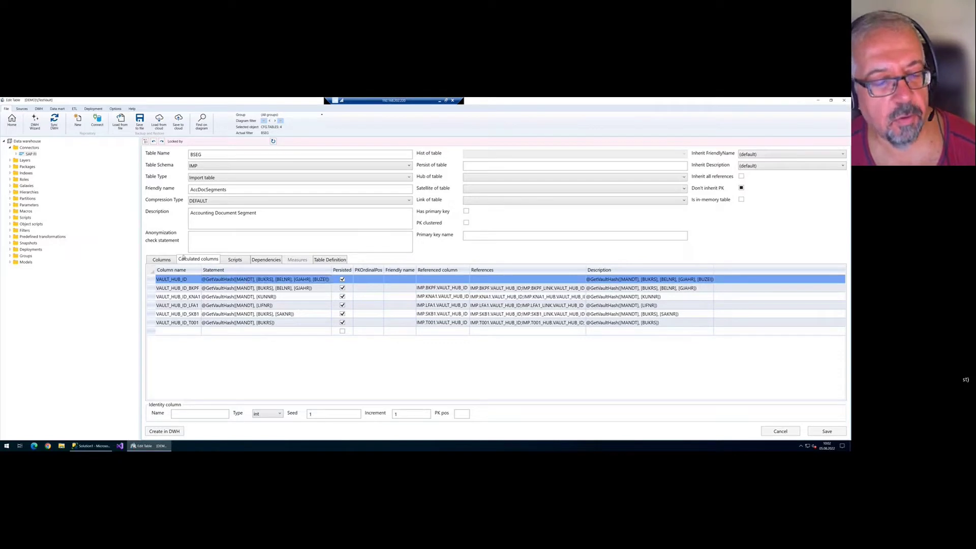
# - Open the GetVaultHash macro without saving changes to the BSEG table, and examine its T-SQL statement and numbered parameters
pyautogui.click(10, 211)
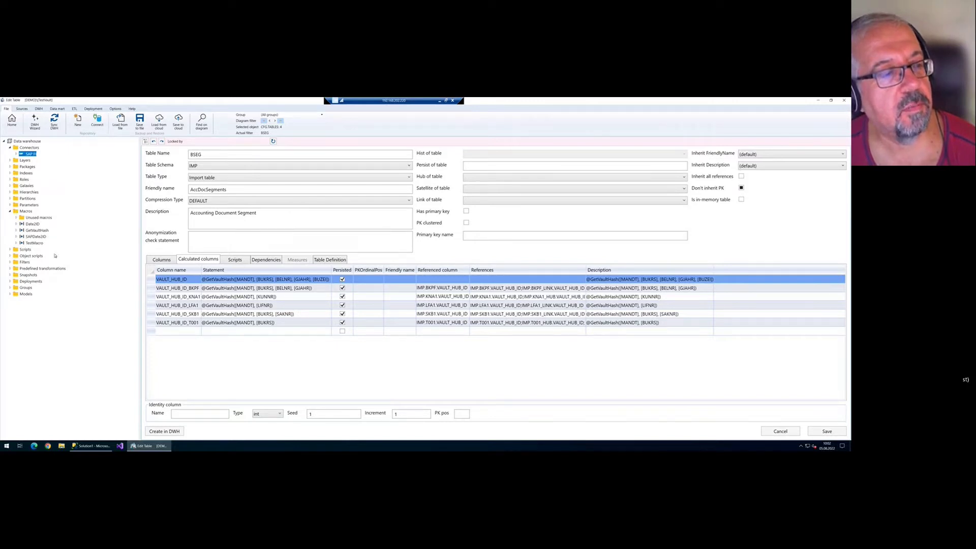
pyautogui.click(45, 232)
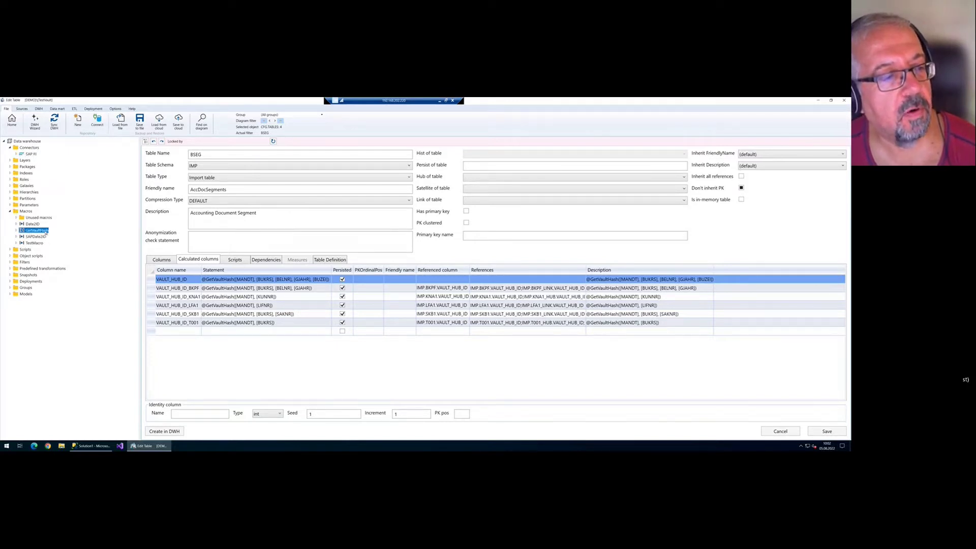
pyautogui.rightClick(46, 232)
pyautogui.click(56, 242)
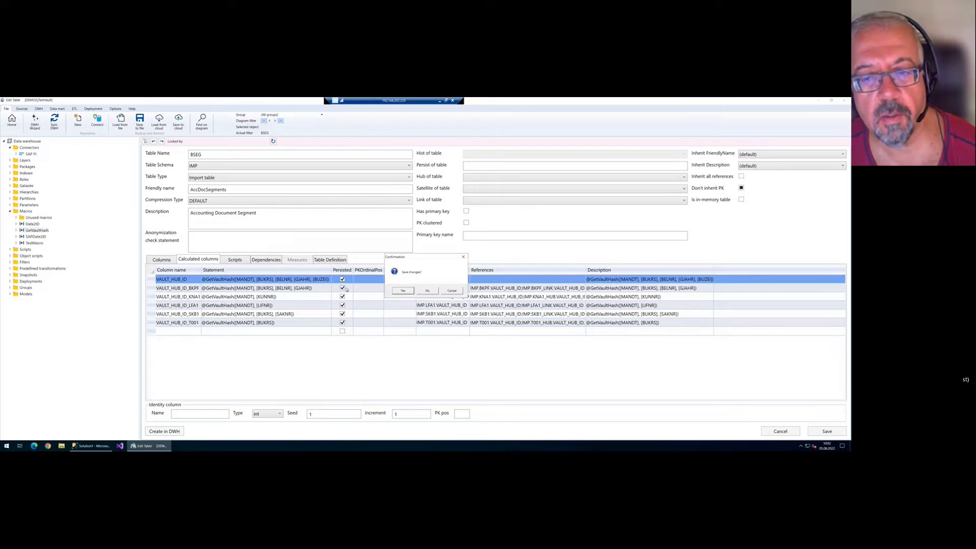
pyautogui.click(429, 292)
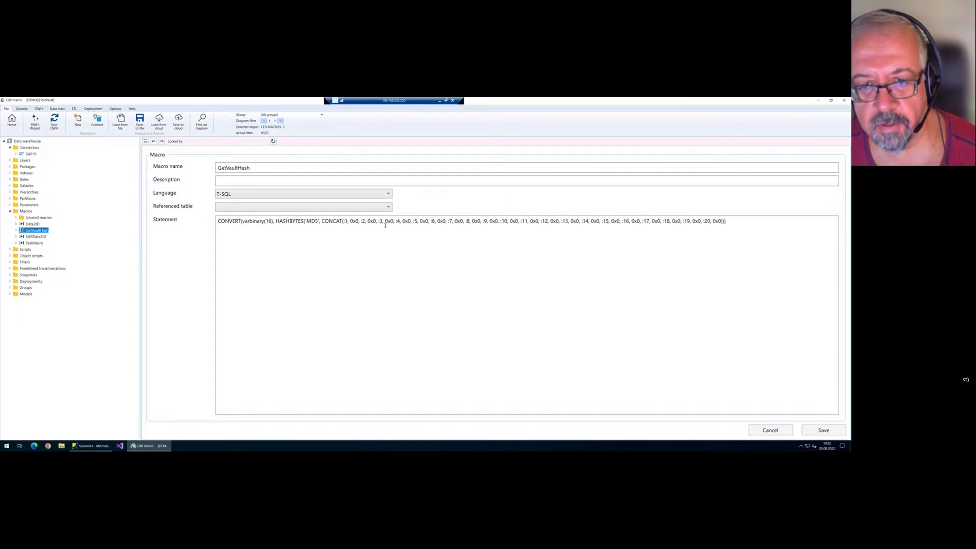
pyautogui.click(345, 221)
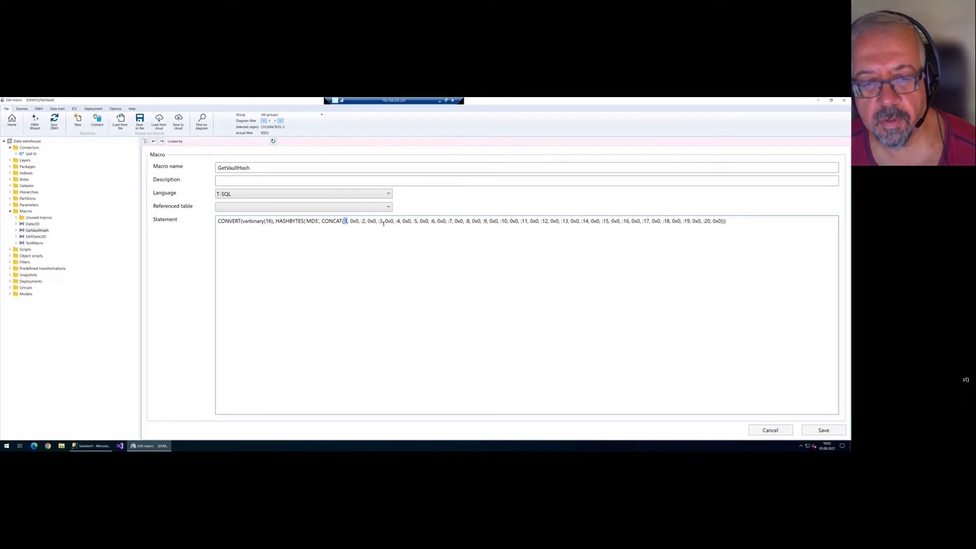
pyautogui.press('Right')
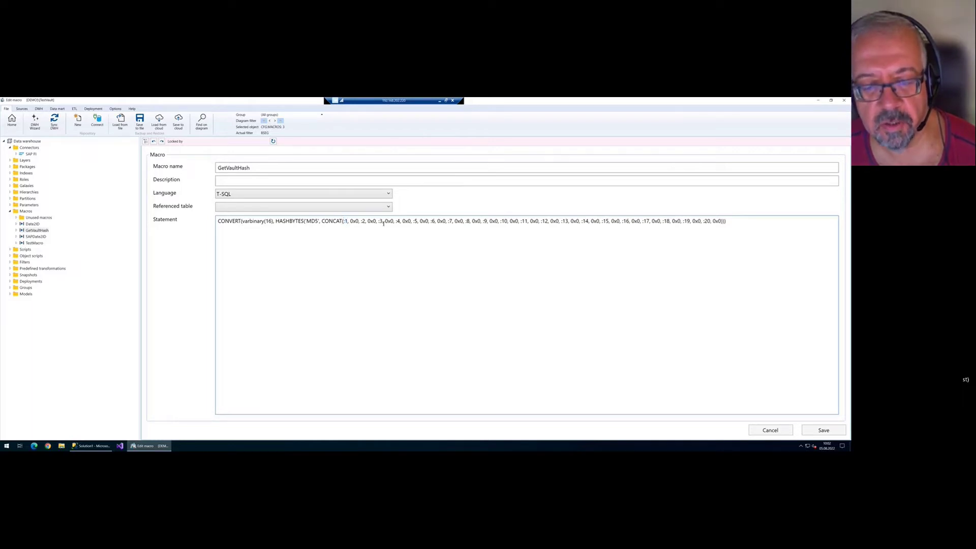
# - Examine the numbered parameters of the GetVaultHash statement from :1 and :2 through :20
pyautogui.hotkey('shift', 'Left')
pyautogui.hotkey('shift', 'Left')
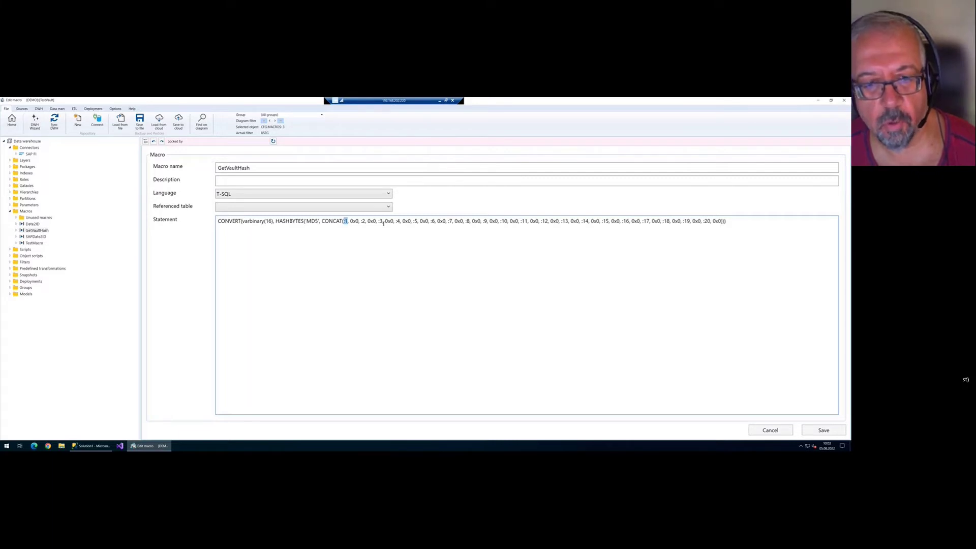
pyautogui.press('Right')
pyautogui.press('Right')
pyautogui.press('Right')
pyautogui.hotkey('shift', 'Right')
pyautogui.hotkey('shift', 'Right')
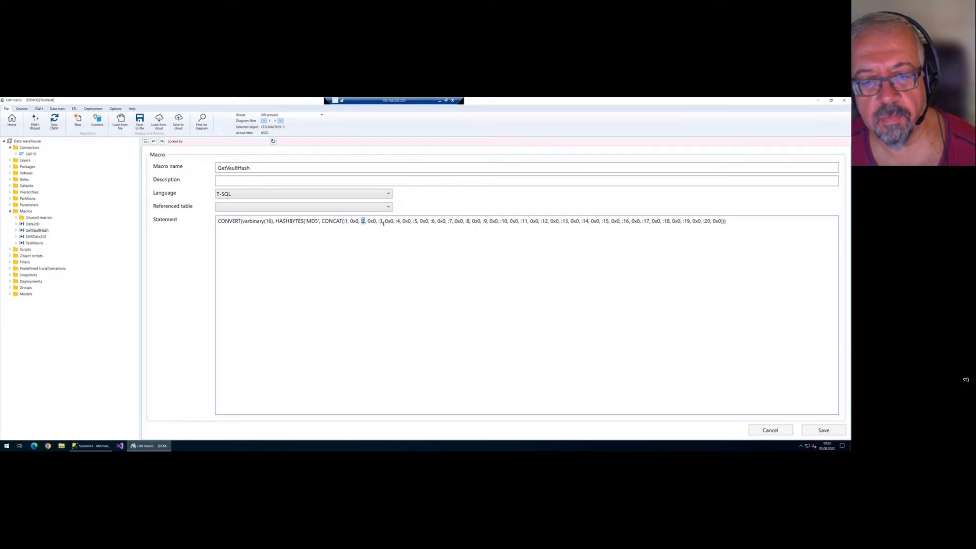
pyautogui.press('Right')
pyautogui.press('Right')
pyautogui.press('Right')
pyautogui.press('Right')
pyautogui.press('Right')
pyautogui.press('Right')
pyautogui.press('Right')
pyautogui.press('Right')
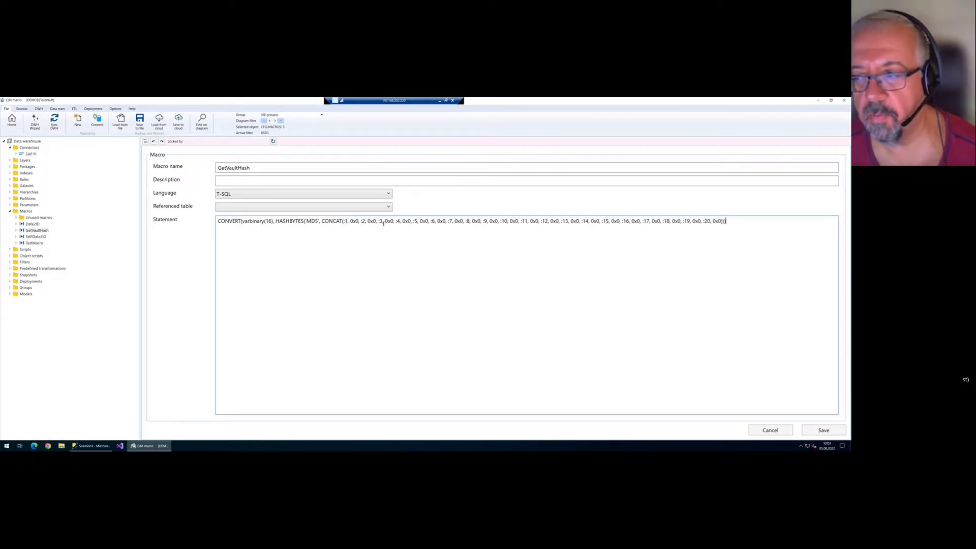
pyautogui.press('Left')
pyautogui.press('Left')
pyautogui.press('Left')
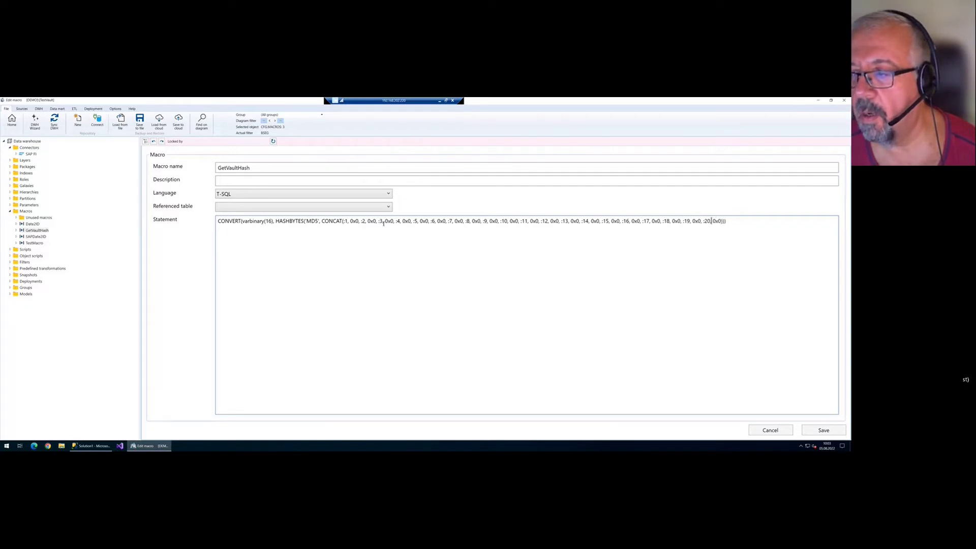
pyautogui.hotkey('shift', 'Left')
pyautogui.hotkey('shift', 'Left')
pyautogui.hotkey('shift', 'Left')
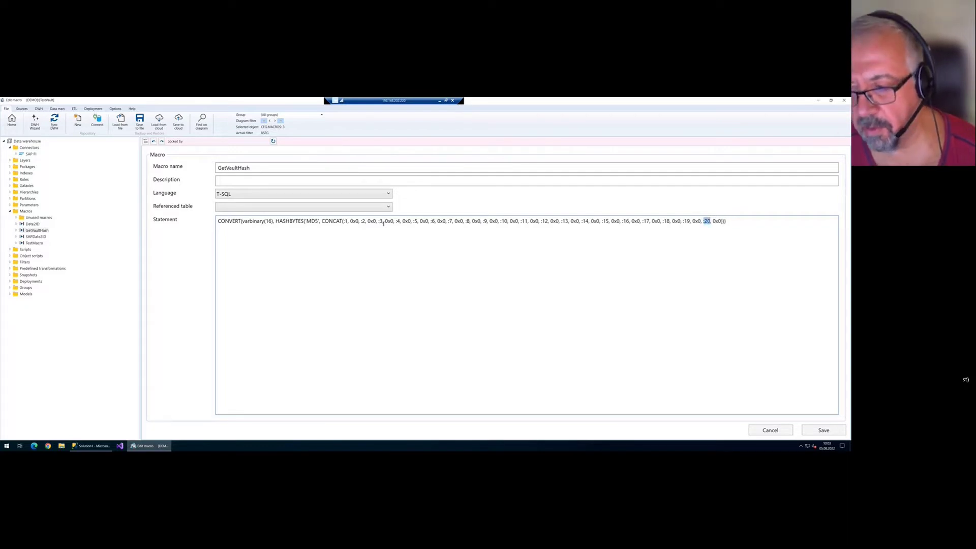
pyautogui.press('Home')
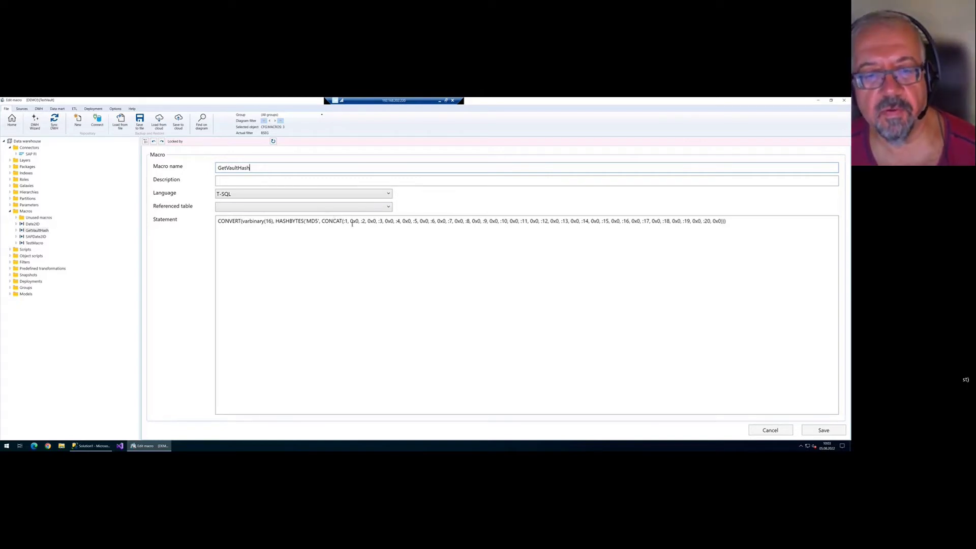
# - Examine the 0x0 separators placed between the first parameters of the macro's CONCAT call
pyautogui.moveTo(344, 222); pyautogui.dragTo(349, 223)
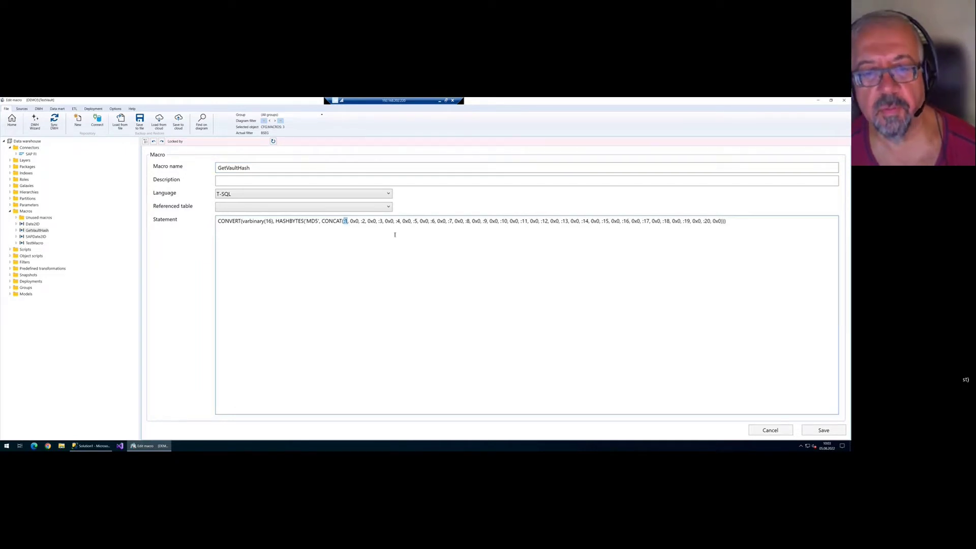
pyautogui.press('Right')
pyautogui.press('Right')
pyautogui.press('Right')
pyautogui.press('Right')
pyautogui.press('Right')
pyautogui.press('Right')
pyautogui.press('Right')
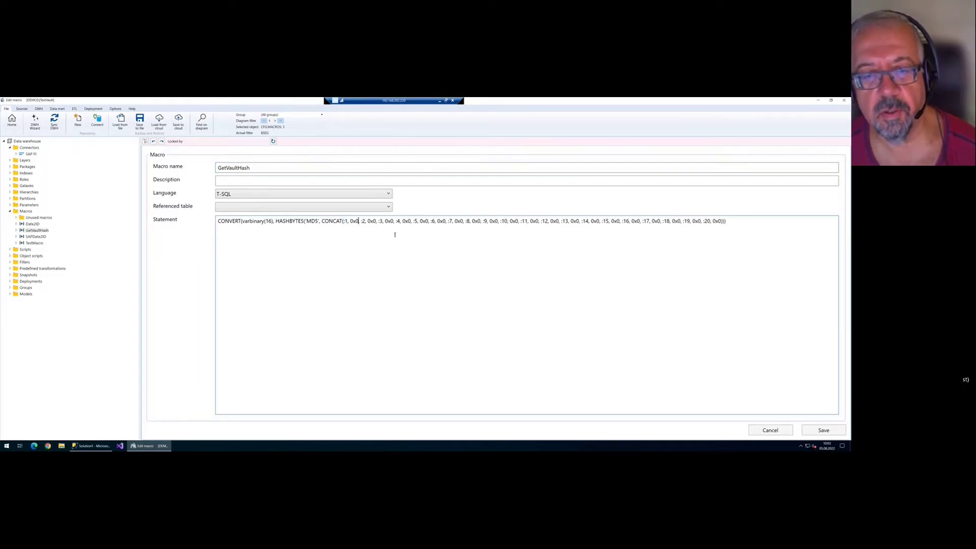
pyautogui.press('Right')
pyautogui.press('Right')
pyautogui.press('Right')
pyautogui.press('Right')
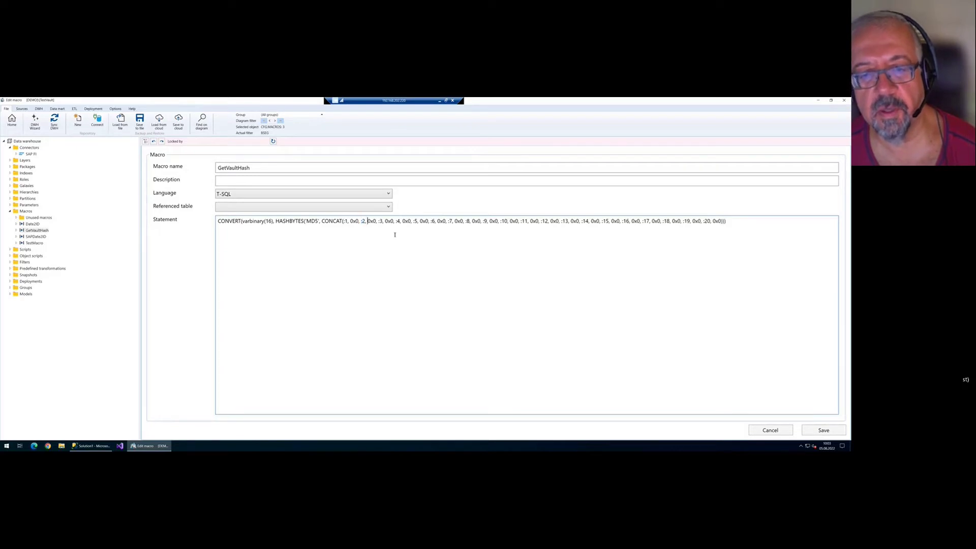
# - Highlight the complete CONCAT expression in the GetVaultHash statement to review what gets hashed
pyautogui.press('Left')
pyautogui.press('Left')
pyautogui.press('Left')
pyautogui.press('Left')
pyautogui.press('Left')
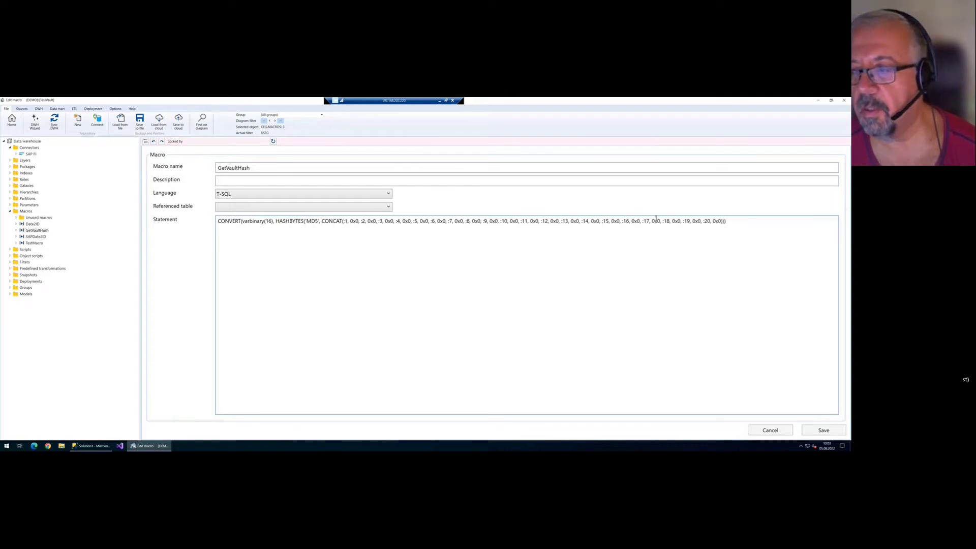
pyautogui.keyDown('shift'); pyautogui.click(724, 221); pyautogui.keyUp('shift')
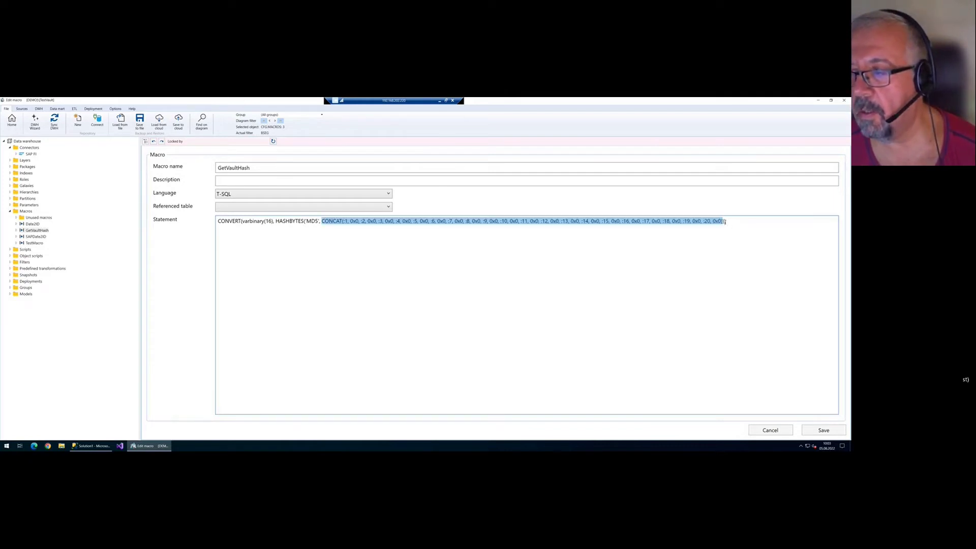
pyautogui.click(267, 168)
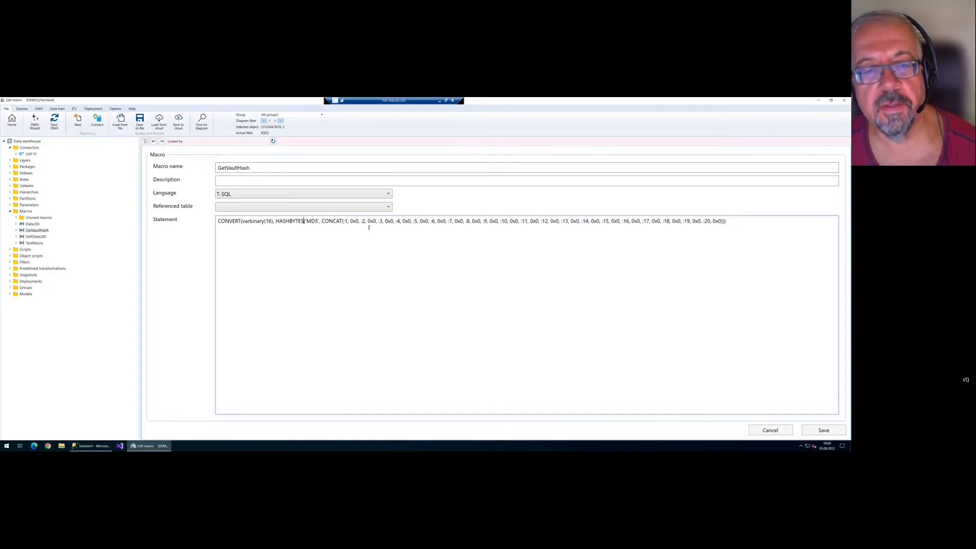
# - Examine the HASHBYTES function and its MD5 algorithm argument in the GetVaultHash statement
pyautogui.hotkey('shift', 'Right')
pyautogui.hotkey('shift', 'Right')
pyautogui.hotkey('shift', 'Right')
pyautogui.hotkey('shift', 'Right')
pyautogui.hotkey('shift', 'Right')
pyautogui.hotkey('shift', 'Right')
pyautogui.hotkey('shift', 'Right')
pyautogui.hotkey('shift', 'Right')
pyautogui.hotkey('shift', 'Right')
pyautogui.hotkey('shift', 'Right')
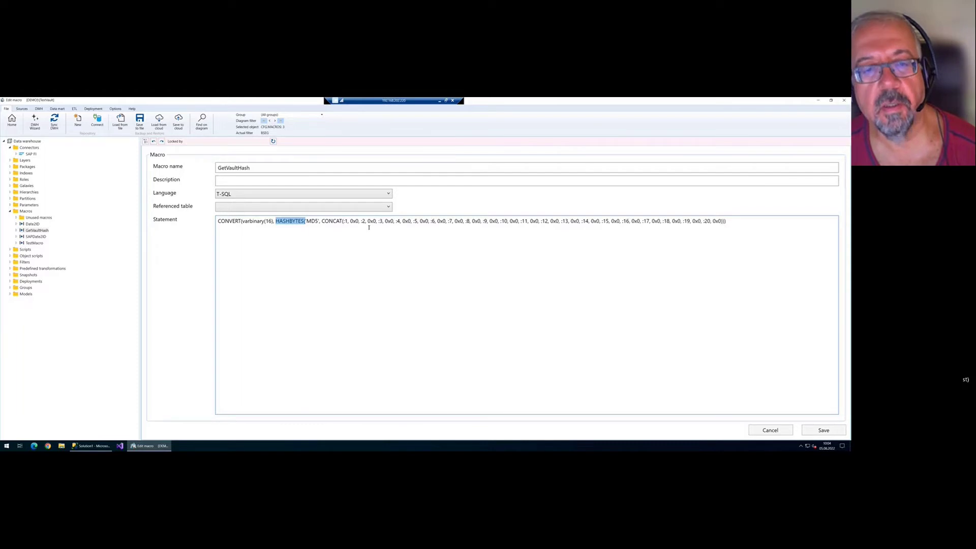
pyautogui.press('Right')
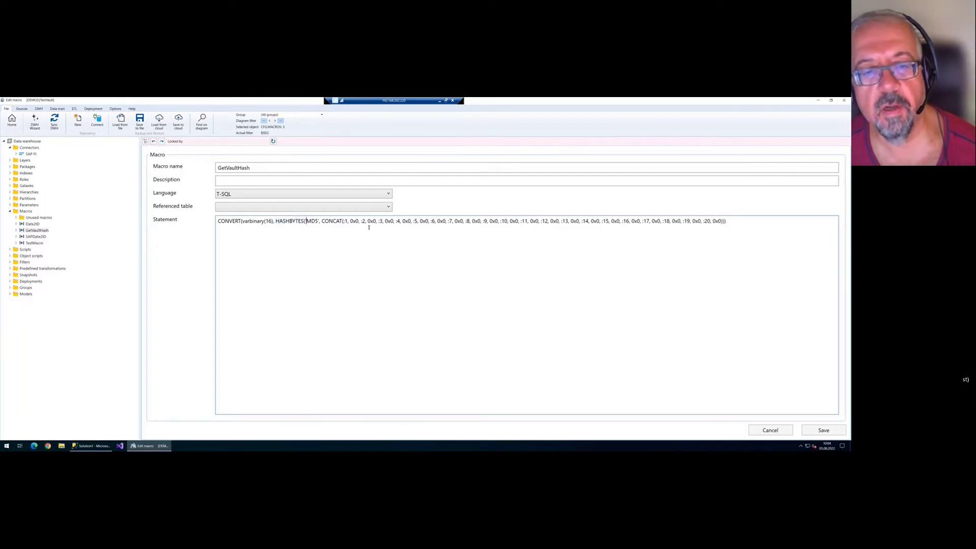
pyautogui.hotkey('shift', 'Right')
pyautogui.hotkey('shift', 'Right')
pyautogui.hotkey('shift', 'Right')
pyautogui.hotkey('shift', 'Right')
pyautogui.hotkey('shift', 'Right')
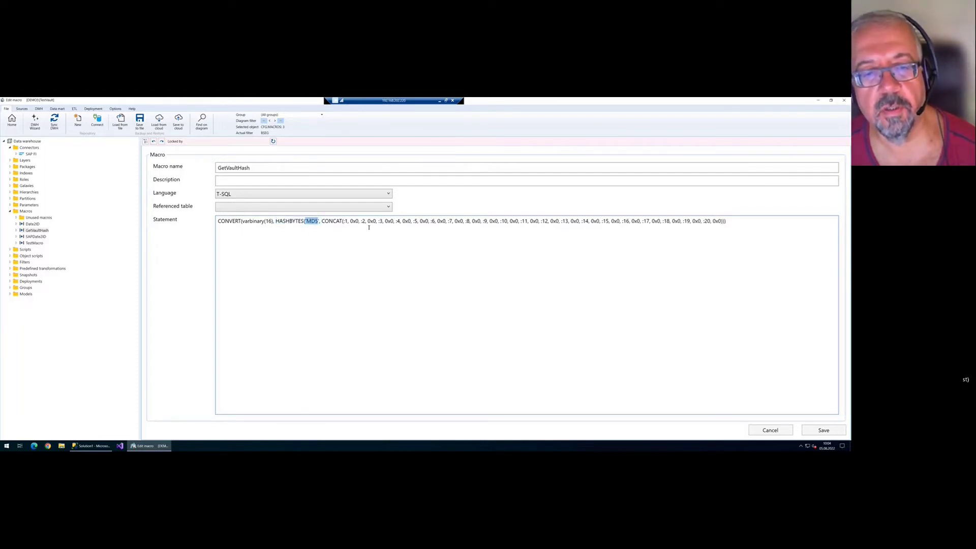
pyautogui.press('Right')
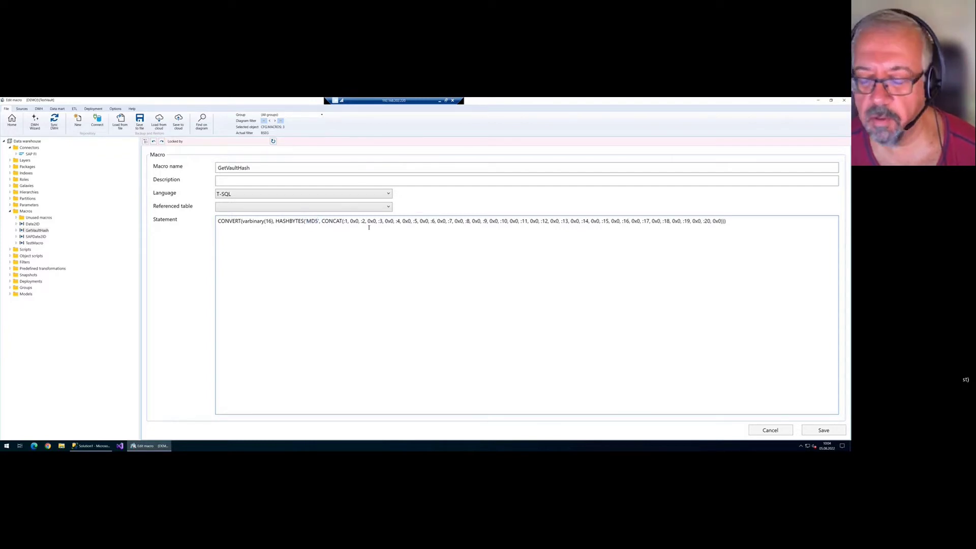
pyautogui.hotkey('shift', 'Left')
pyautogui.hotkey('shift', 'Left')
pyautogui.hotkey('shift', 'Left')
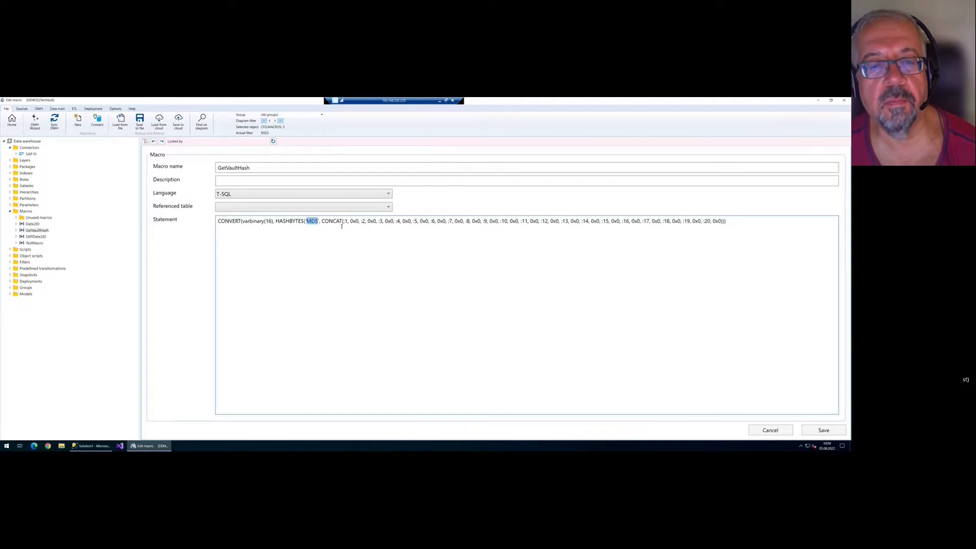
pyautogui.click(283, 221)
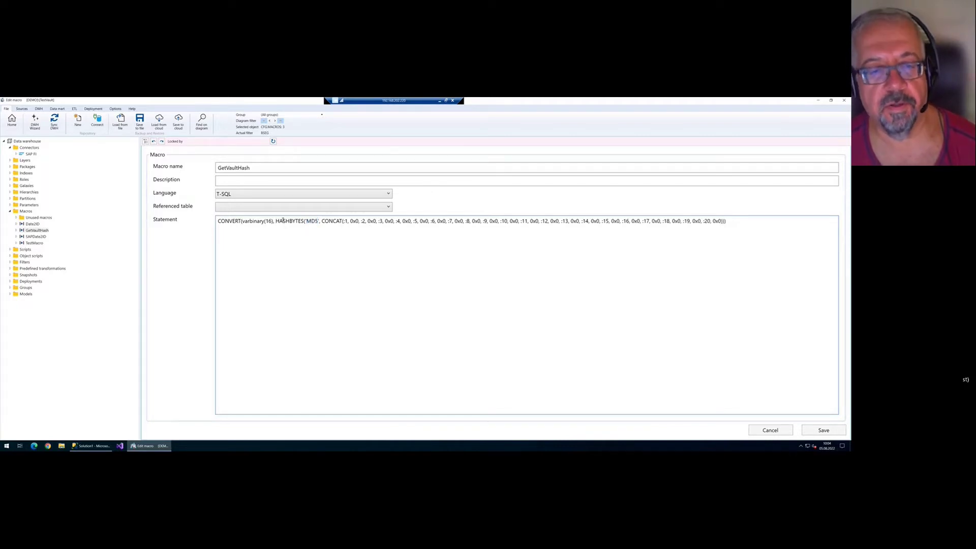
pyautogui.doubleClick(283, 221)
pyautogui.click(282, 220)
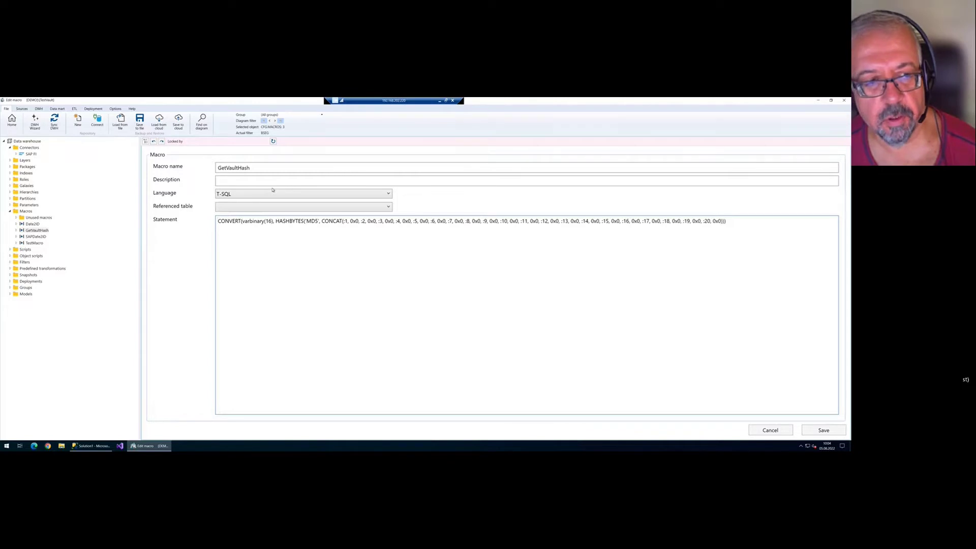
# - Leave the macro without saving changes and show the calculated columns of the IMP.BSEG import table
pyautogui.click(13, 121)
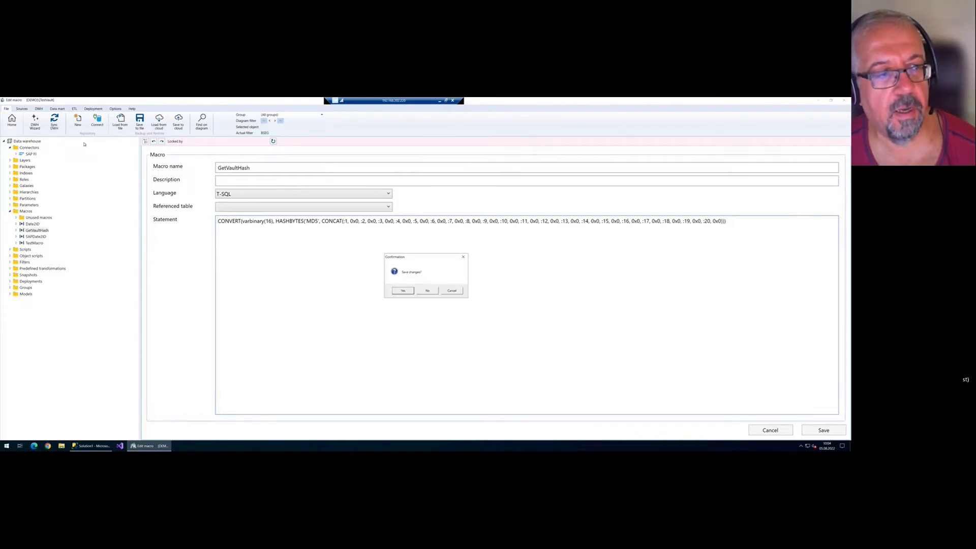
pyautogui.click(428, 290)
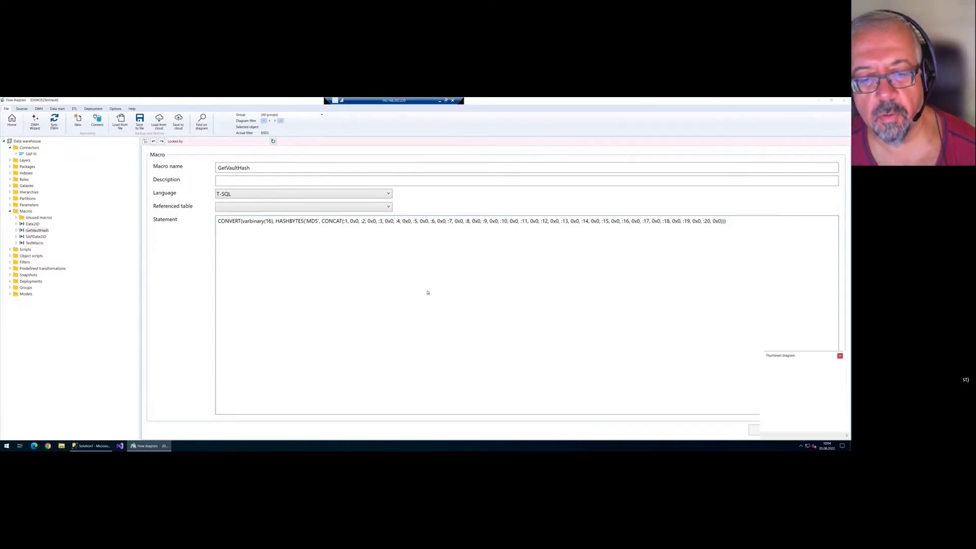
pyautogui.doubleClick(338, 311)
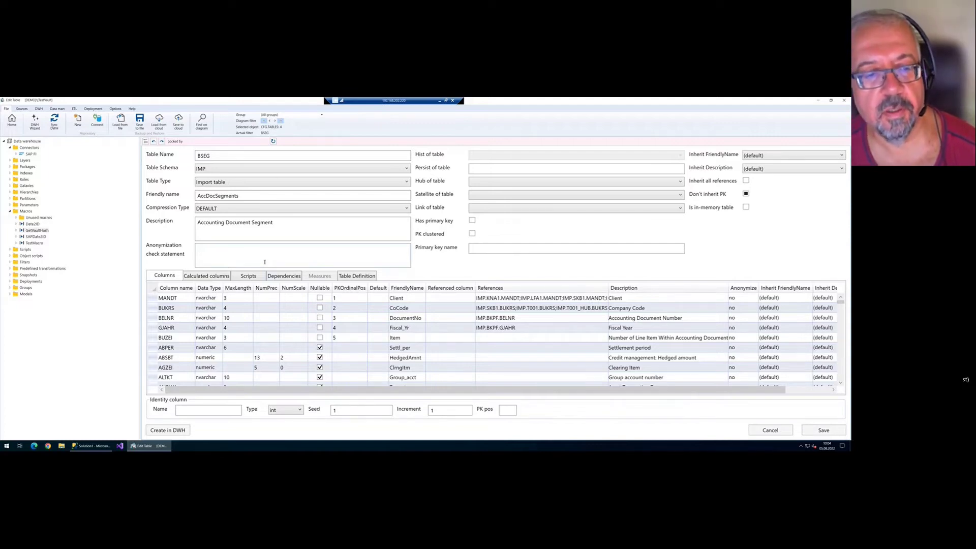
pyautogui.scroll(-3, 273, 313)
pyautogui.scroll(-15, 175, 295)
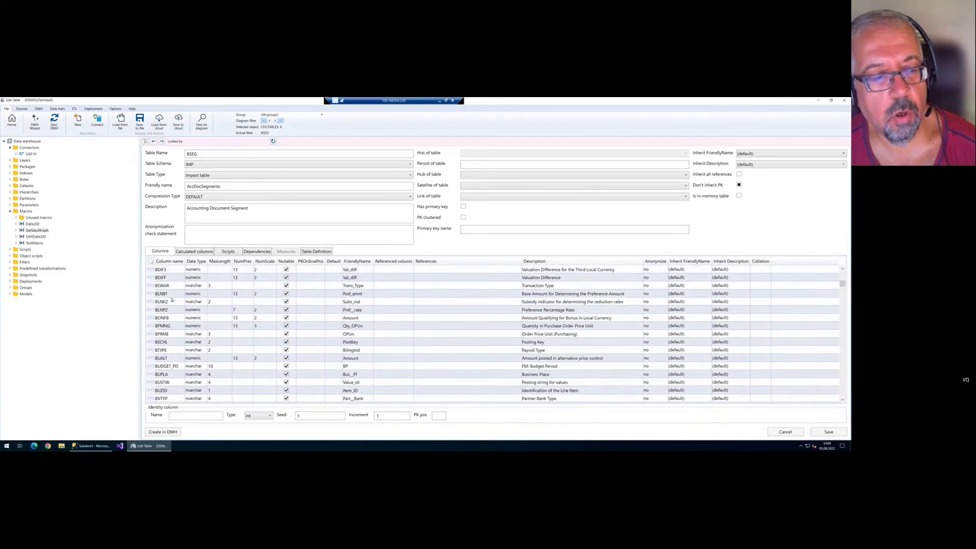
pyautogui.scroll(-5, 172, 299)
pyautogui.click(194, 251)
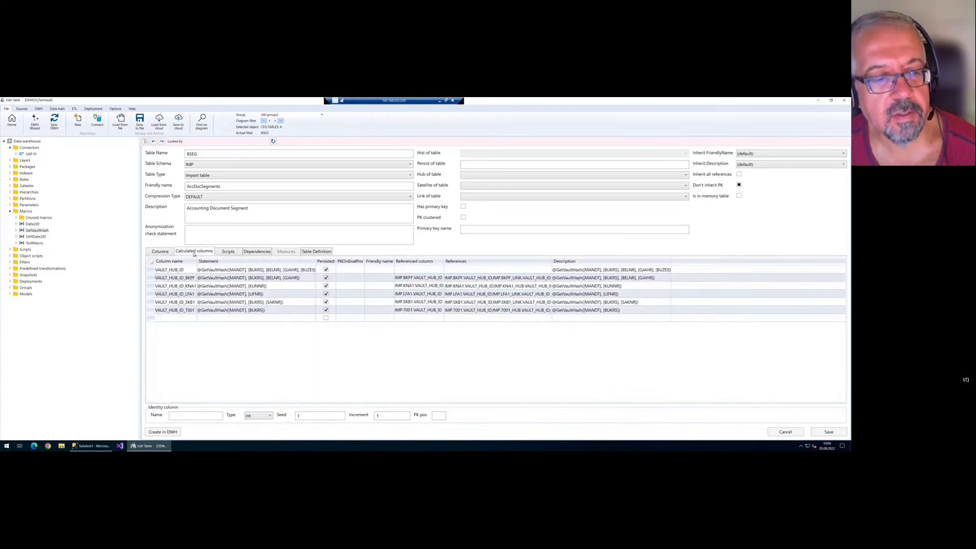
pyautogui.scroll(2, 203, 289)
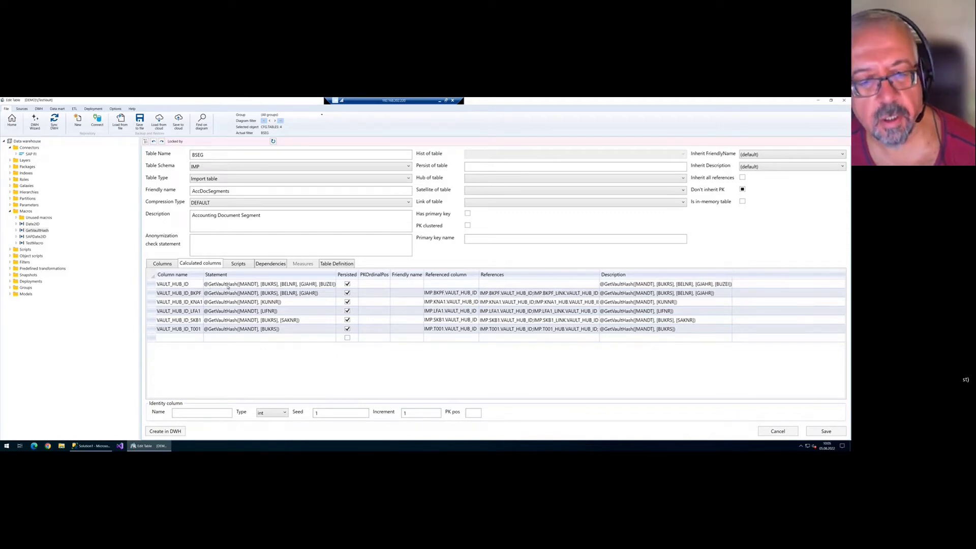
# - Widen the Statement column and examine the key columns passed to GetVaultHash for VAULT_HUB_ID
pyautogui.click(194, 285)
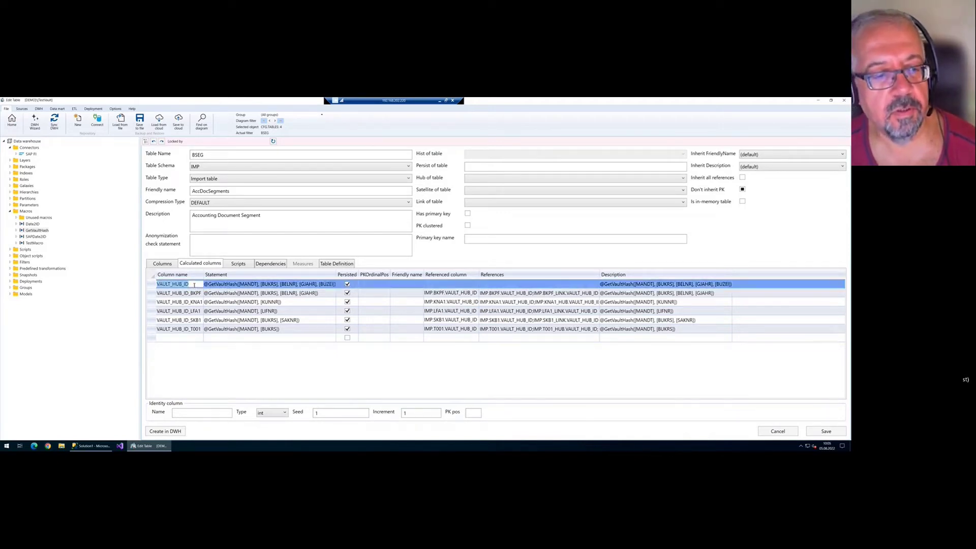
pyautogui.click(222, 284)
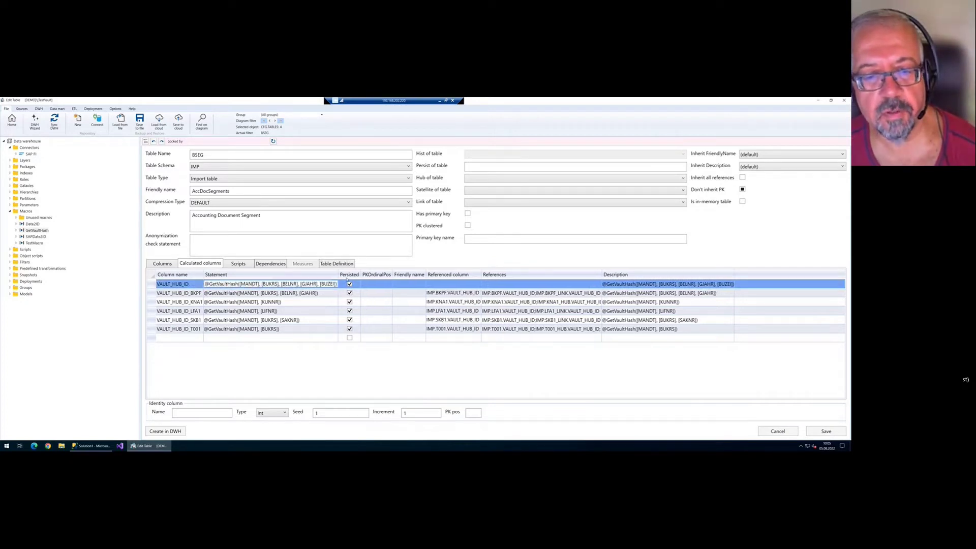
pyautogui.moveTo(338, 277); pyautogui.dragTo(353, 279)
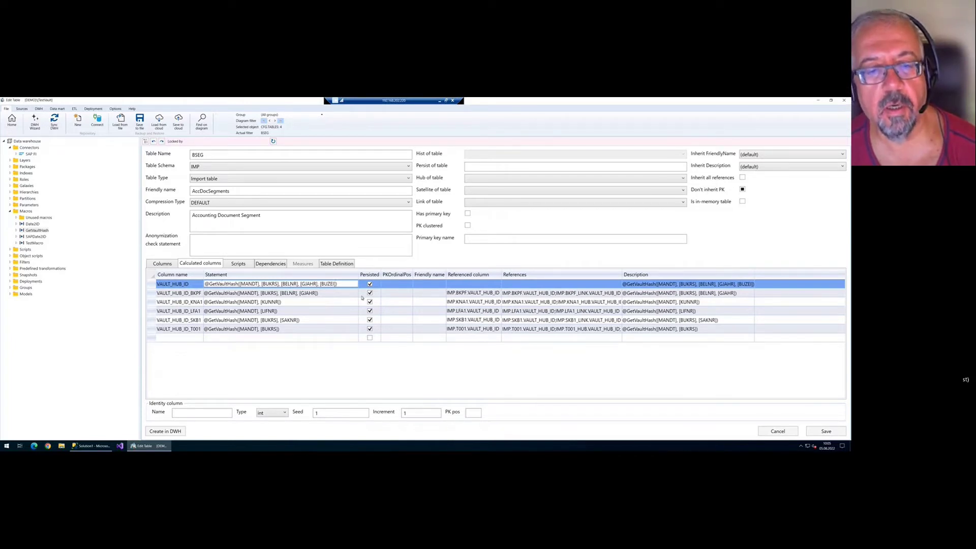
pyautogui.hotkey('shift', 'Left')
pyautogui.hotkey('shift', 'Left')
pyautogui.hotkey('shift', 'Left')
pyautogui.hotkey('shift', 'Left')
pyautogui.hotkey('shift', 'Left')
pyautogui.hotkey('shift', 'Left')
pyautogui.hotkey('shift', 'Left')
pyautogui.hotkey('shift', 'Left')
pyautogui.hotkey('shift', 'Left')
pyautogui.hotkey('shift', 'Left')
pyautogui.hotkey('shift', 'Left')
pyautogui.hotkey('shift', 'Left')
pyautogui.hotkey('shift', 'Left')
pyautogui.hotkey('shift', 'Left')
pyautogui.hotkey('shift', 'Left')
pyautogui.hotkey('shift', 'Left')
pyautogui.hotkey('shift', 'Left')
pyautogui.hotkey('shift', 'Left')
pyautogui.hotkey('shift', 'Left')
pyautogui.hotkey('shift', 'Left')
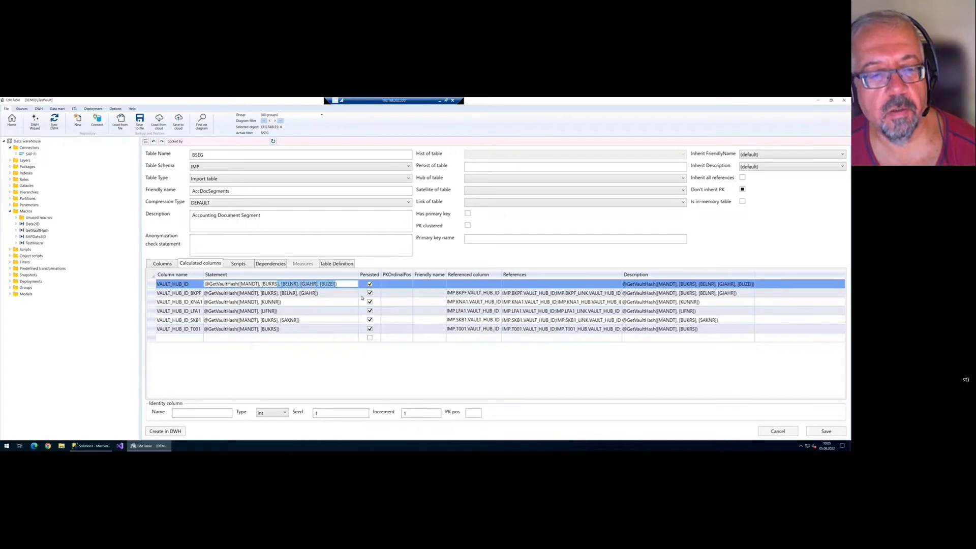
pyautogui.hotkey('shift', 'Left')
pyautogui.hotkey('shift', 'Left')
pyautogui.hotkey('shift', 'Left')
pyautogui.hotkey('shift', 'Left')
pyautogui.hotkey('shift', 'Left')
pyautogui.hotkey('shift', 'Left')
pyautogui.hotkey('shift', 'Left')
pyautogui.hotkey('shift', 'Left')
pyautogui.hotkey('shift', 'Left')
pyautogui.hotkey('shift', 'Home')
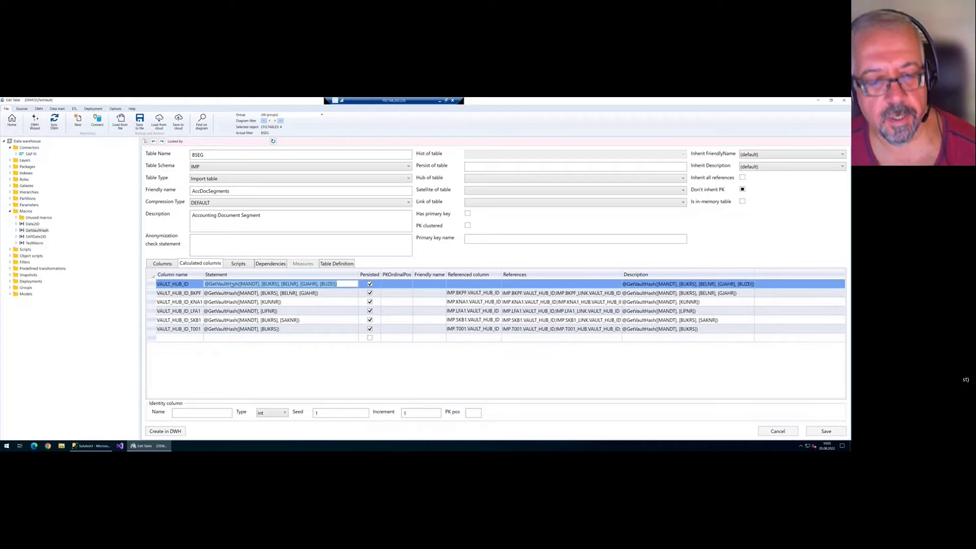
# - Compare the VAULT_HUB_ID_BKPF hash statement and its key columns with the VAULT_HUB_ID statement
pyautogui.click(335, 294)
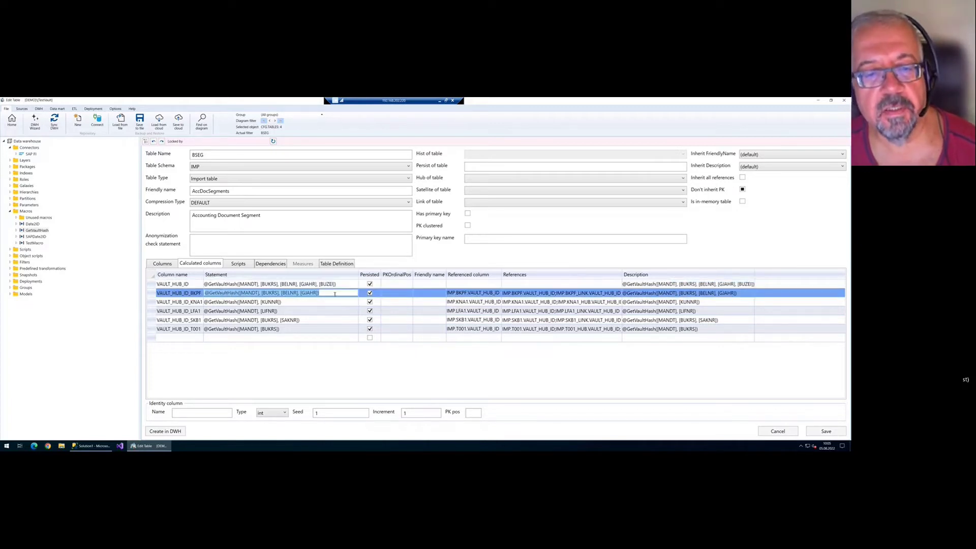
pyautogui.click(242, 293)
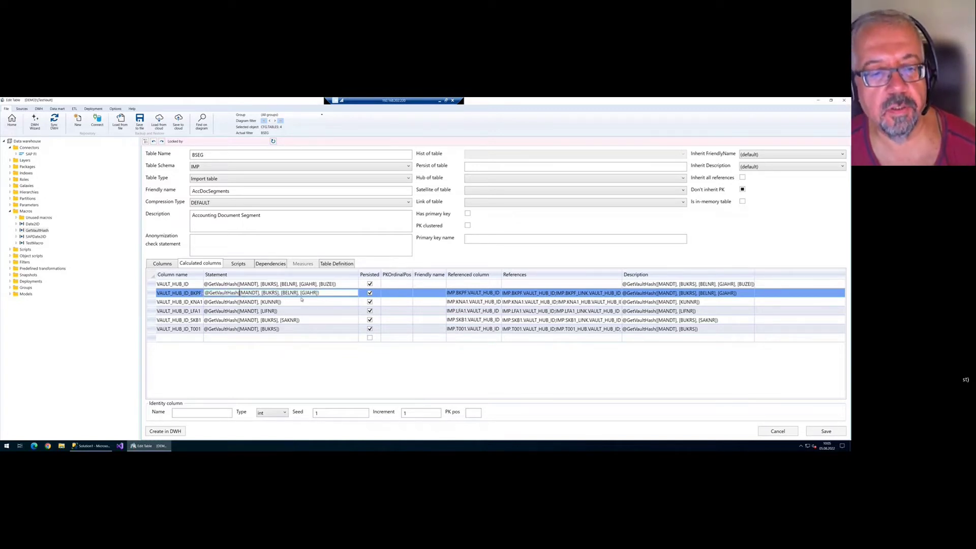
pyautogui.hotkey('shift', 'End')
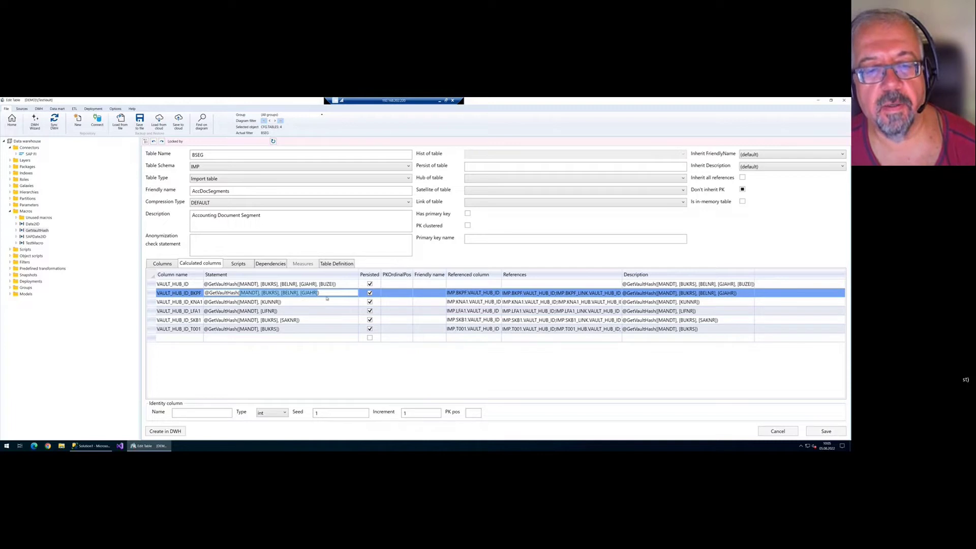
pyautogui.click(343, 286)
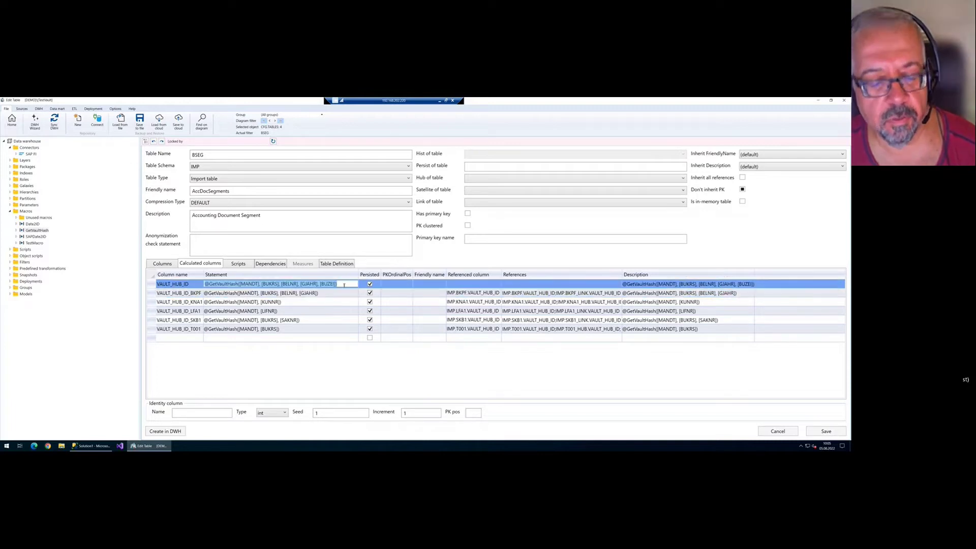
pyautogui.click(337, 296)
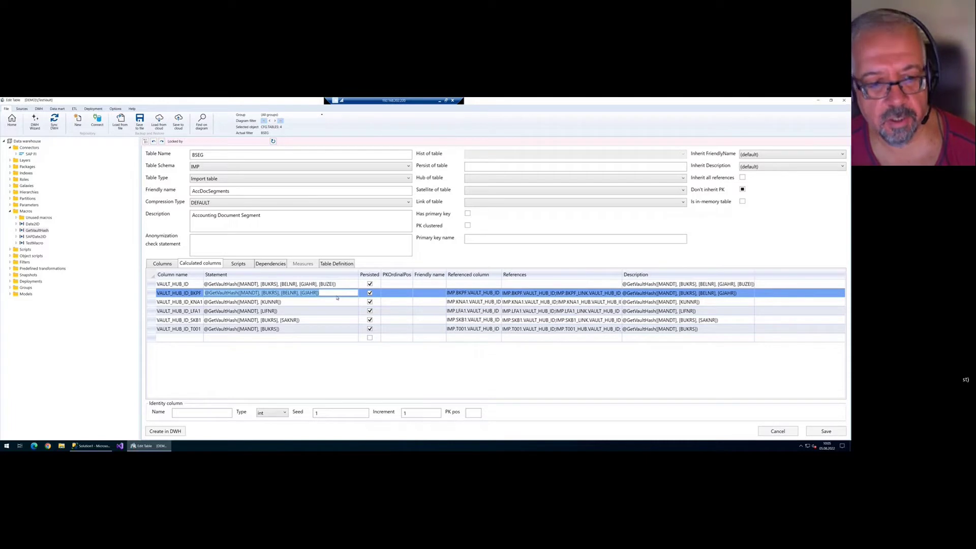
# - Examine the GetVaultHash statement of VAULT_HUB_ID_KNA1 and the key columns it hashes
pyautogui.click(337, 298)
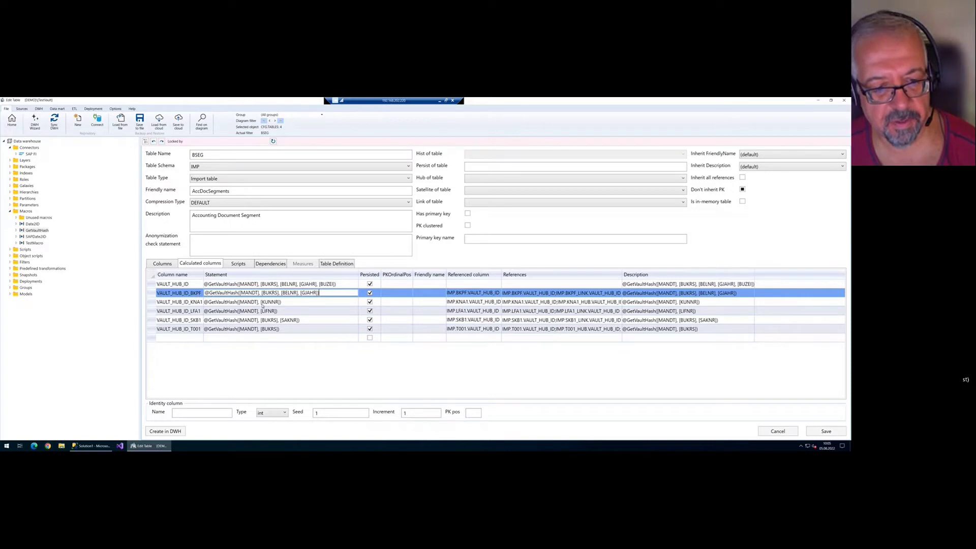
pyautogui.click(314, 304)
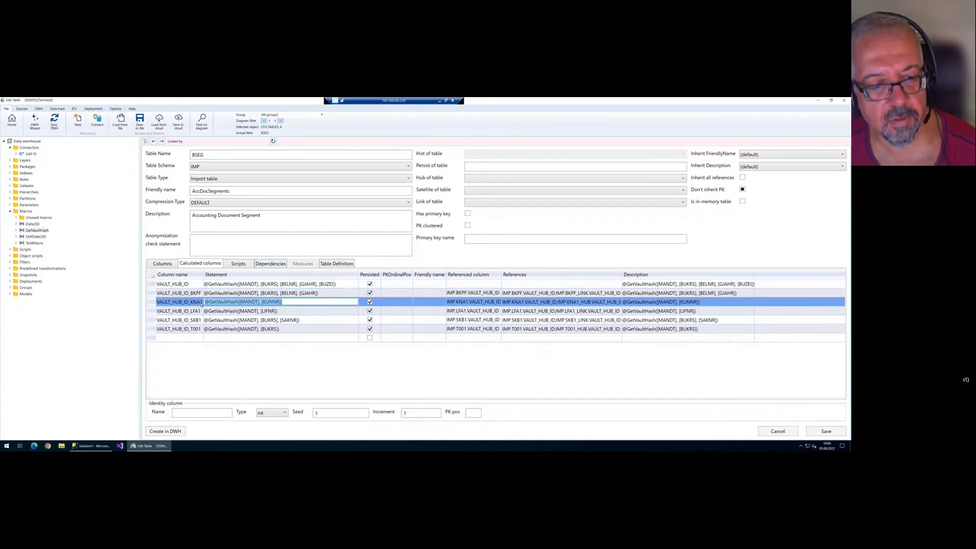
pyautogui.click(242, 303)
pyautogui.hotkey('shift', 'End')
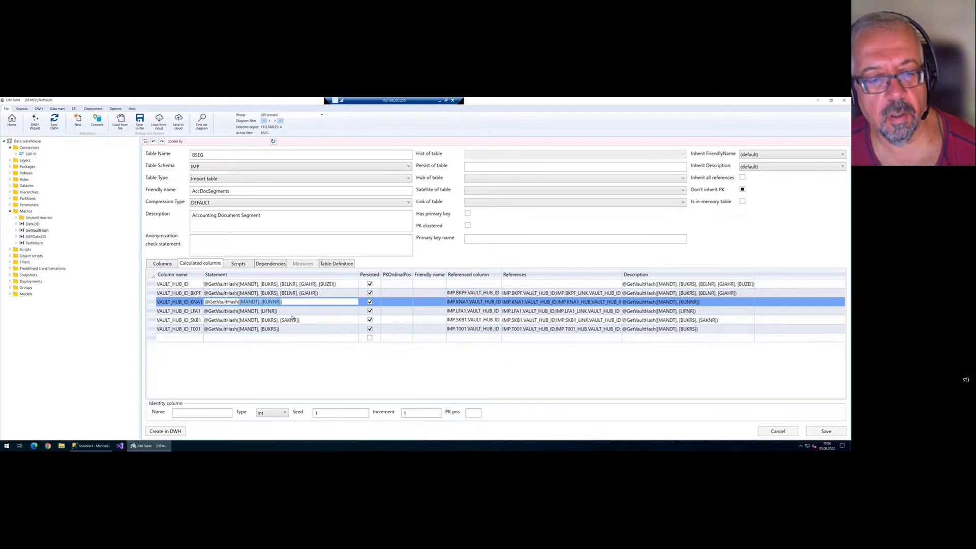
pyautogui.press('End')
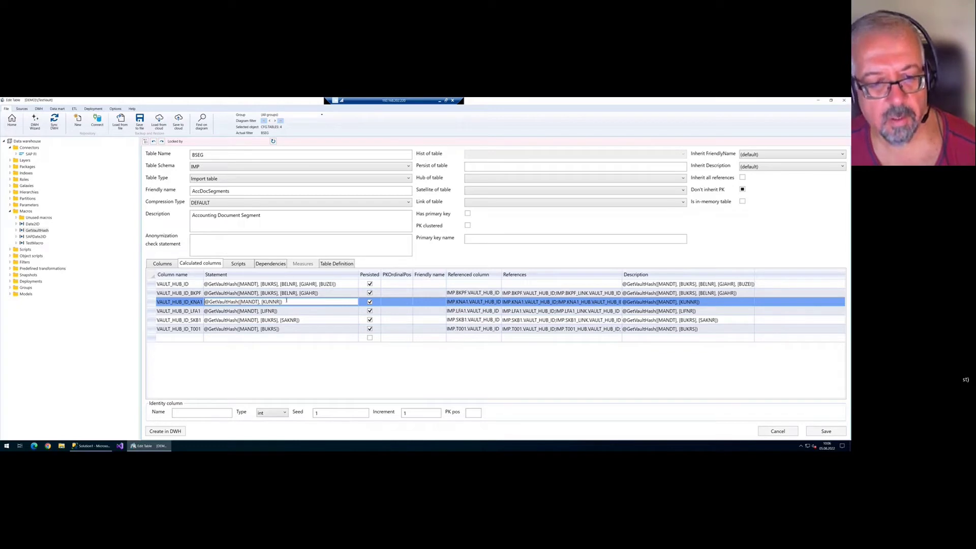
pyautogui.moveTo(292, 302); pyautogui.dragTo(187, 297)
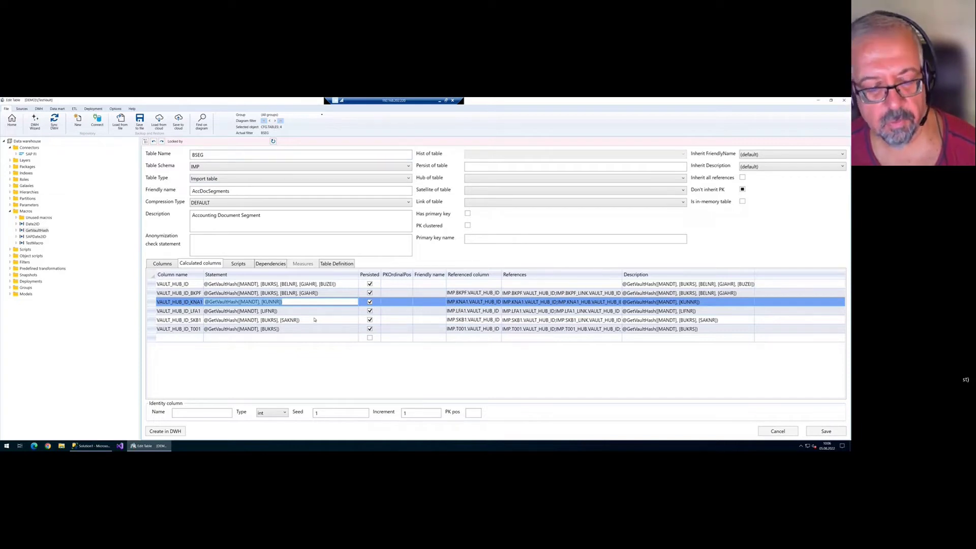
# - Examine the KNA1 suffix in the name of the VAULT_HUB_ID_KNA1 calculated column
pyautogui.click(198, 302)
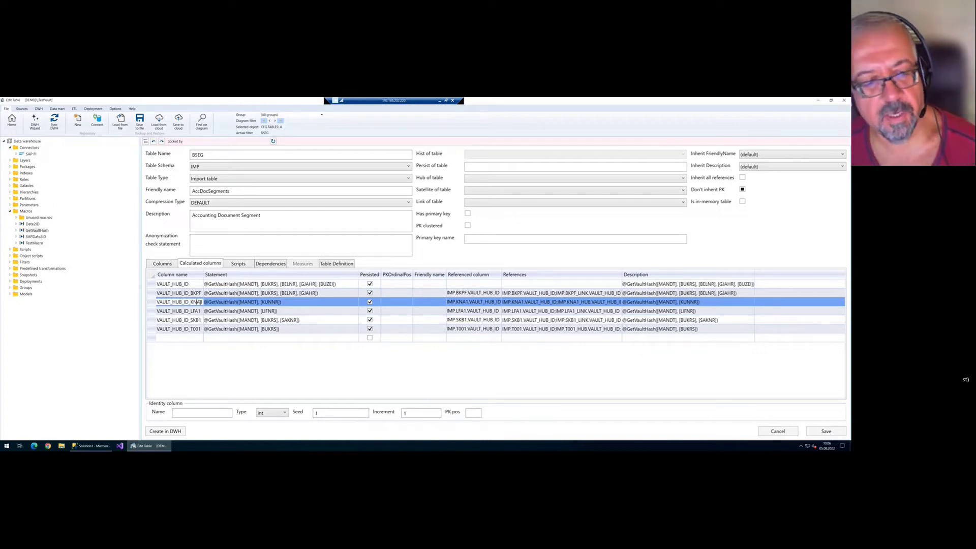
pyautogui.moveTo(191, 302); pyautogui.dragTo(201, 302)
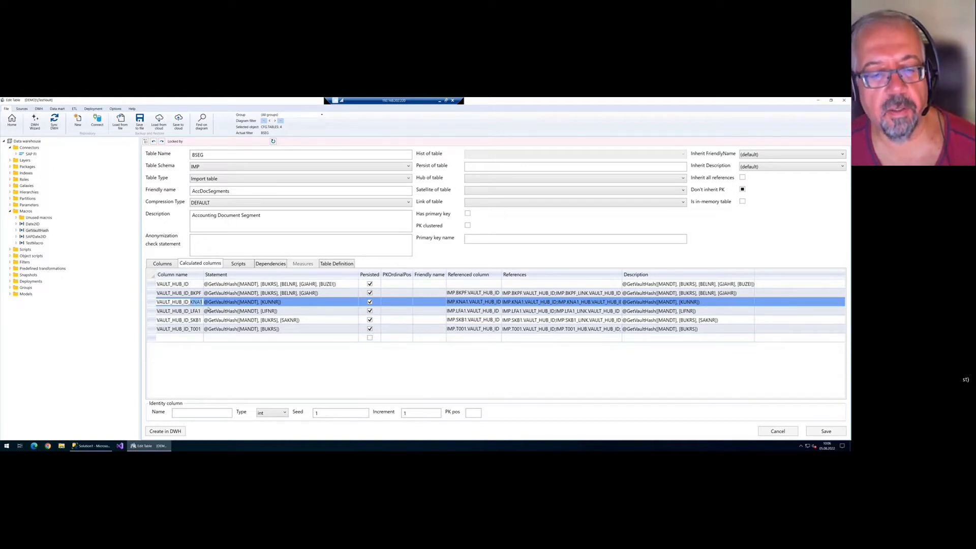
pyautogui.hotkey('ctrl', 'a')
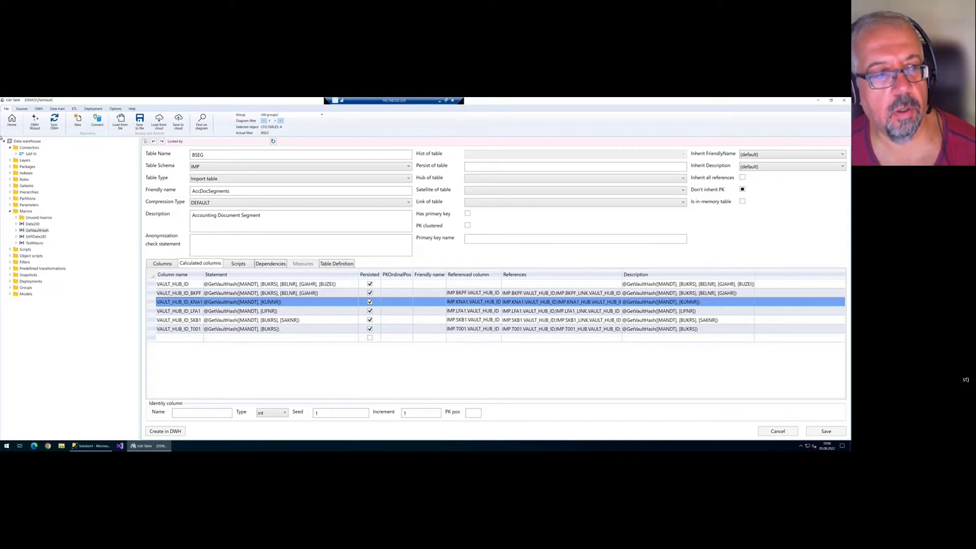
# - Return to the flow diagram, remove the BSEG filter and filter the diagram on the KNA1 source table
pyautogui.click(12, 120)
pyautogui.click(409, 291)
pyautogui.rightClick(359, 247)
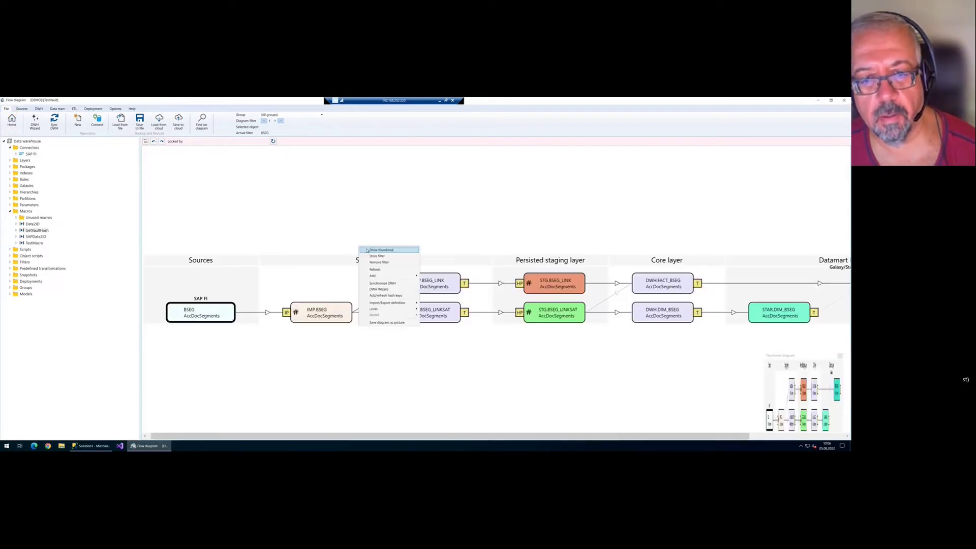
pyautogui.click(398, 262)
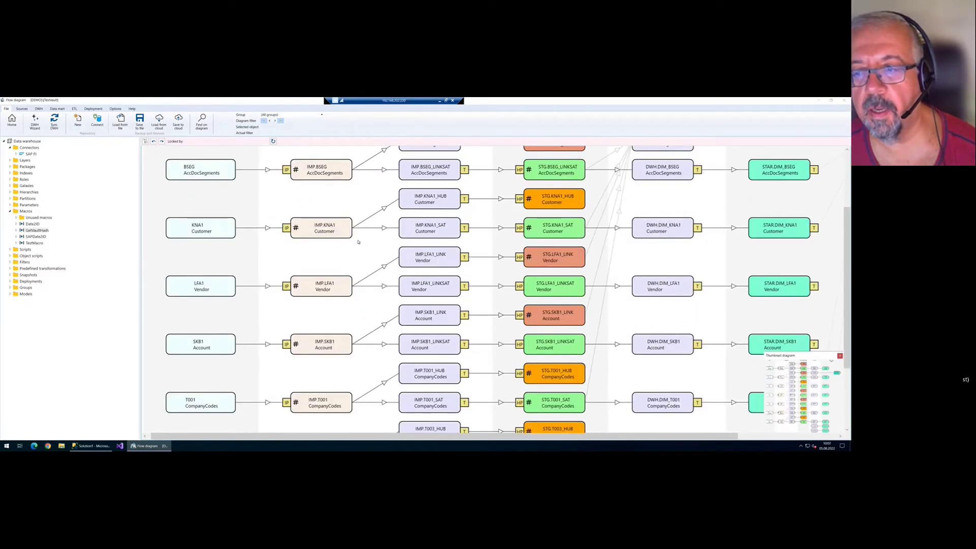
pyautogui.rightClick(212, 230)
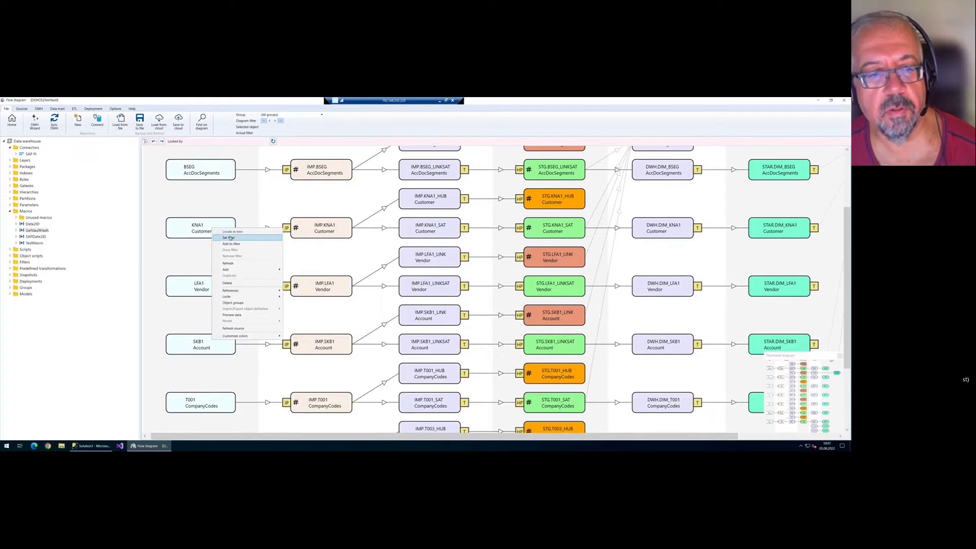
pyautogui.click(238, 239)
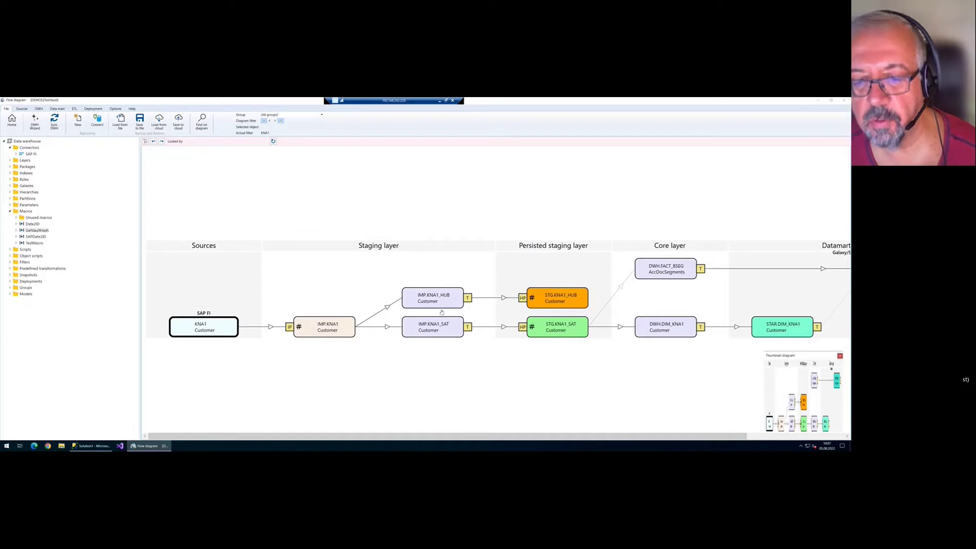
# - Examine the VAULT_HUB_ID calculated column of the IMP.KNA1 import table and its KUNNR key, and return to the flow diagram
pyautogui.doubleClick(344, 333)
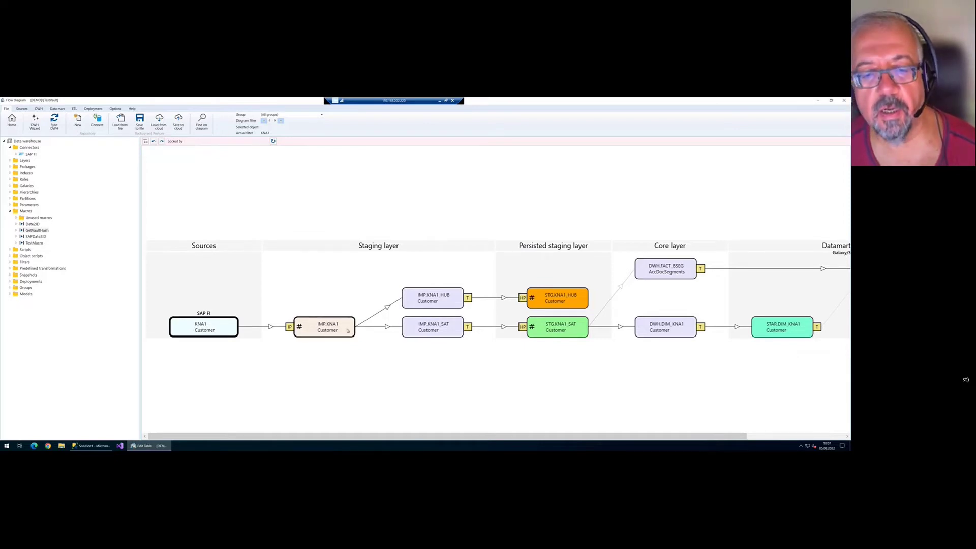
pyautogui.click(200, 263)
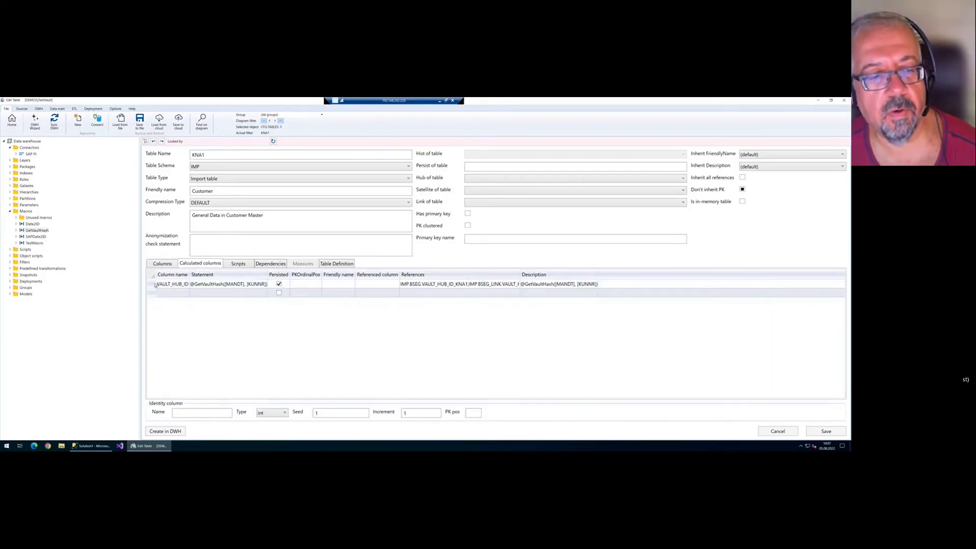
pyautogui.click(156, 285)
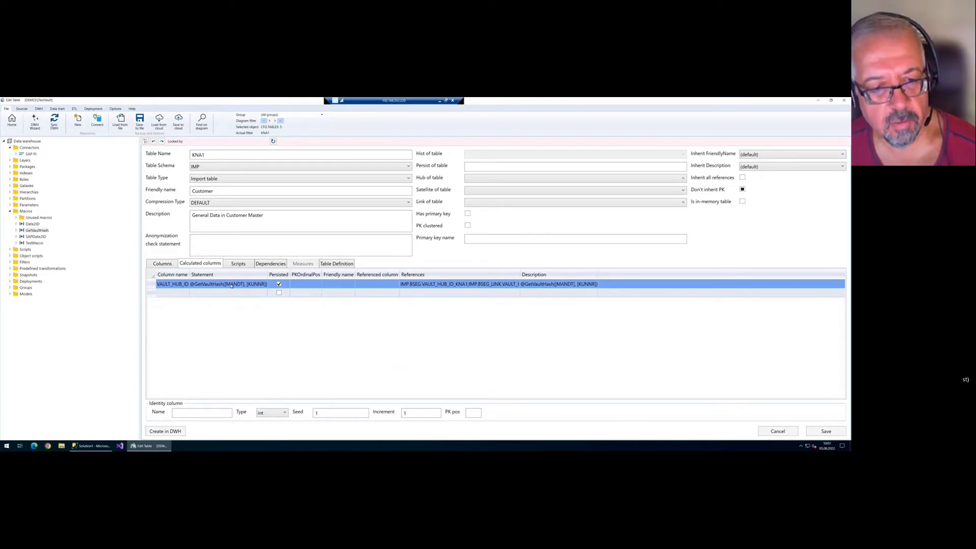
pyautogui.click(231, 285)
pyautogui.moveTo(249, 284); pyautogui.dragTo(266, 284)
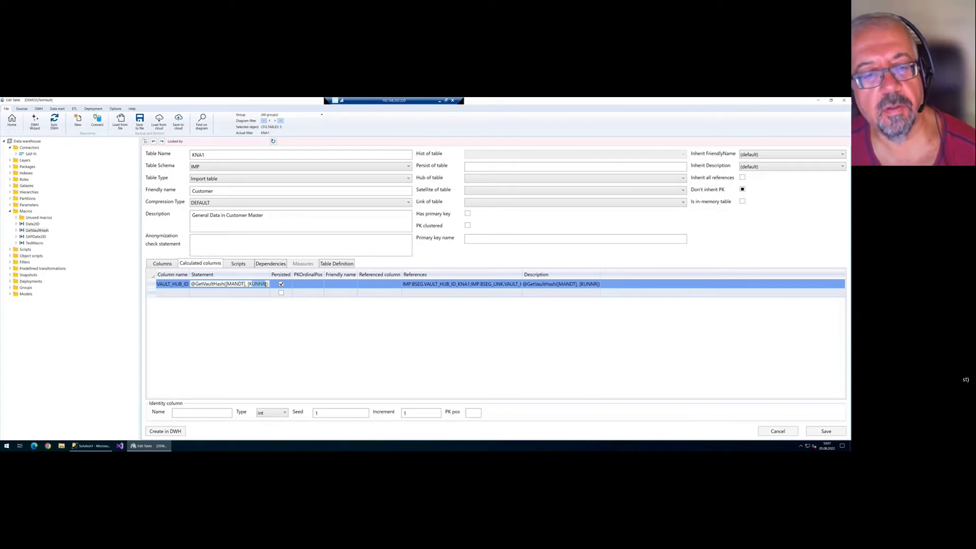
pyautogui.click(191, 156)
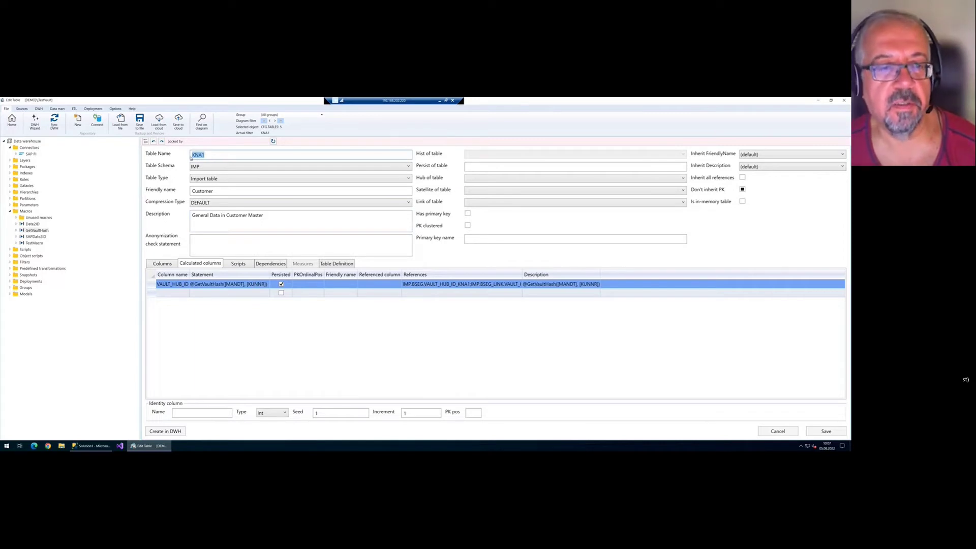
pyautogui.click(11, 122)
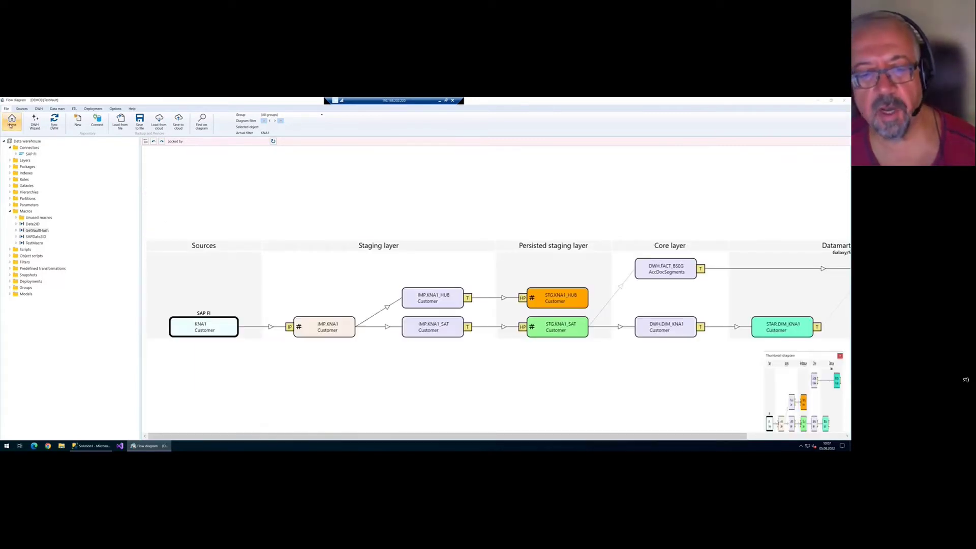
pyautogui.rightClick(312, 269)
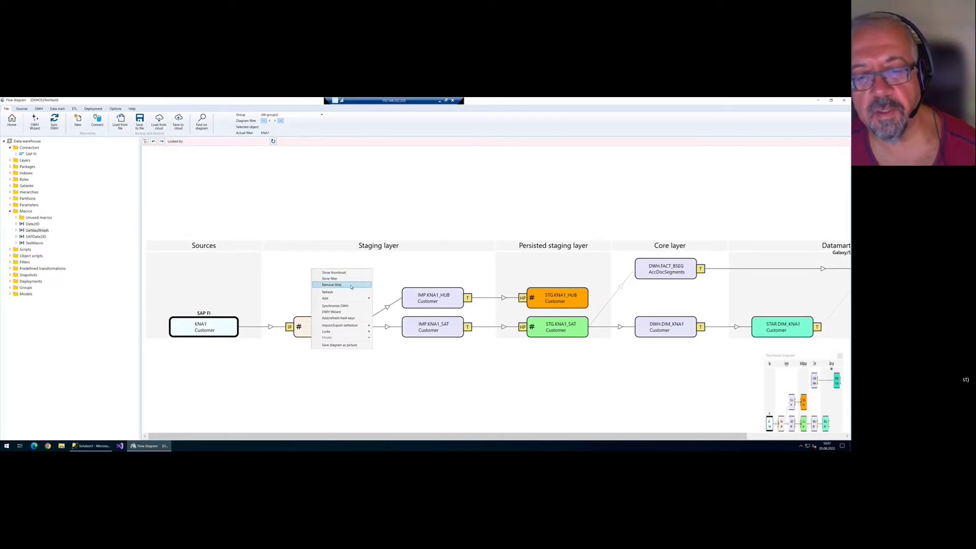
pyautogui.click(487, 355)
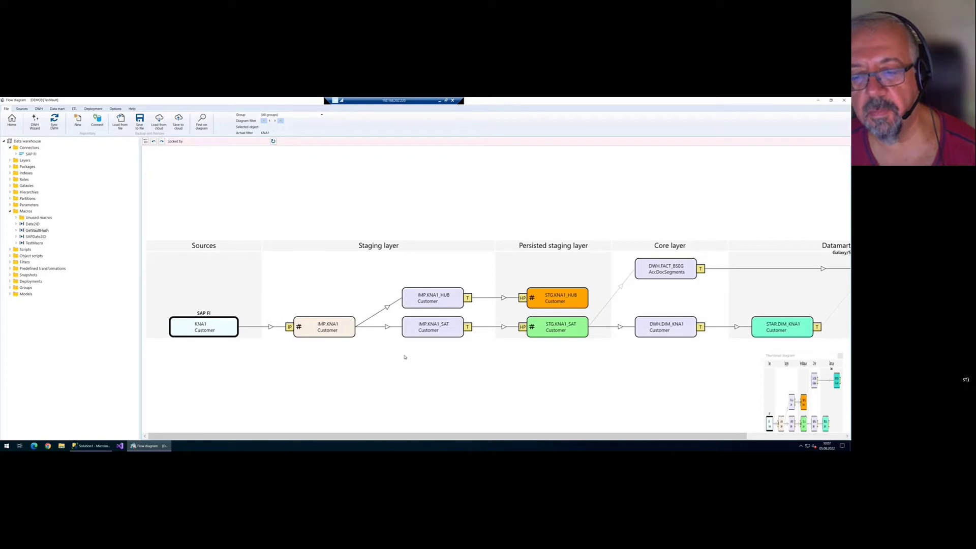
# - Open the IMP.KNA1_HUB transformation and examine its column definitions, starting with MANDT
pyautogui.hscroll(3, 386, 330)
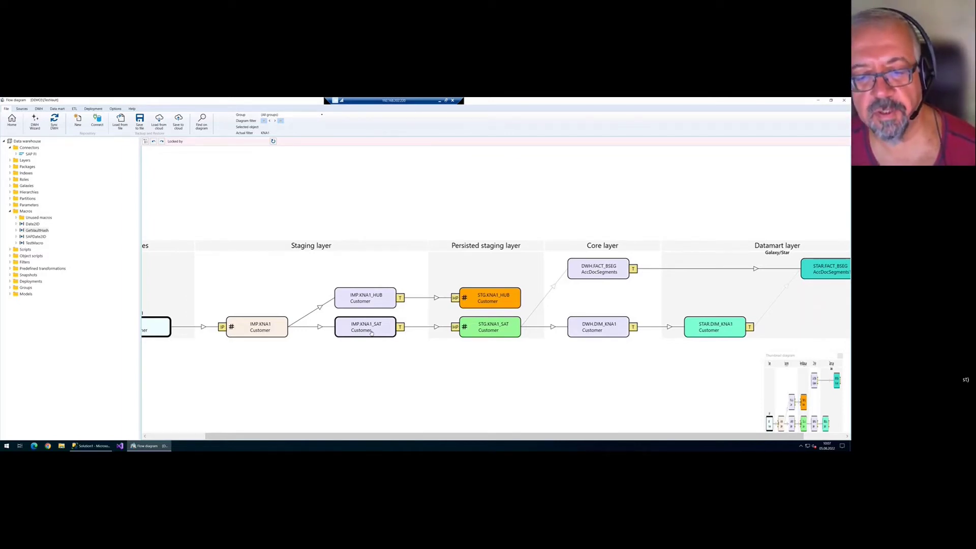
pyautogui.doubleClick(374, 301)
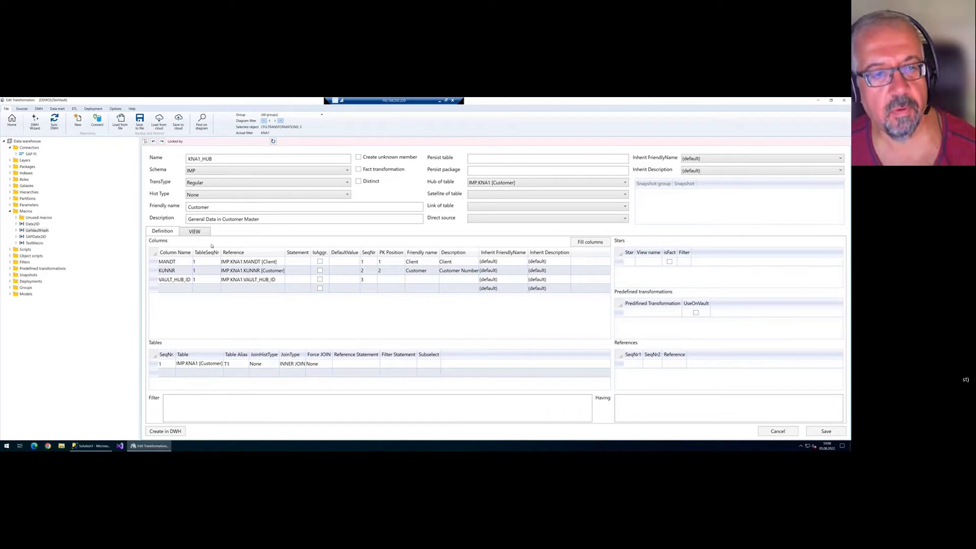
pyautogui.click(153, 262)
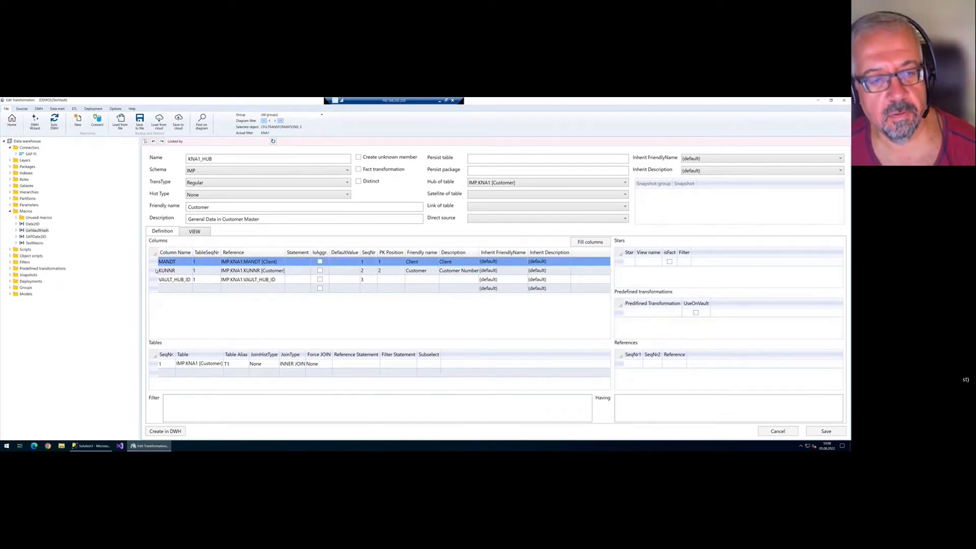
# - Examine the CREATE VIEW statement of KNA1_HUB, its source table and key columns, and leave without saving changes
pyautogui.click(190, 231)
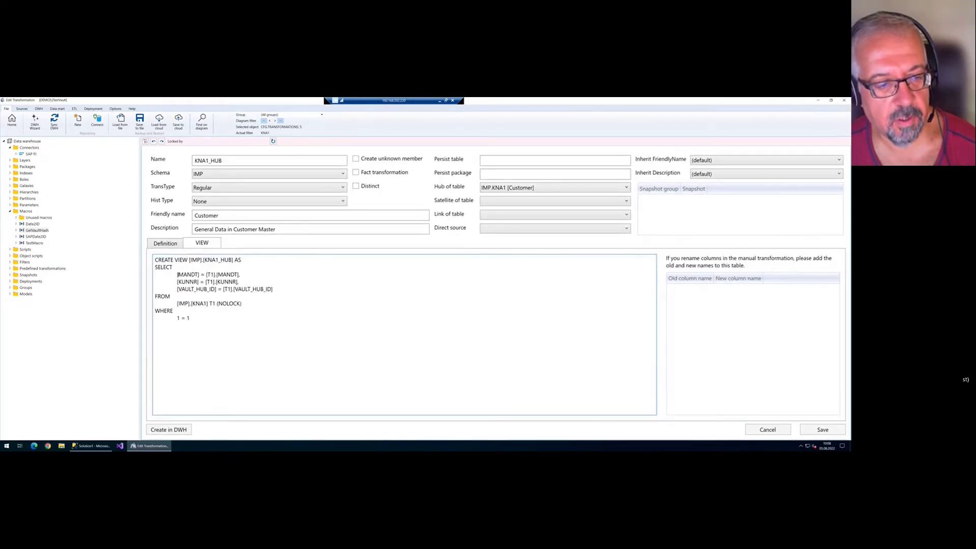
pyautogui.moveTo(178, 275); pyautogui.dragTo(176, 303)
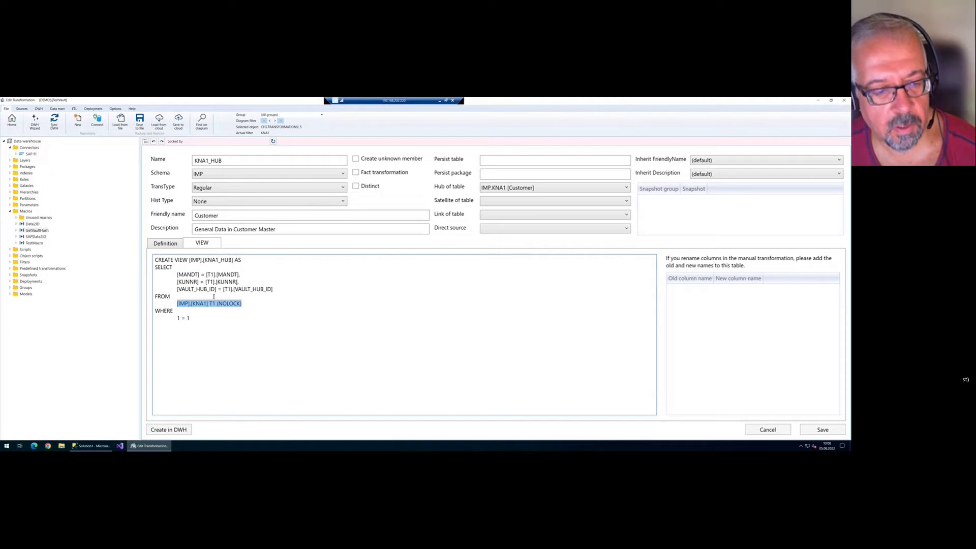
pyautogui.moveTo(178, 289); pyautogui.dragTo(155, 274)
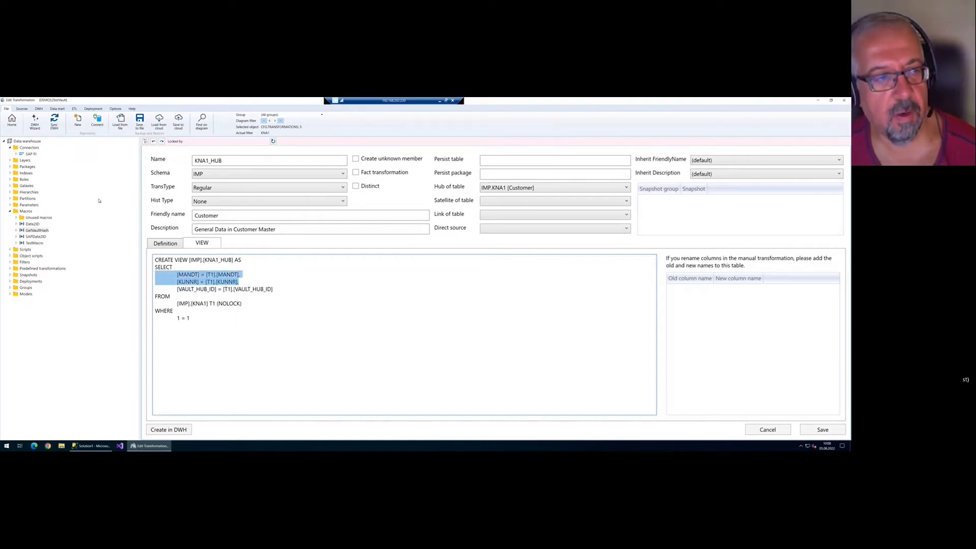
pyautogui.press('Escape')
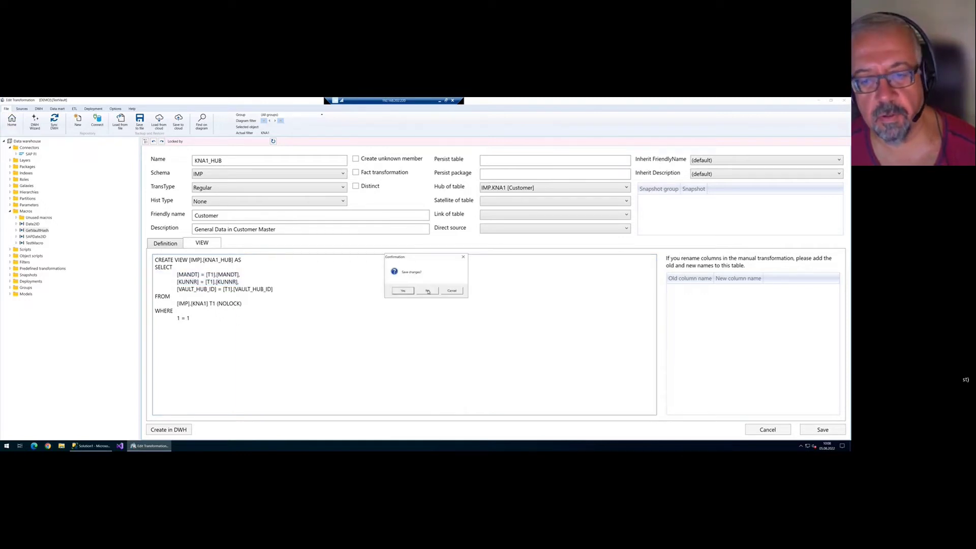
pyautogui.click(427, 291)
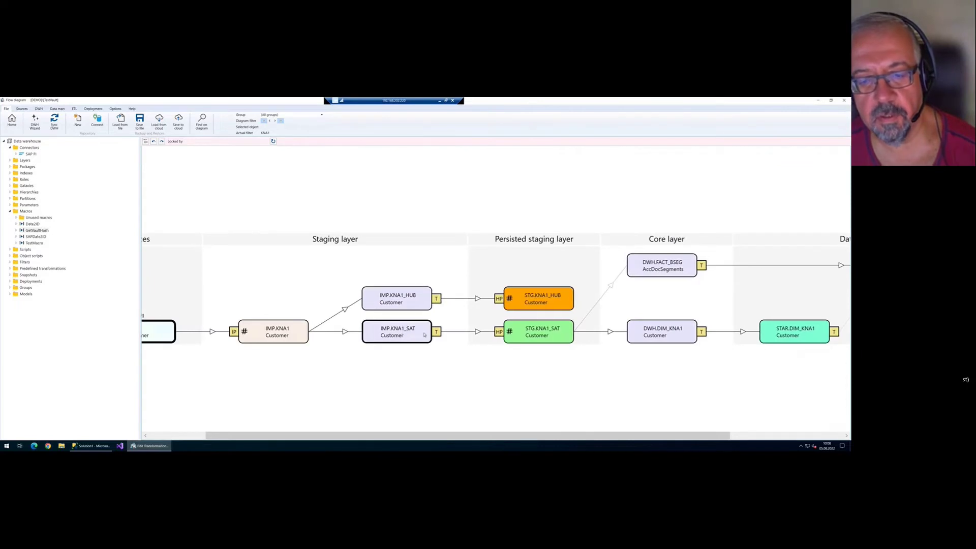
# - Open the IMP.KNA1_SAT transformation, examine its columns down to VAULT_HUB_ID, and return to the flow diagram
pyautogui.doubleClick(424, 334)
pyautogui.scroll(-14, 241, 289)
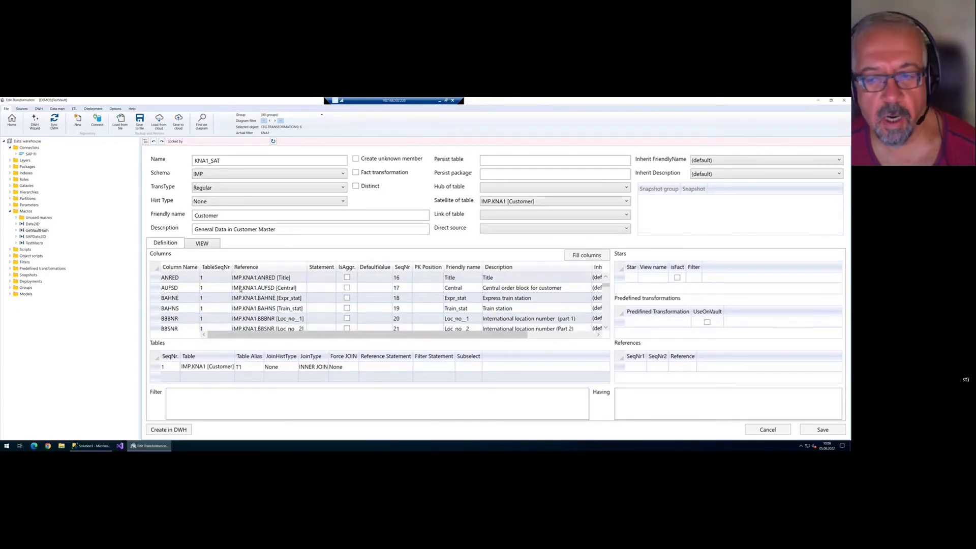
pyautogui.scroll(-20, 241, 289)
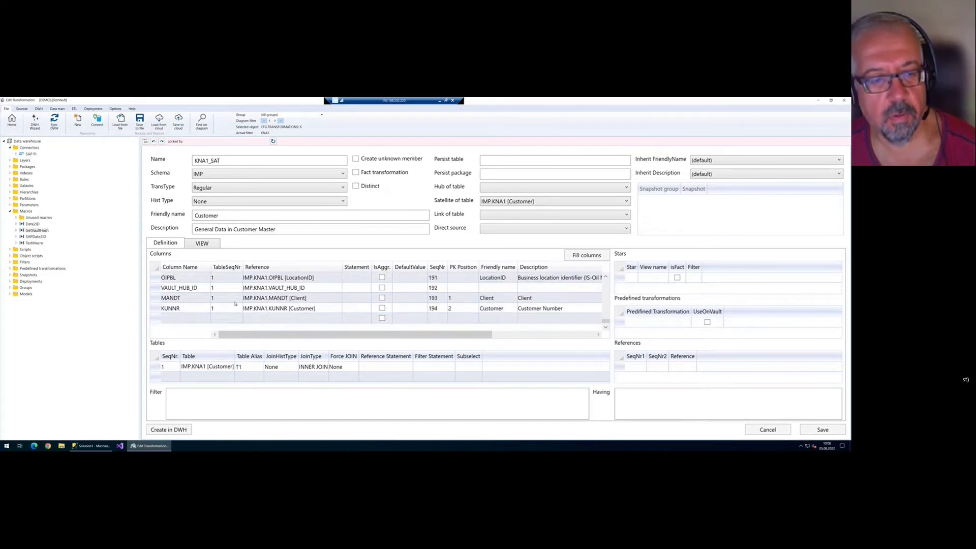
pyautogui.click(158, 289)
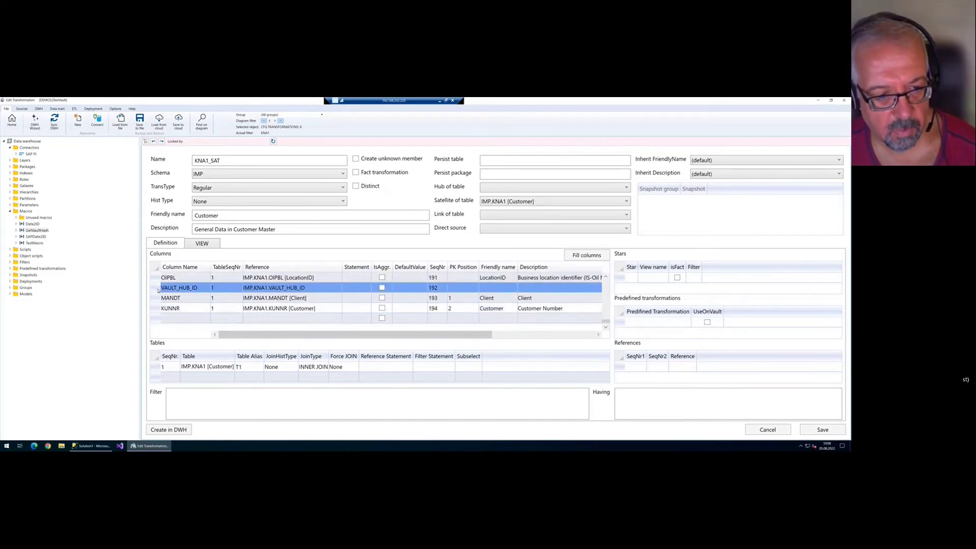
pyautogui.click(7, 122)
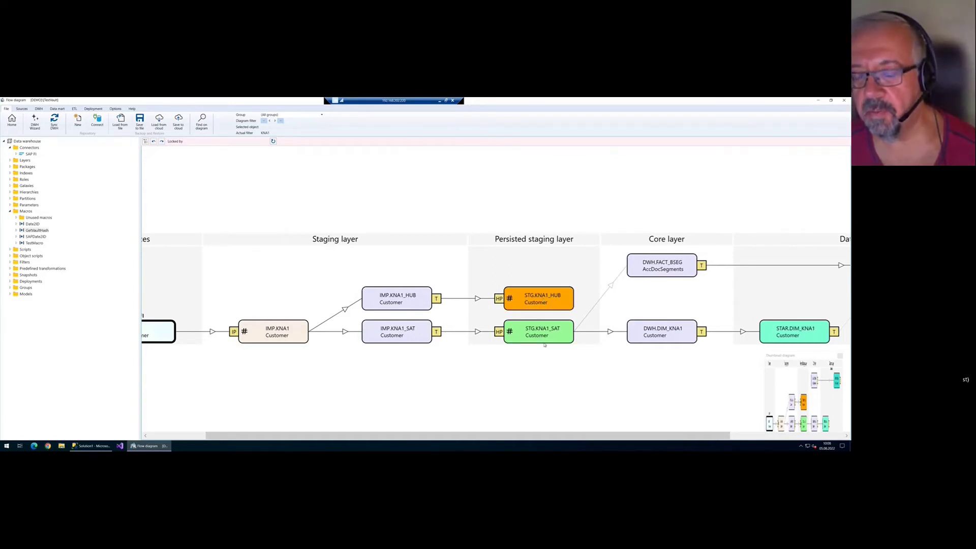
# - Compare the STG.KNA1_HUB and STG.KNA1_SAT tables in the persisted staging layer
pyautogui.click(542, 340)
pyautogui.click(539, 304)
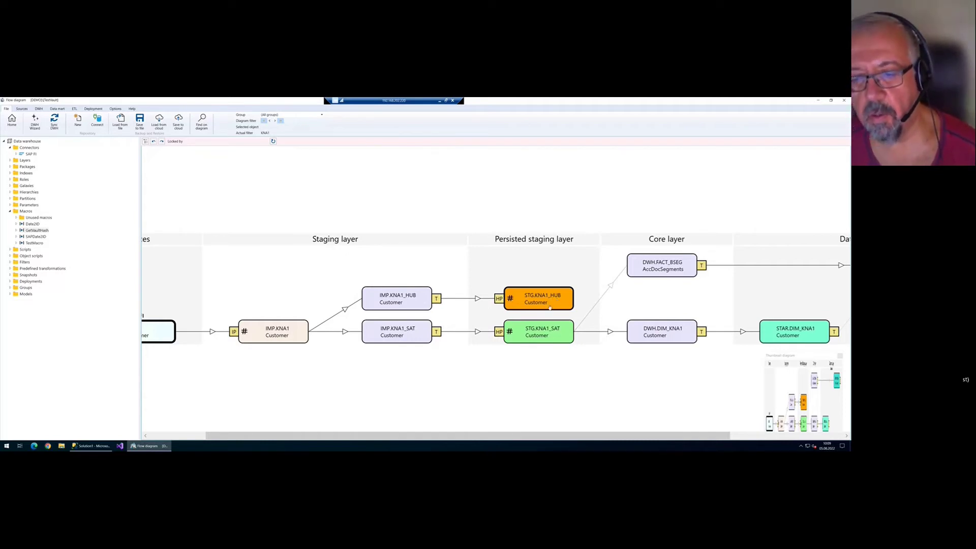
pyautogui.click(535, 329)
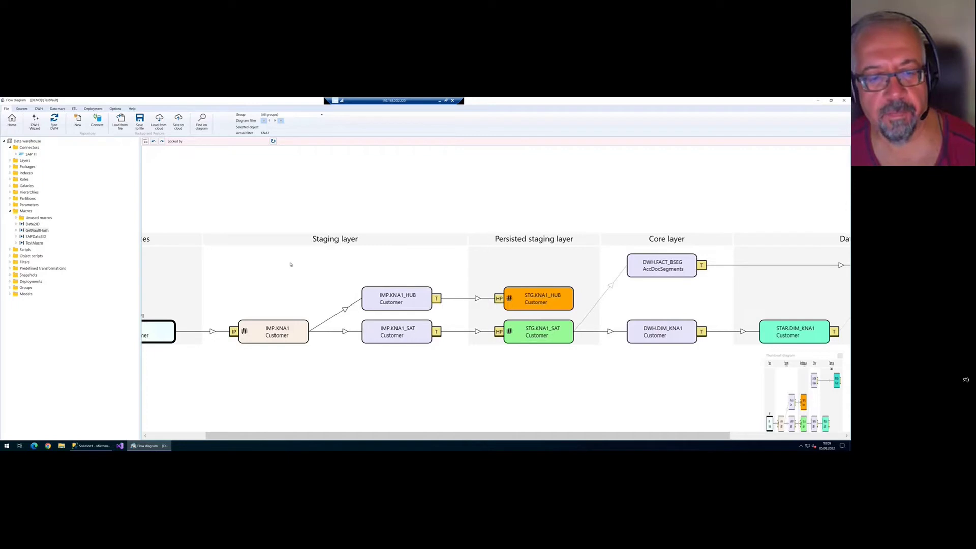
# - Replace the KNA1 filter on the flow diagram with a filter on the BSEG source table and view its staging objects
pyautogui.rightClick(255, 276)
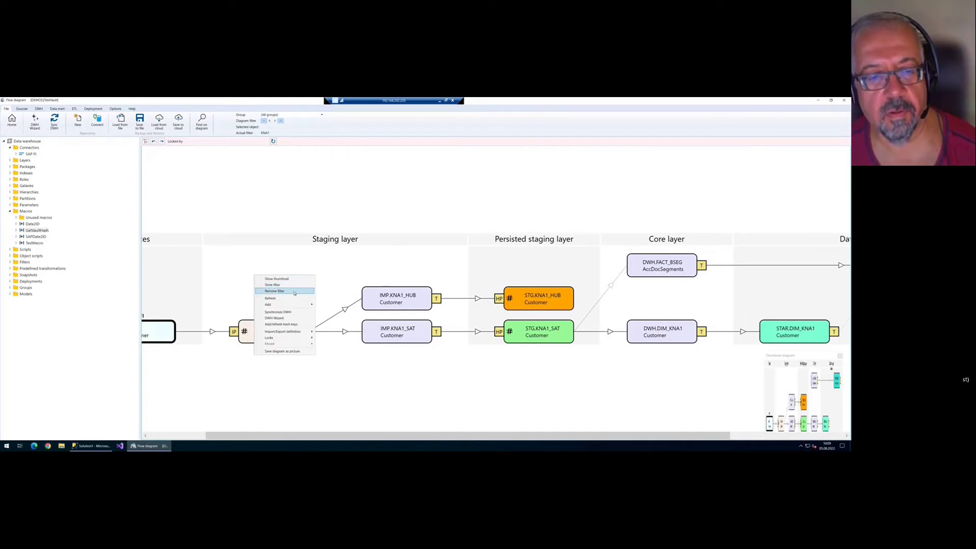
pyautogui.click(313, 290)
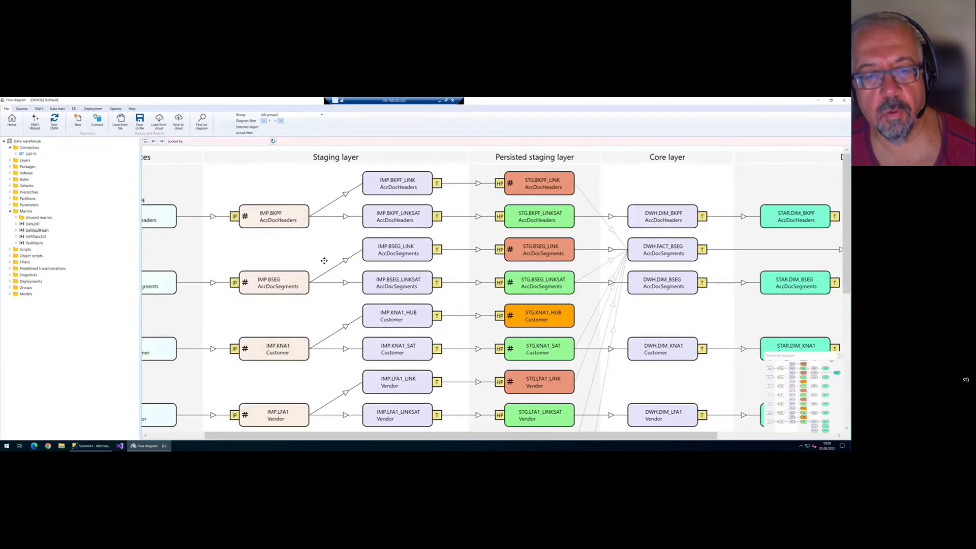
pyautogui.click(372, 288)
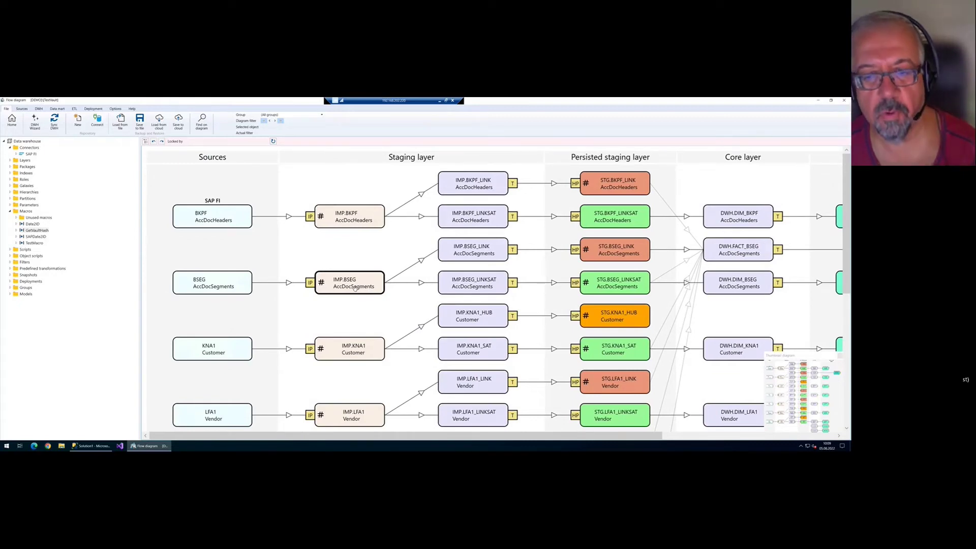
pyautogui.click(230, 288)
pyautogui.rightClick(229, 288)
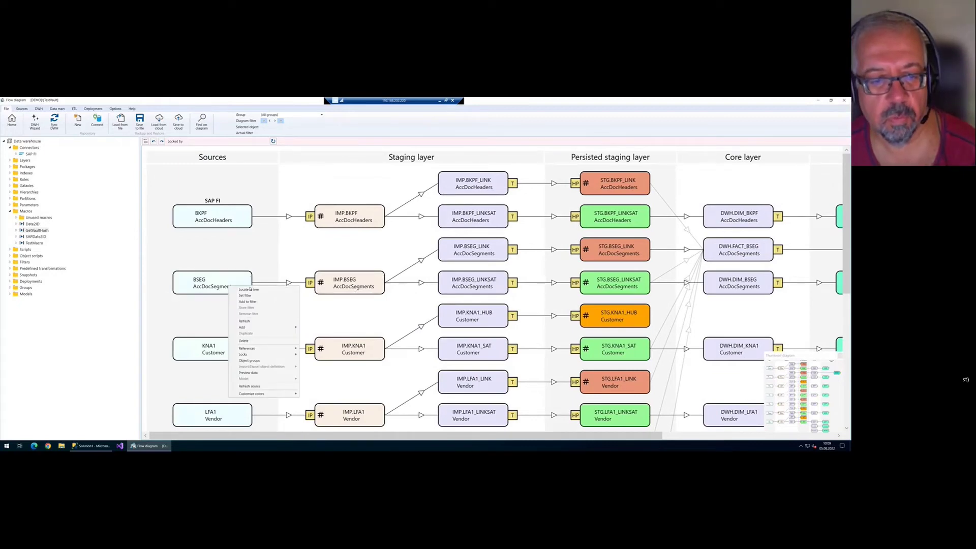
pyautogui.click(261, 302)
pyautogui.hscroll(5, 512, 331)
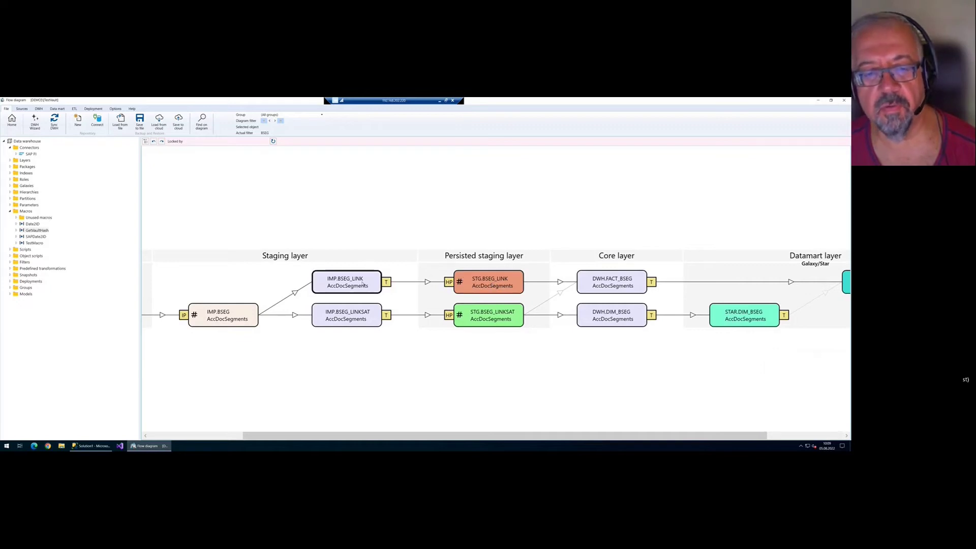
# - Open the IMP.BSEG_LINK transformation and examine its VAULT_HUB_ID columns from VAULT_HUB_ID_BKPF down to VAULT_HUB_ID_T001
pyautogui.doubleClick(378, 284)
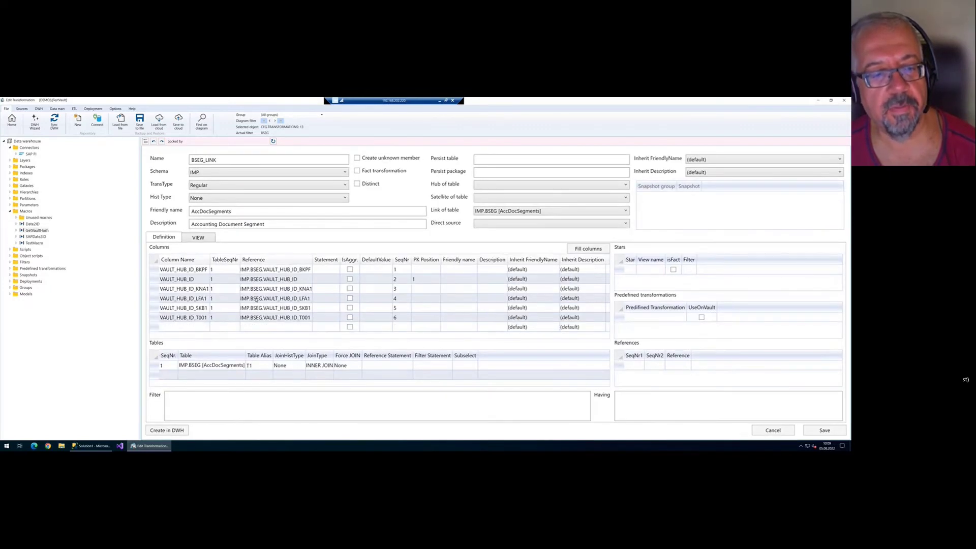
pyautogui.click(155, 276)
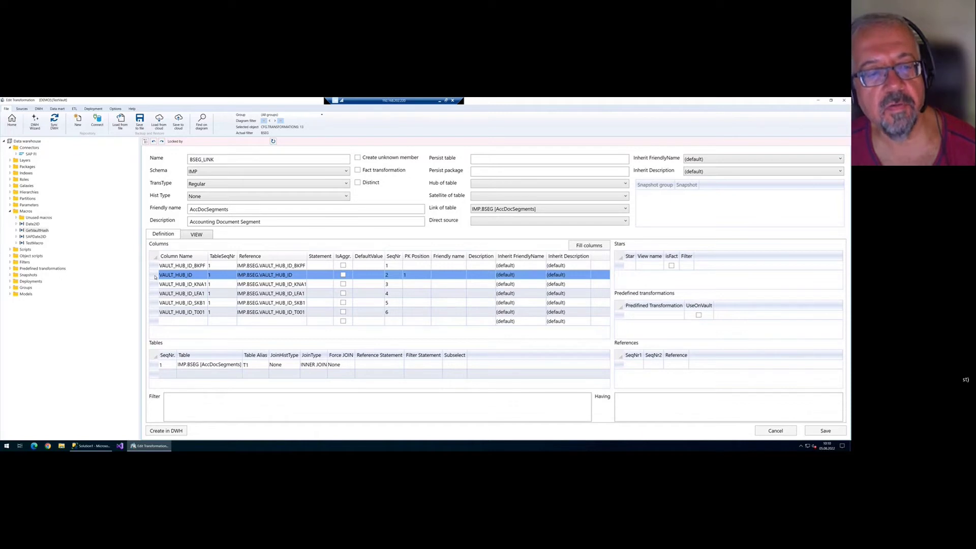
pyautogui.click(178, 266)
pyautogui.press('Down')
pyautogui.press('Down')
pyautogui.press('Down')
pyautogui.press('Down')
pyautogui.press('Down')
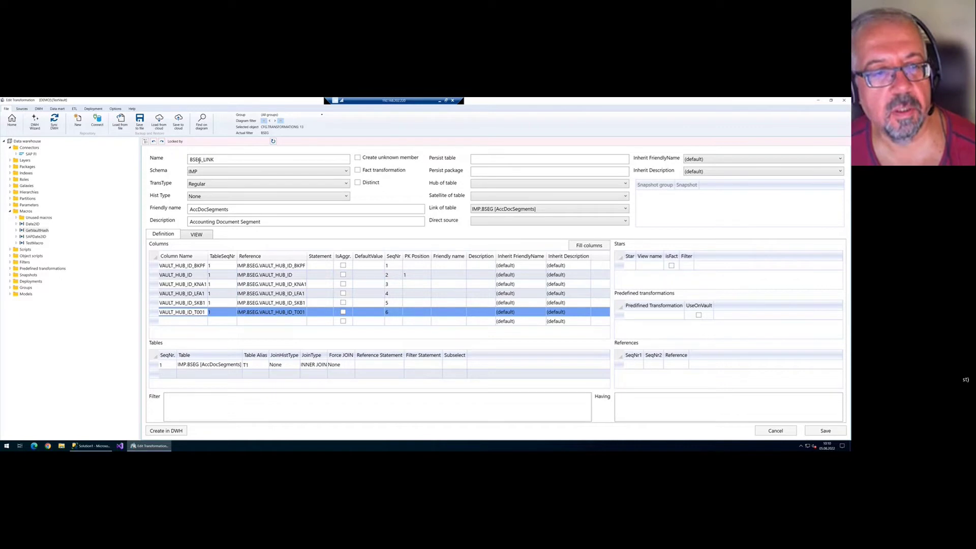
# - Examine the selected columns and source table in BSEG_LINK's CREATE VIEW statement, and return to the flow diagram
pyautogui.click(198, 235)
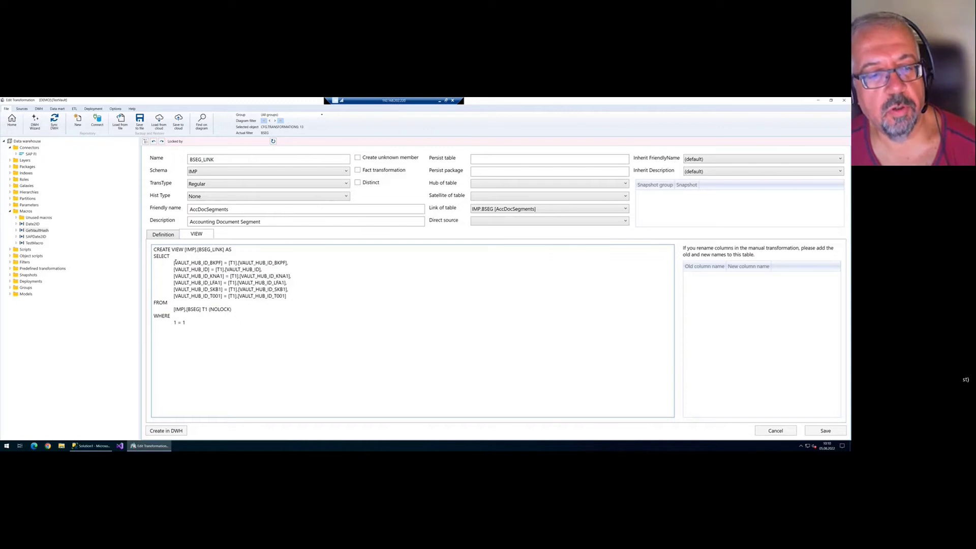
pyautogui.moveTo(286, 296); pyautogui.dragTo(154, 266)
pyautogui.moveTo(201, 309); pyautogui.dragTo(176, 306)
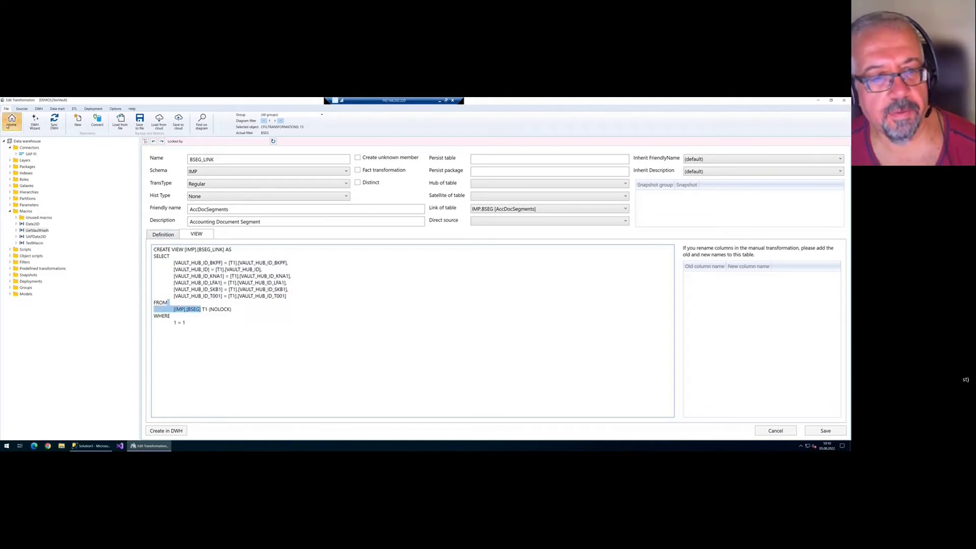
pyautogui.click(12, 121)
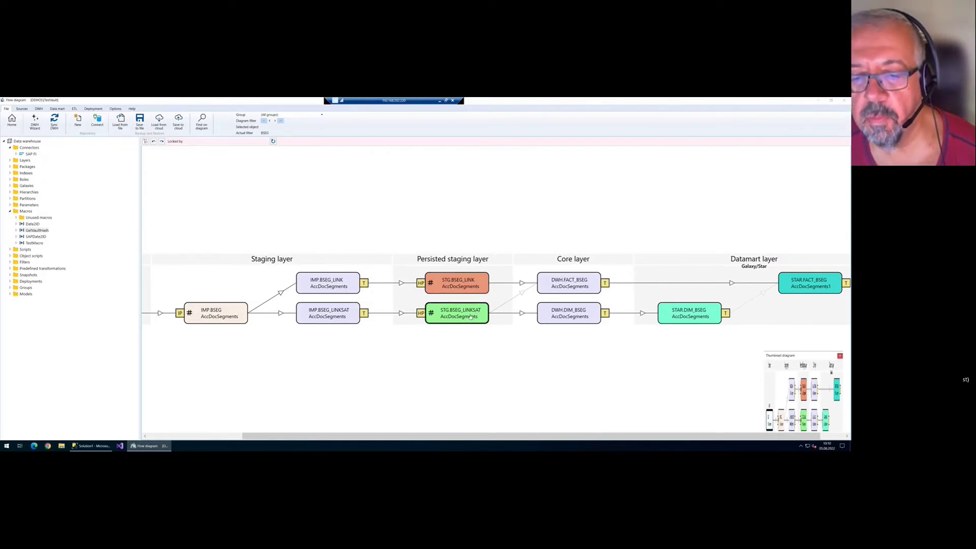
# - Open the IMP.BSEG_LINKSAT transformation, examine its columns down to VAULT_HUB_ID, and return to the flow diagram
pyautogui.doubleClick(336, 319)
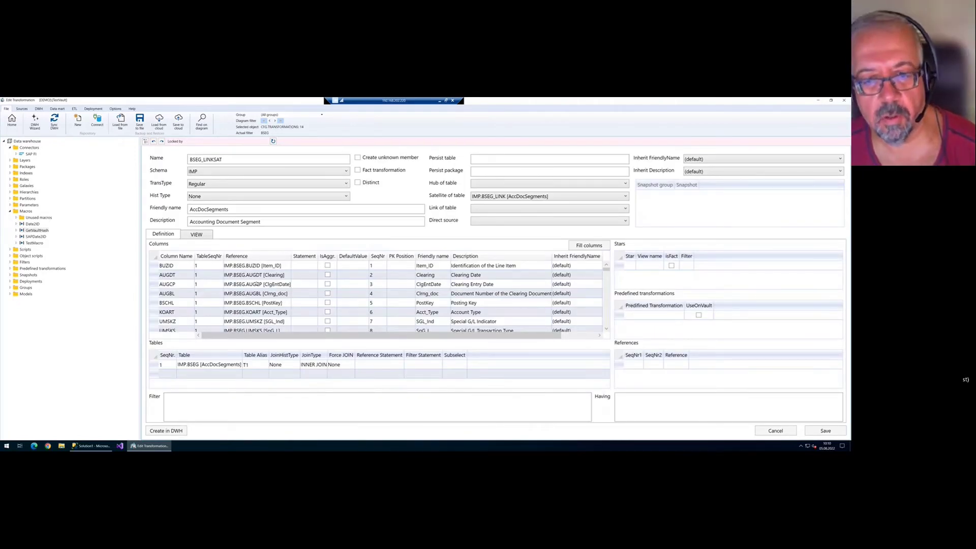
pyautogui.scroll(-20, 257, 284)
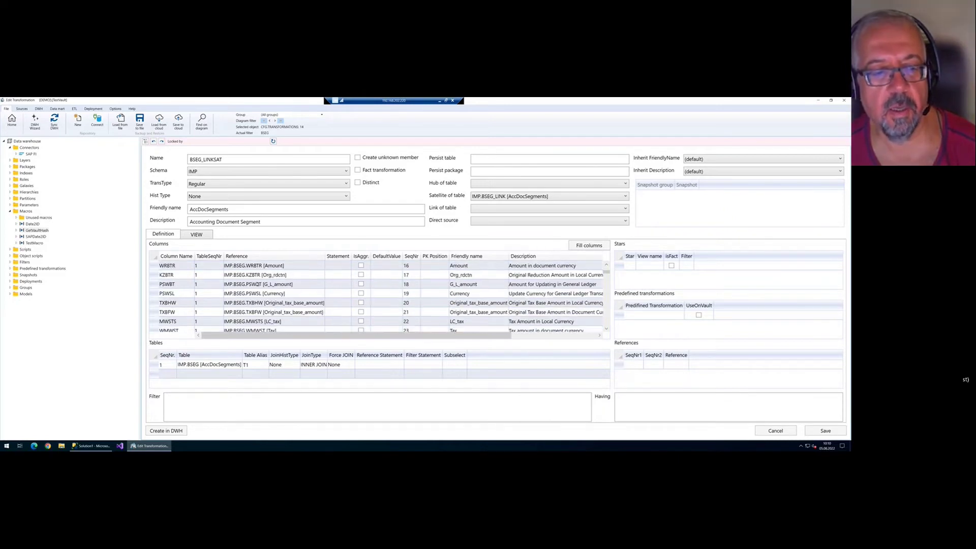
pyautogui.scroll(-13, 257, 284)
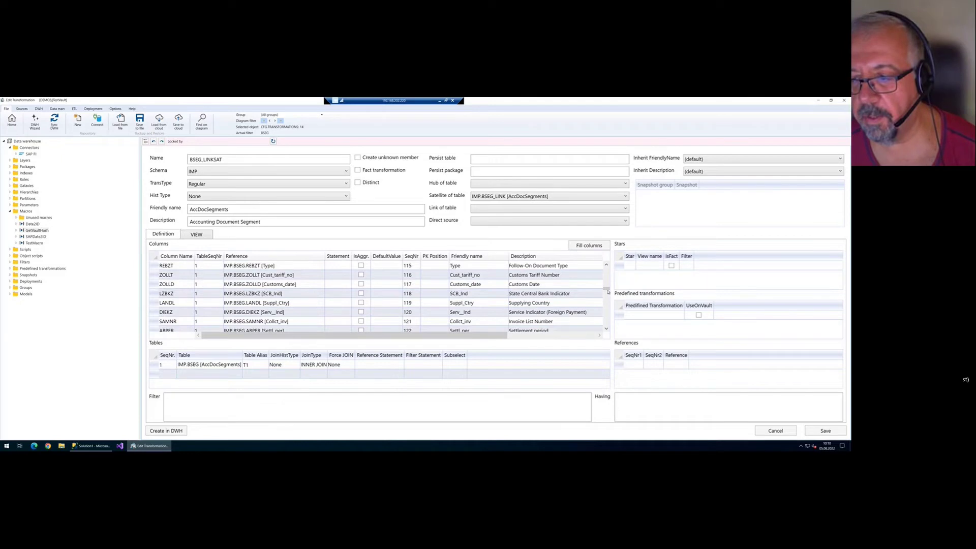
pyautogui.moveTo(606, 287); pyautogui.dragTo(607, 328)
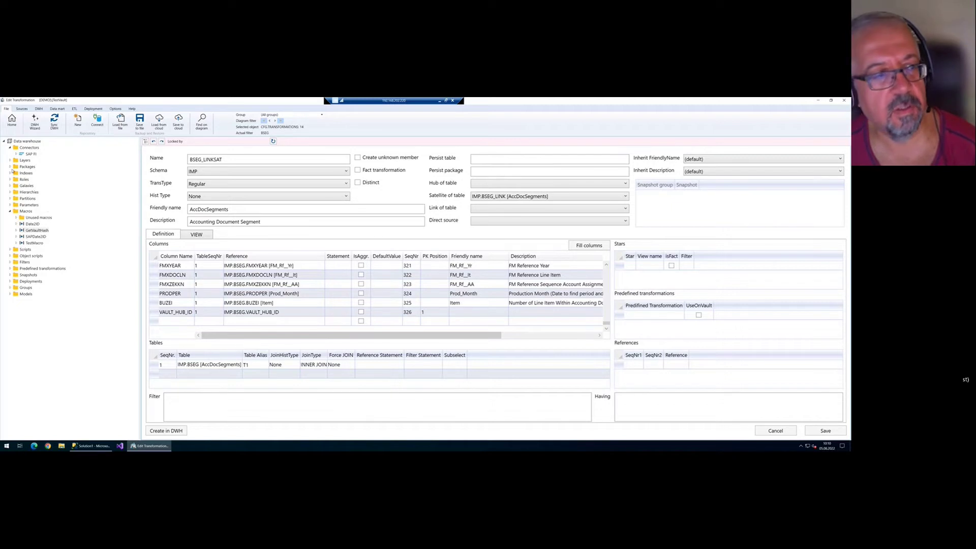
pyautogui.click(12, 121)
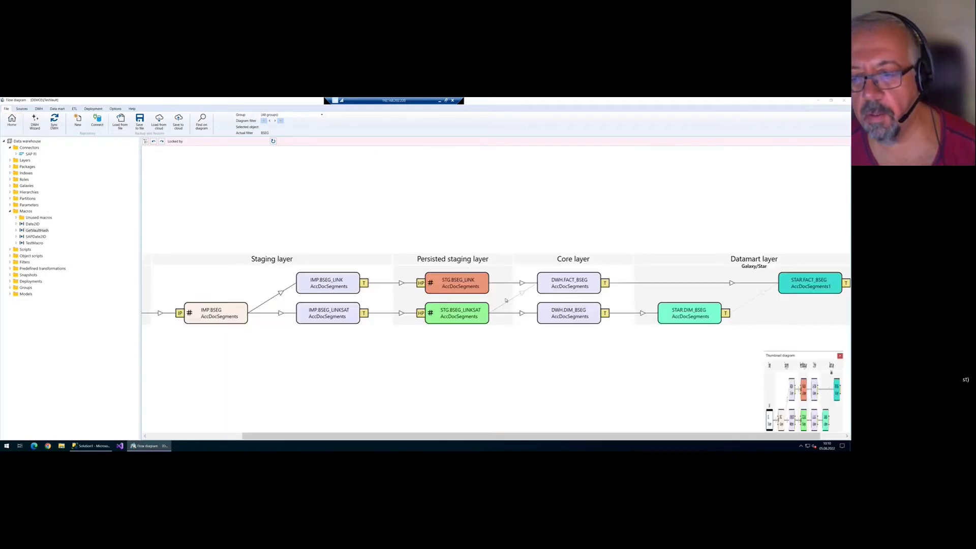
# - Remove the BSEG filter and examine the complete flow from the staging layer through the core layer to the datamart layer
pyautogui.rightClick(505, 300)
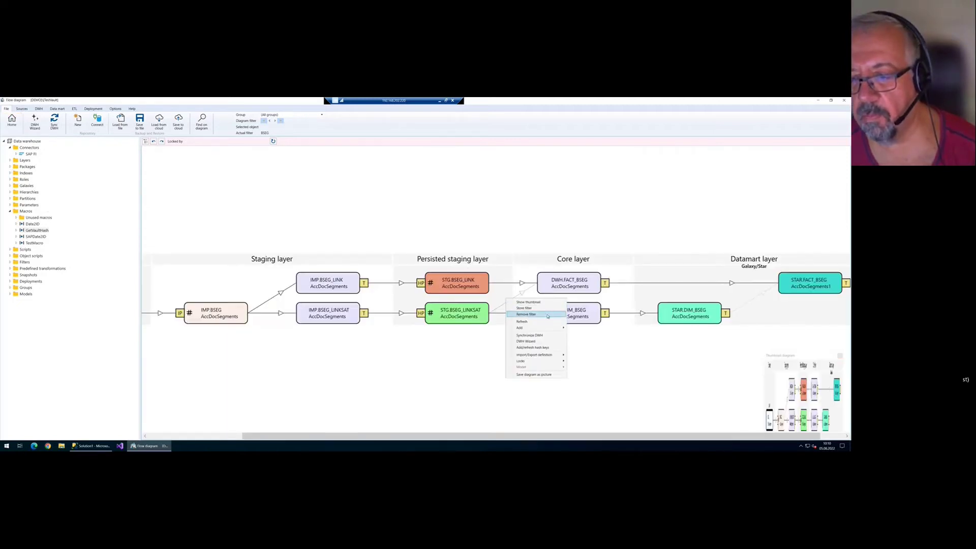
pyautogui.click(548, 315)
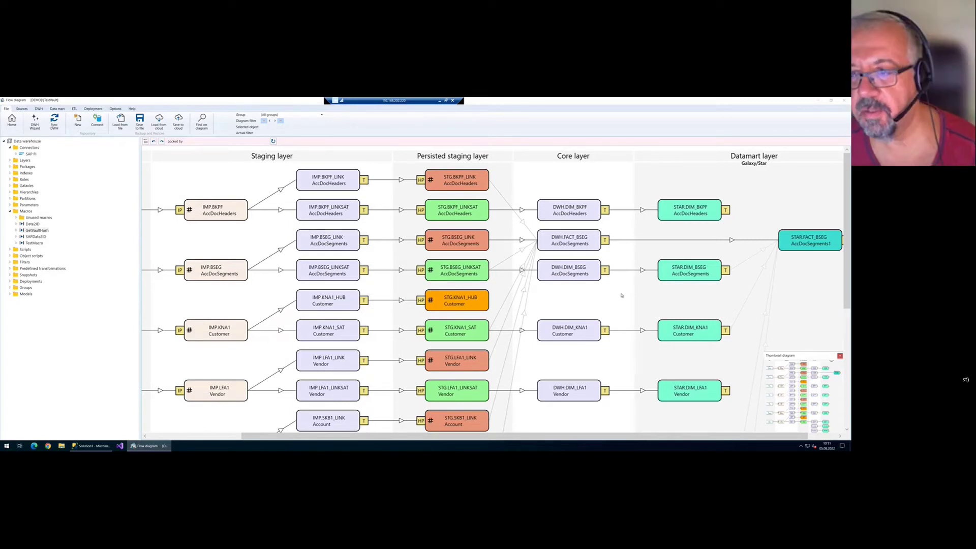
pyautogui.scroll(-1, 516, 276)
pyautogui.hscroll(2, 516, 276)
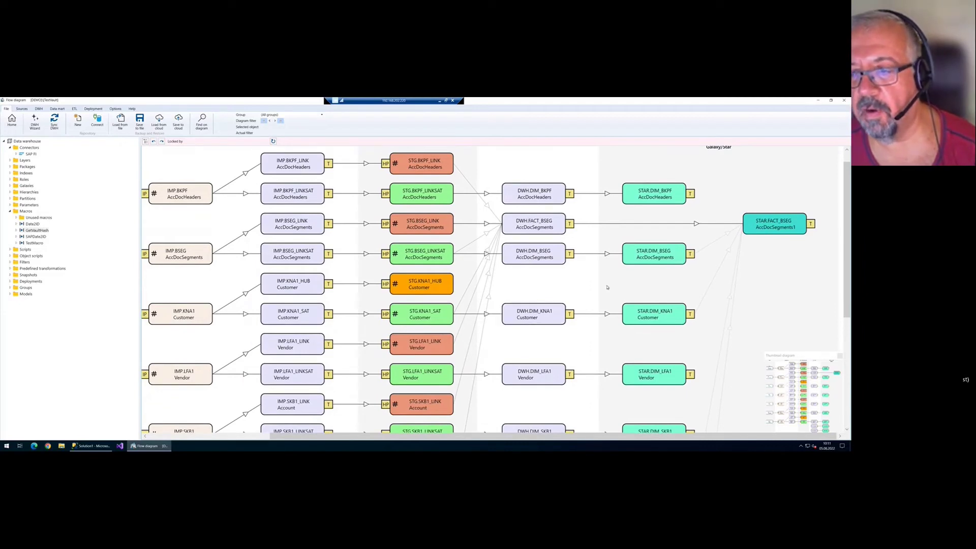
pyautogui.scroll(1, 579, 290)
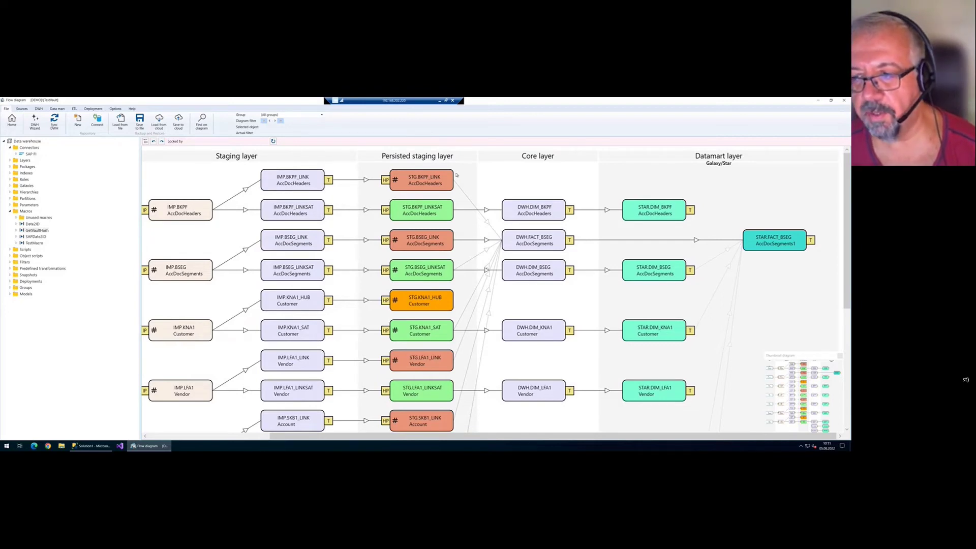
pyautogui.scroll(-1, 618, 283)
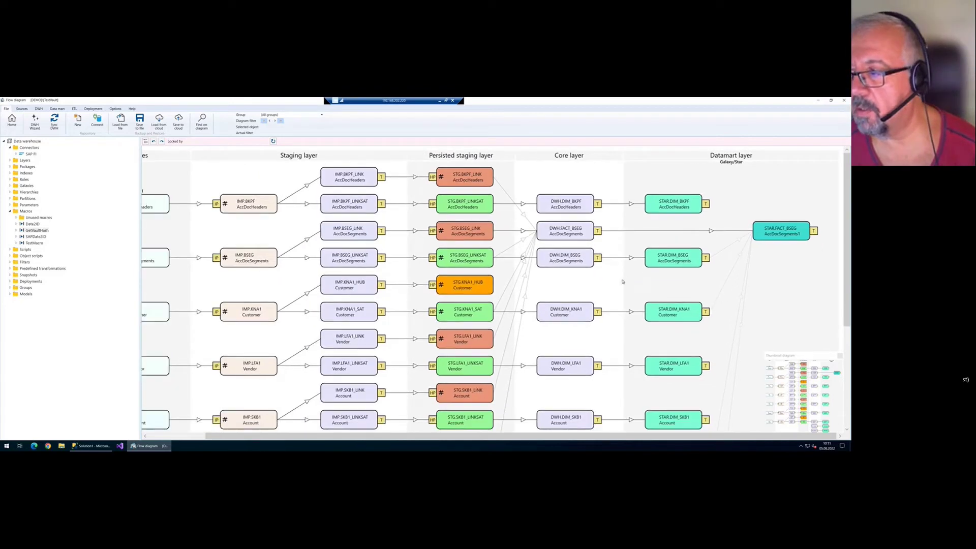
pyautogui.scroll(-5, 704, 240)
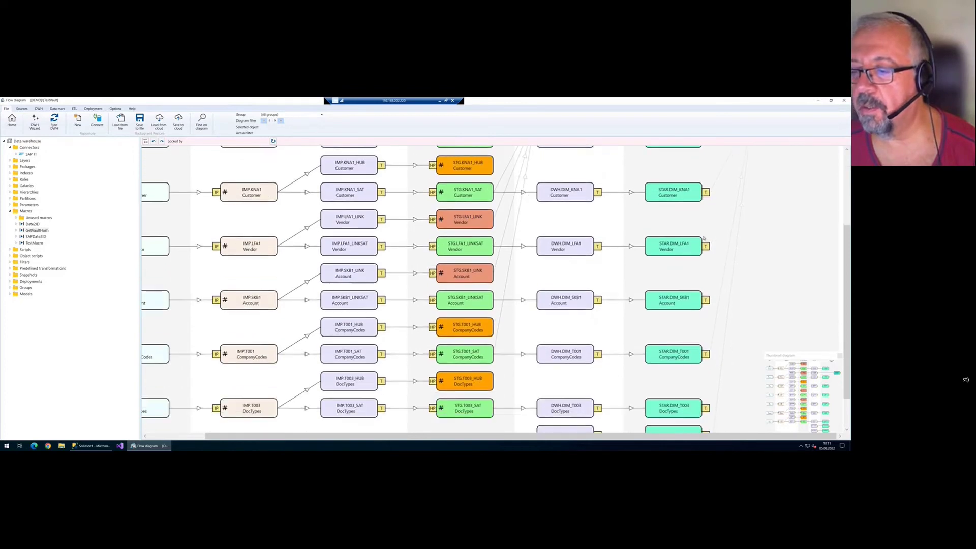
pyautogui.scroll(3, 704, 242)
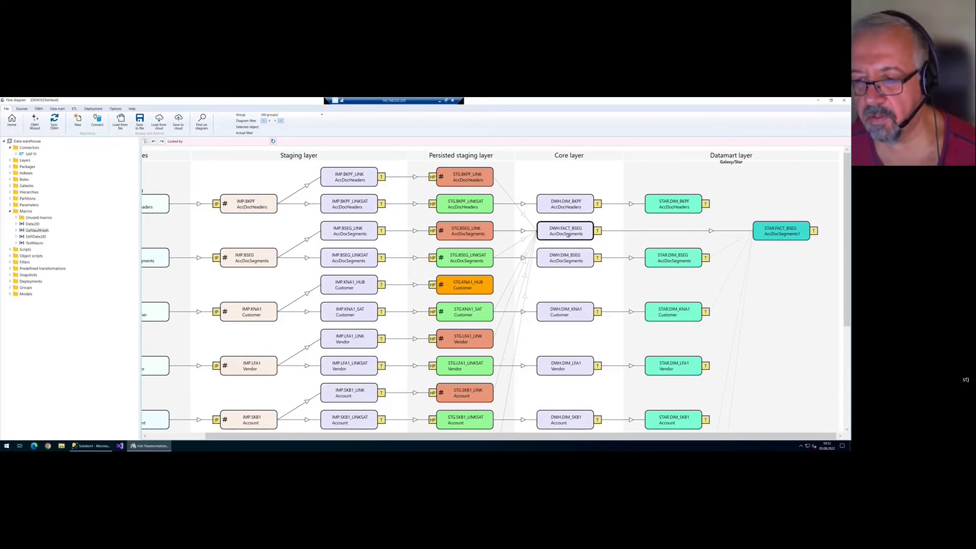
# - Open the DWH.FACT_BSEG transformation, enlarge its tables grid, and examine the foreign key columns and joined tables
pyautogui.doubleClick(568, 233)
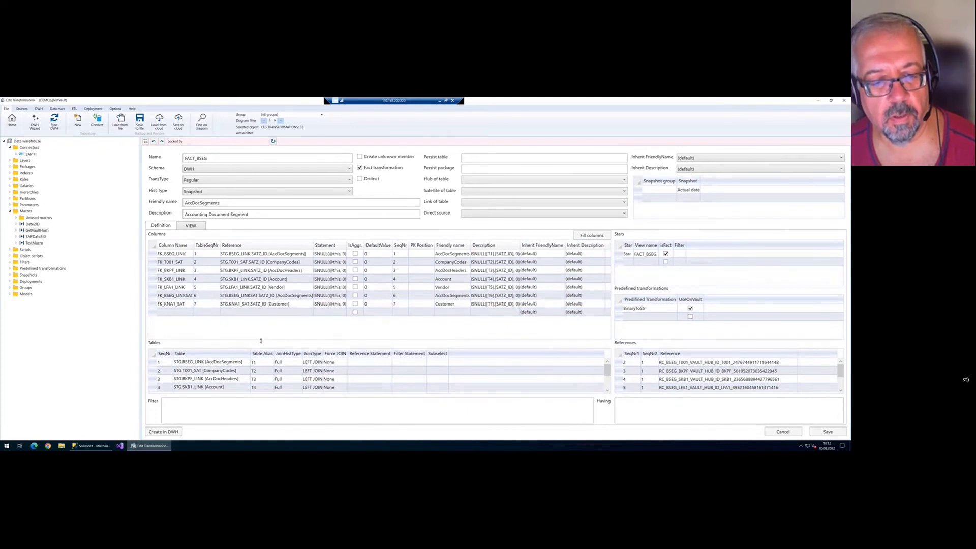
pyautogui.moveTo(260, 340); pyautogui.dragTo(260, 319)
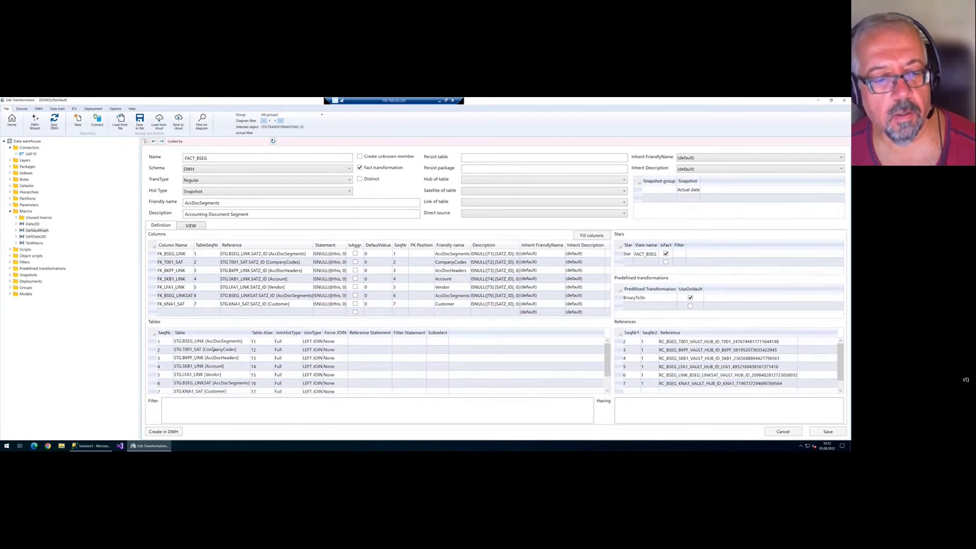
pyautogui.scroll(1, 214, 349)
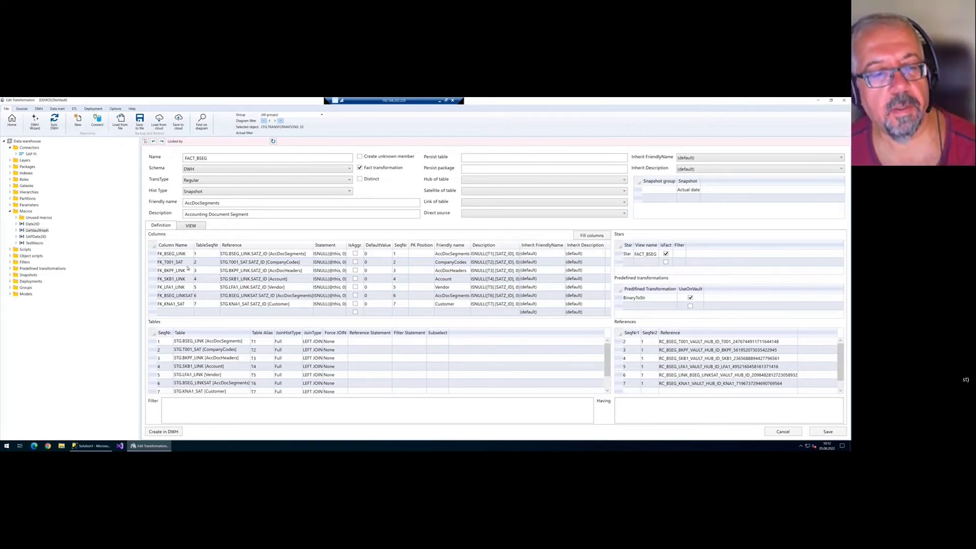
# - Examine FACT_BSEG's CREATE VIEW statement, focusing on the VAULT_HUB_ID join conditions for T001_SAT and BKPF_LINK
pyautogui.click(191, 226)
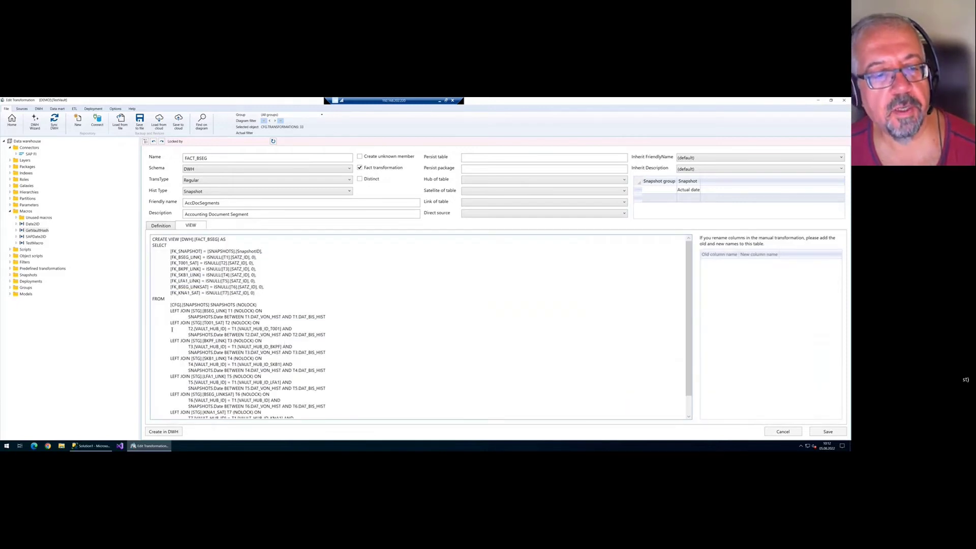
pyautogui.keyDown('ctrl'); pyautogui.scroll(1, 170, 344); pyautogui.keyUp('ctrl')
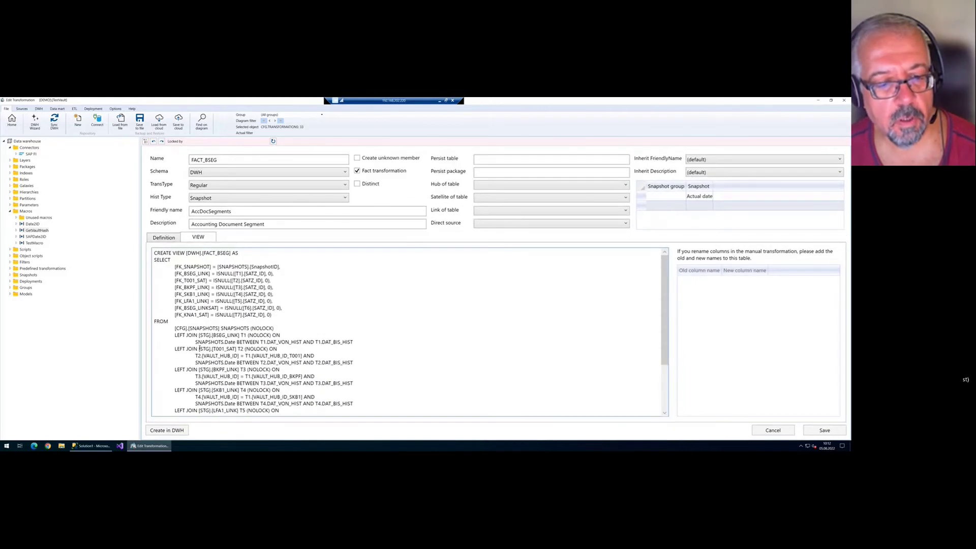
pyautogui.scroll(-3, 203, 331)
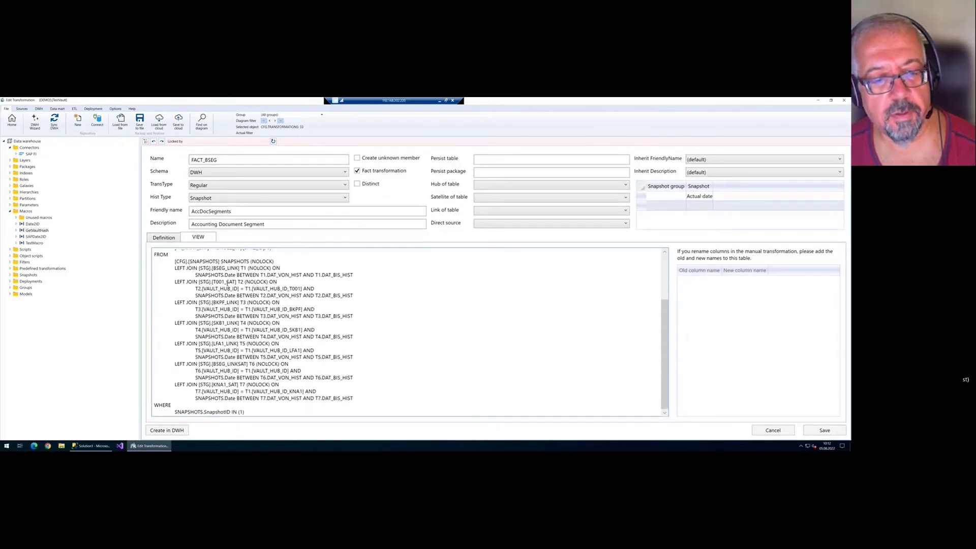
pyautogui.moveTo(195, 288); pyautogui.dragTo(301, 310)
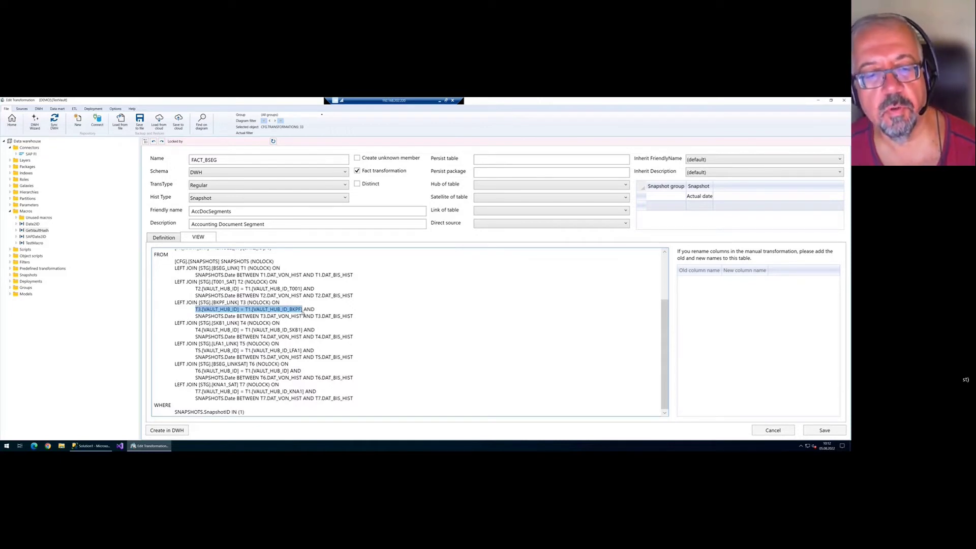
pyautogui.scroll(3, 367, 336)
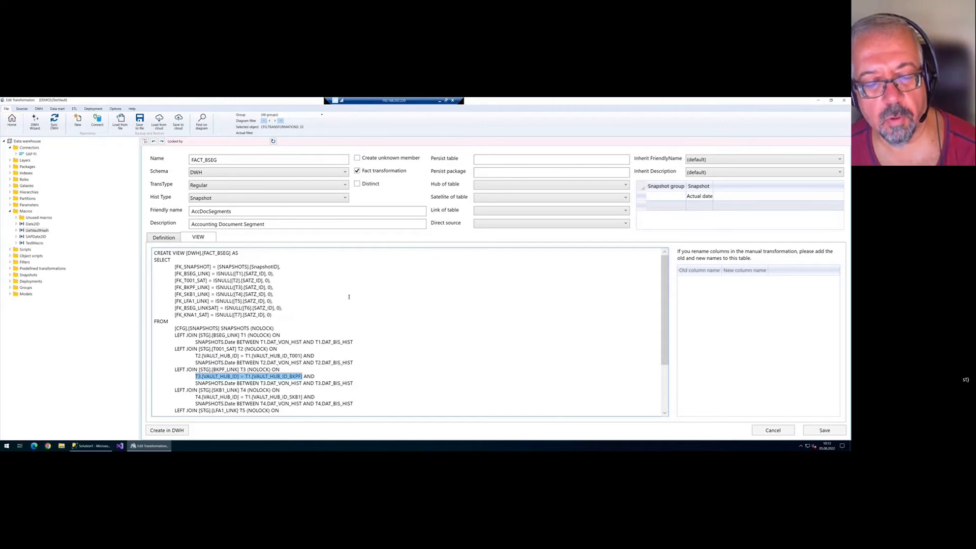
# - Examine how FACT_BSEG's view joins CFG.SNAPSHOTS to STG.BSEG_LINK through the DAT_VON_HIST and DAT_BIS_HIST date condition
pyautogui.scroll(-2, 263, 311)
pyautogui.moveTo(250, 288); pyautogui.dragTo(175, 287)
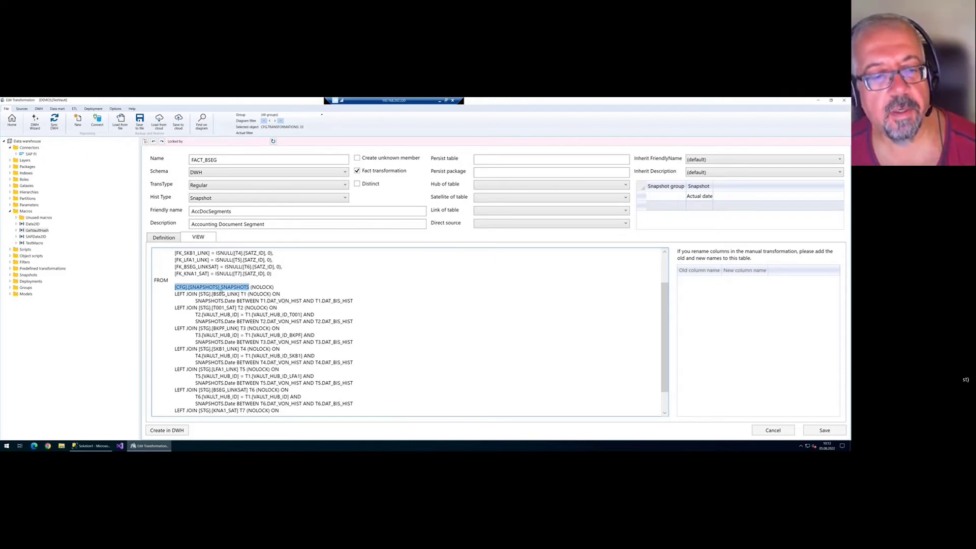
pyautogui.moveTo(206, 294); pyautogui.dragTo(237, 295)
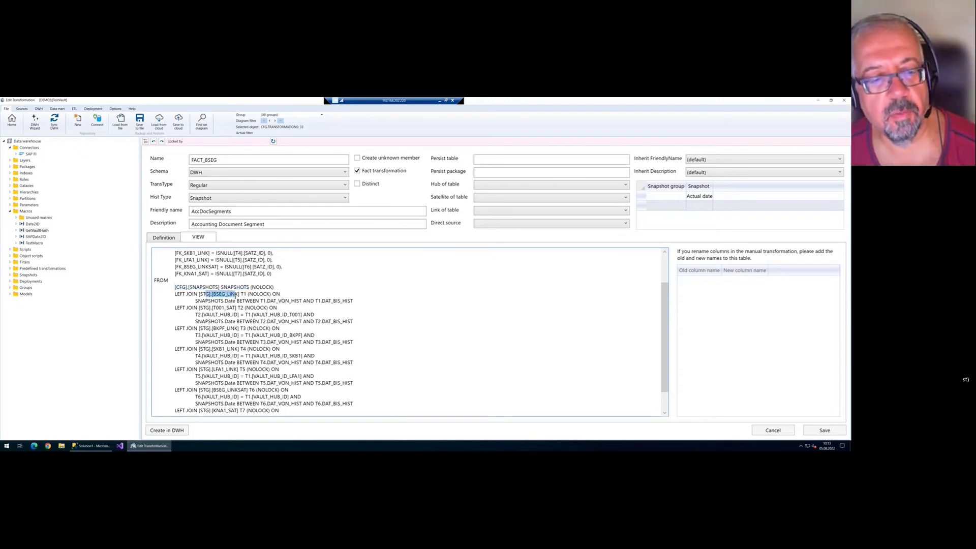
pyautogui.click(210, 306)
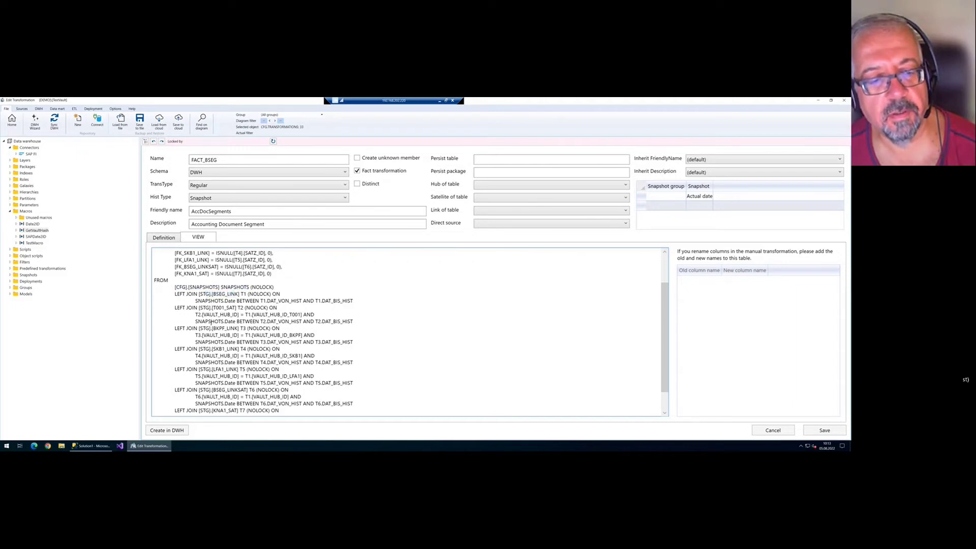
pyautogui.moveTo(194, 302); pyautogui.dragTo(361, 302)
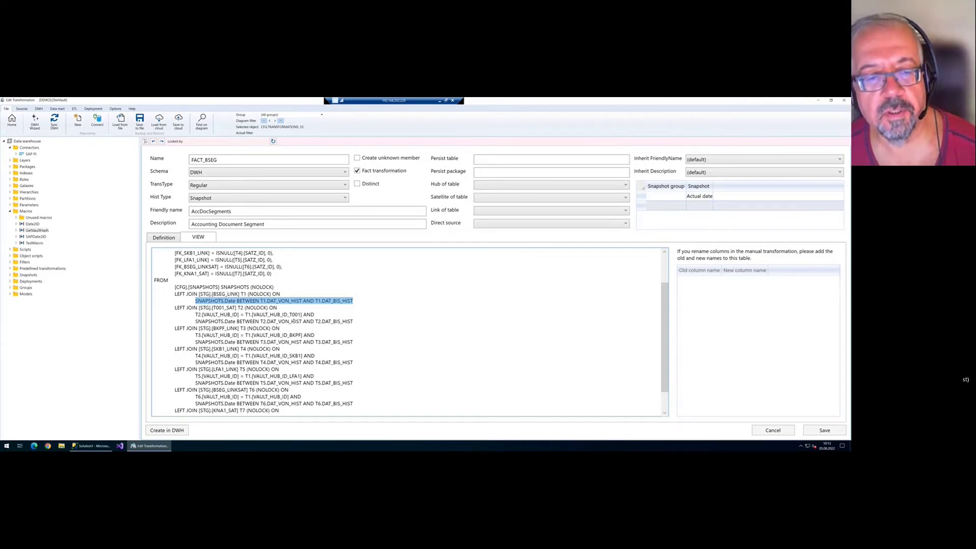
# - Examine FACT_BSEG's selected columns, its CFG.SNAPSHOTS source, the snapshot date condition on T1 and the VAULT_HUB_ID condition joining T001_SAT
pyautogui.moveTo(198, 301); pyautogui.dragTo(304, 301)
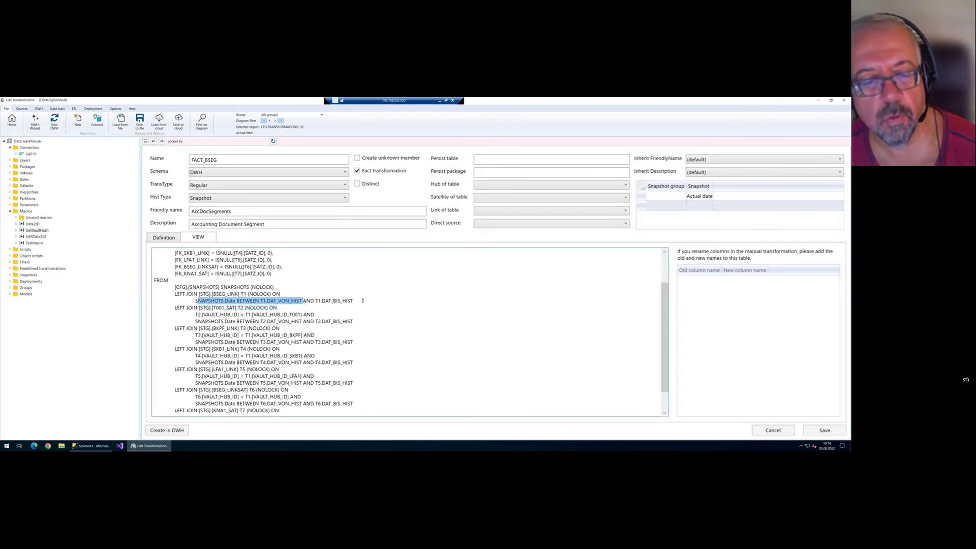
pyautogui.moveTo(361, 302); pyautogui.dragTo(194, 300)
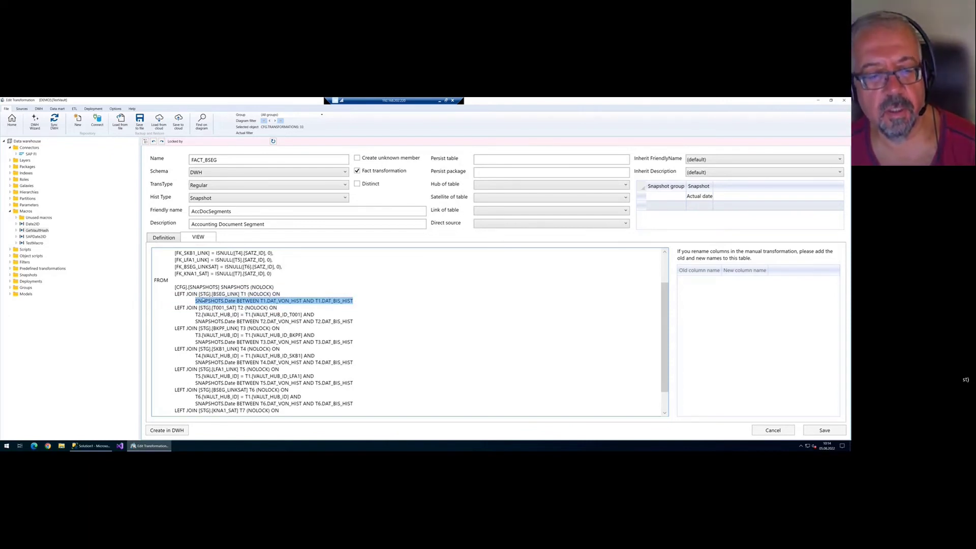
pyautogui.moveTo(249, 287); pyautogui.dragTo(176, 288)
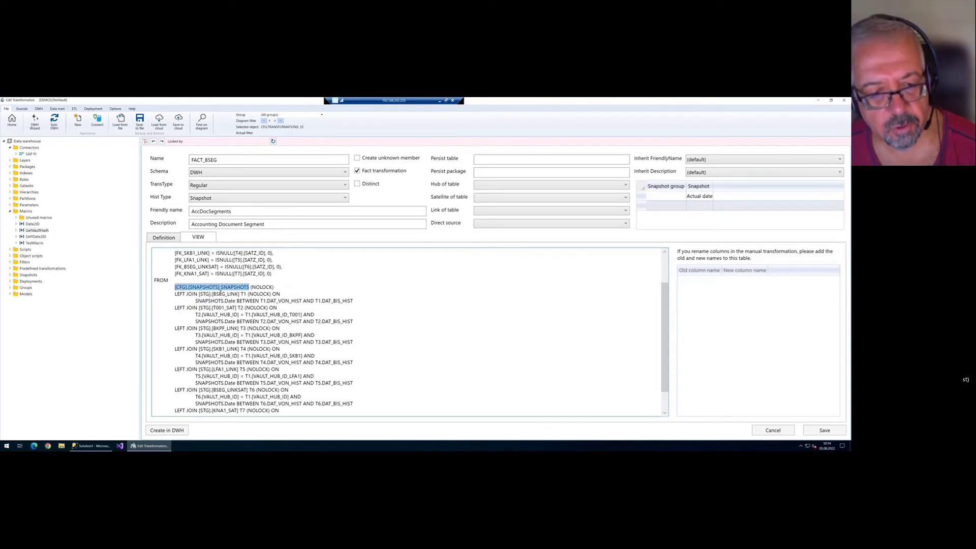
pyautogui.click(224, 291)
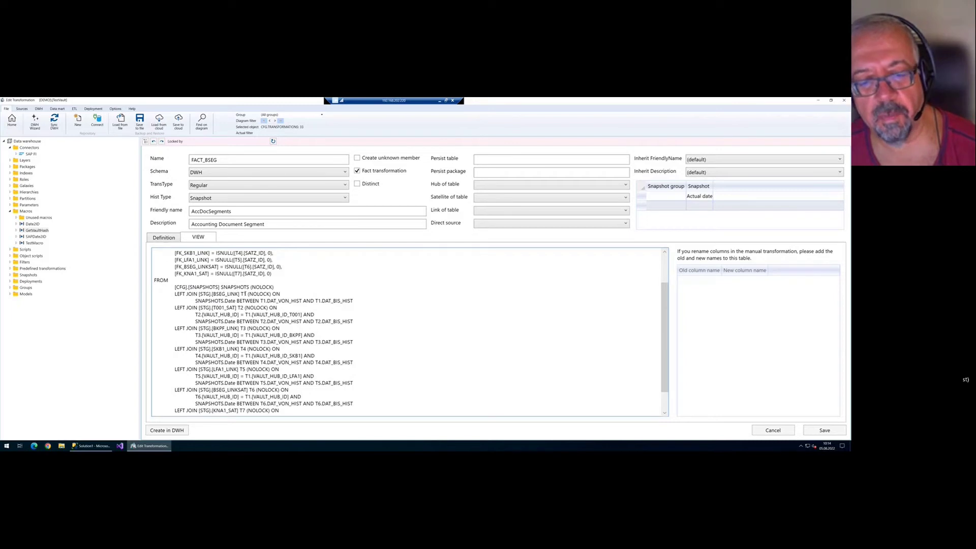
pyautogui.moveTo(195, 315); pyautogui.dragTo(324, 318)
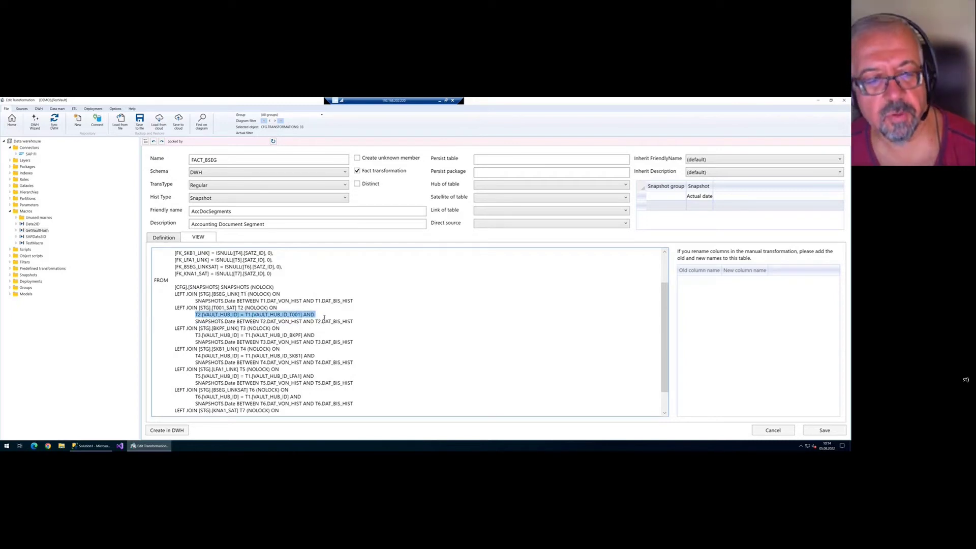
pyautogui.moveTo(219, 287); pyautogui.dragTo(170, 288)
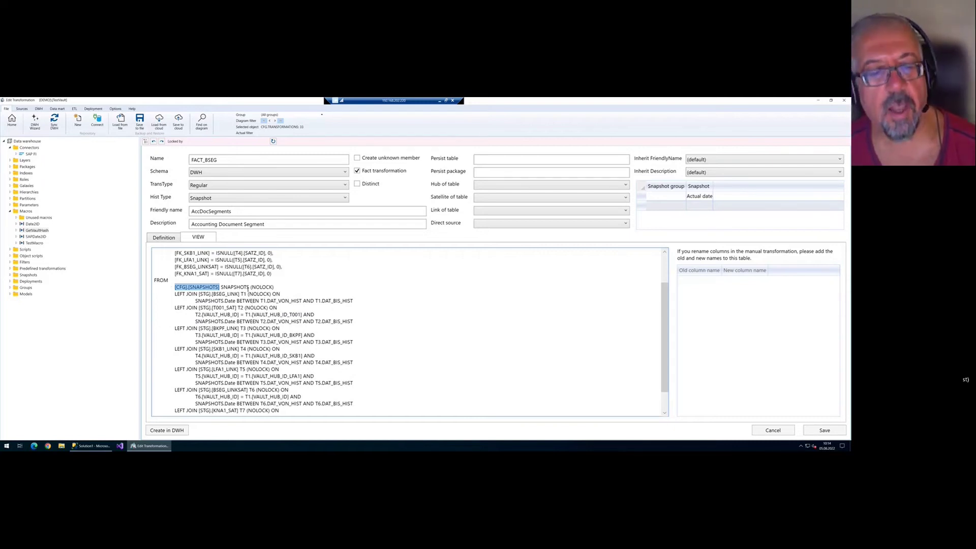
pyautogui.scroll(3, 270, 309)
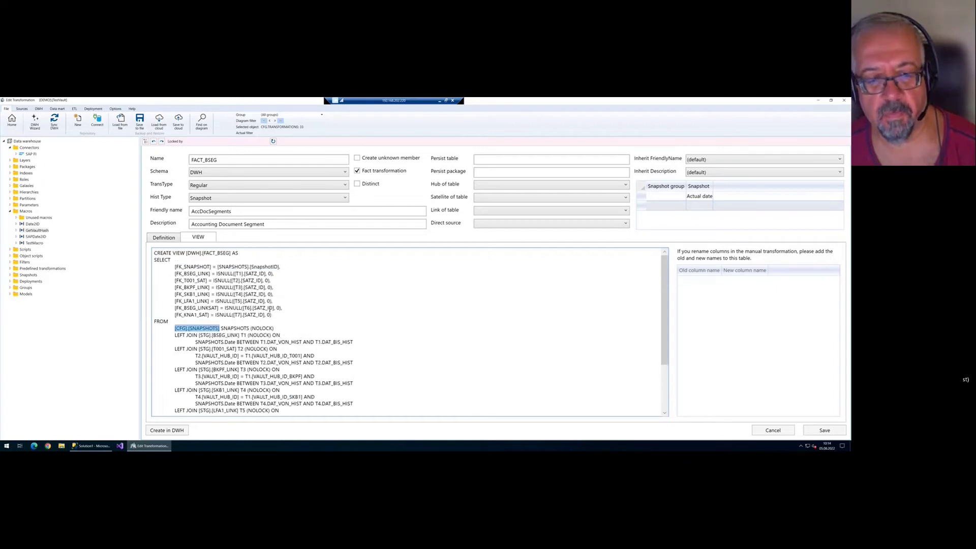
pyautogui.scroll(-3, 246, 288)
pyautogui.scroll(2, 245, 288)
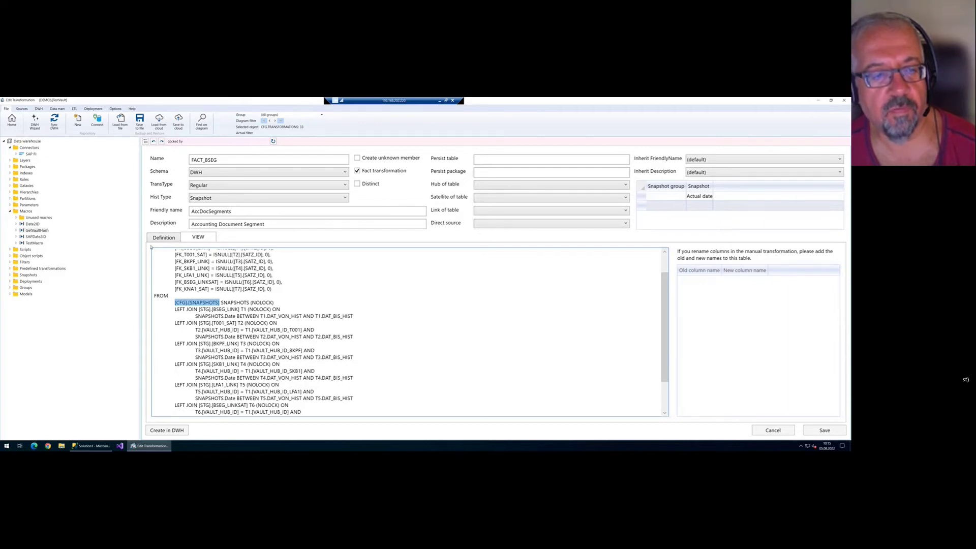
# - Switch back to FACT_BSEG's definition and set its Hist Type to ActualOnly
pyautogui.click(162, 238)
pyautogui.click(259, 199)
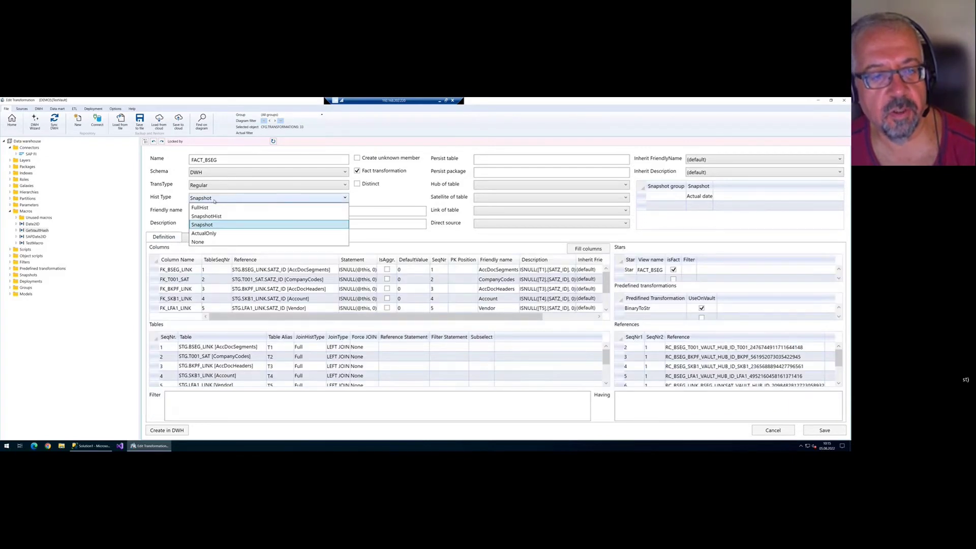
pyautogui.click(218, 229)
pyautogui.click(259, 198)
pyautogui.click(259, 220)
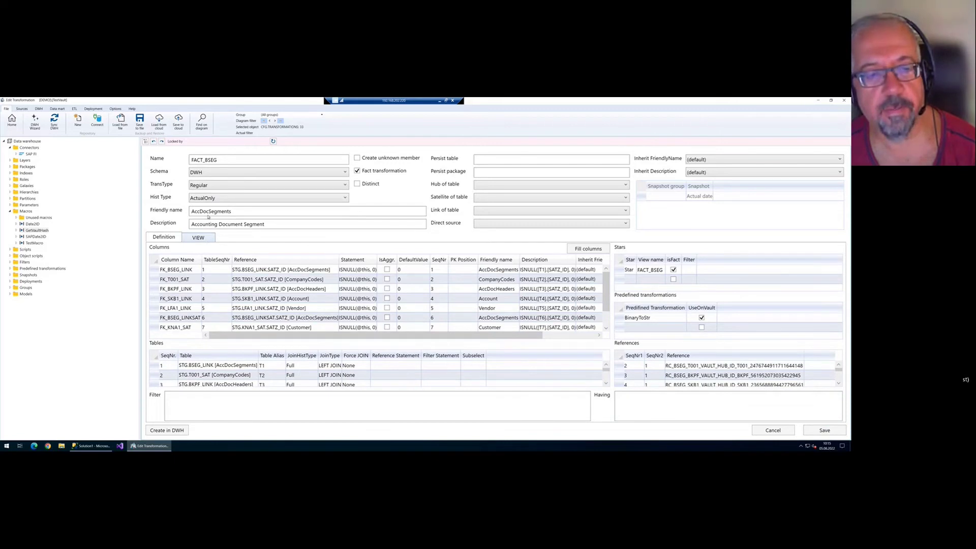
# - Examine the FACT_BSEG view for the ActualOnly Hist Type, focusing on the T001_SAT join condition DAT_BIS_HIST = '99991231'
pyautogui.click(197, 238)
pyautogui.scroll(-2, 247, 316)
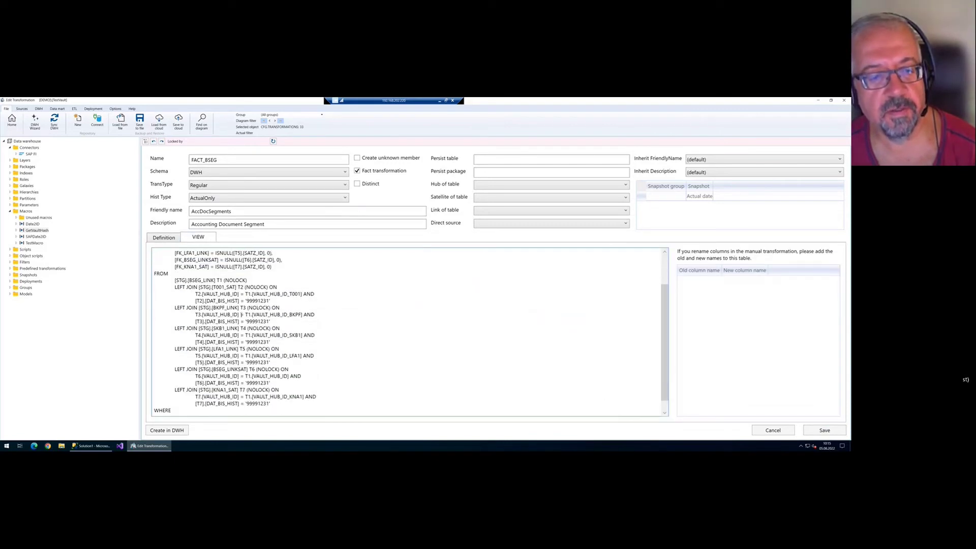
pyautogui.moveTo(195, 294)
pyautogui.mouseDown()
pyautogui.moveTo(305, 296)
pyautogui.moveTo(198, 301)
pyautogui.mouseUp()
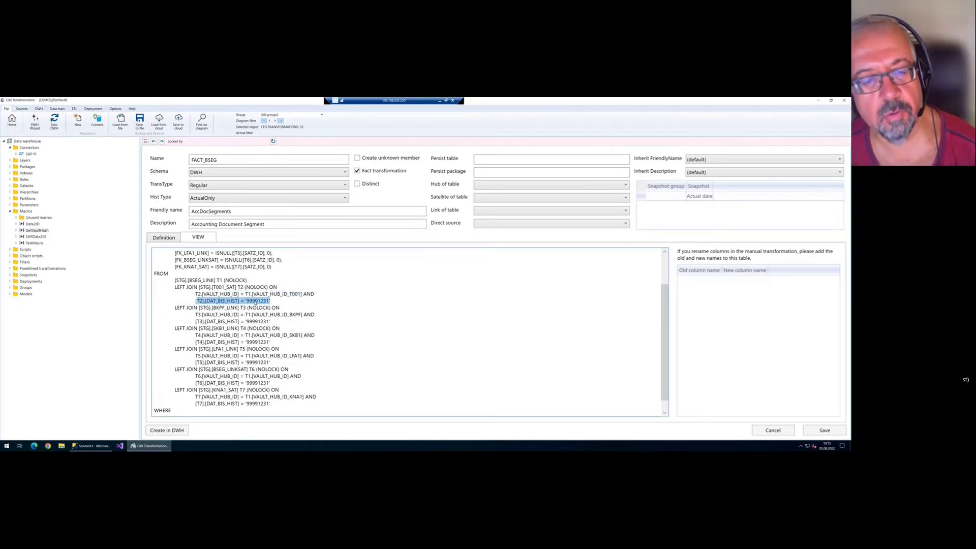
pyautogui.click(263, 302)
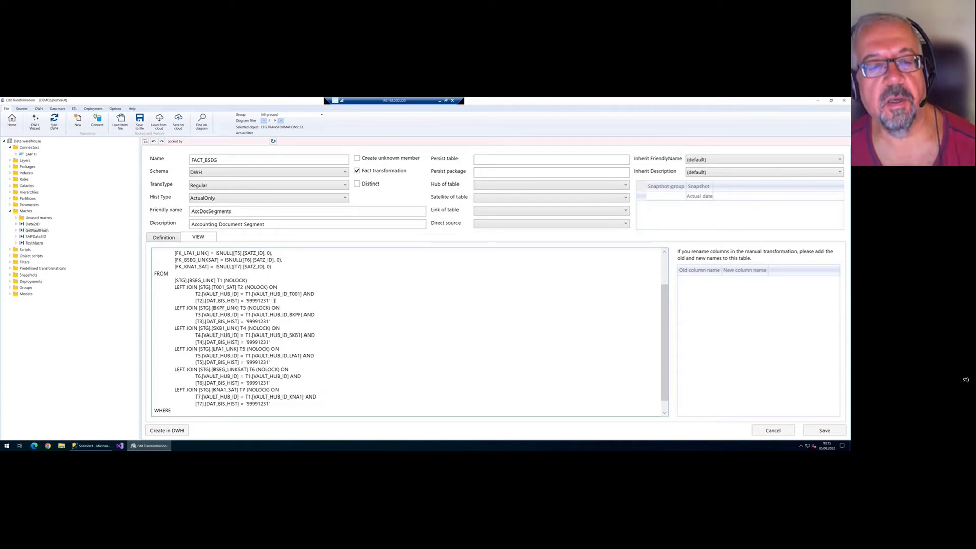
pyautogui.moveTo(274, 300); pyautogui.dragTo(239, 300)
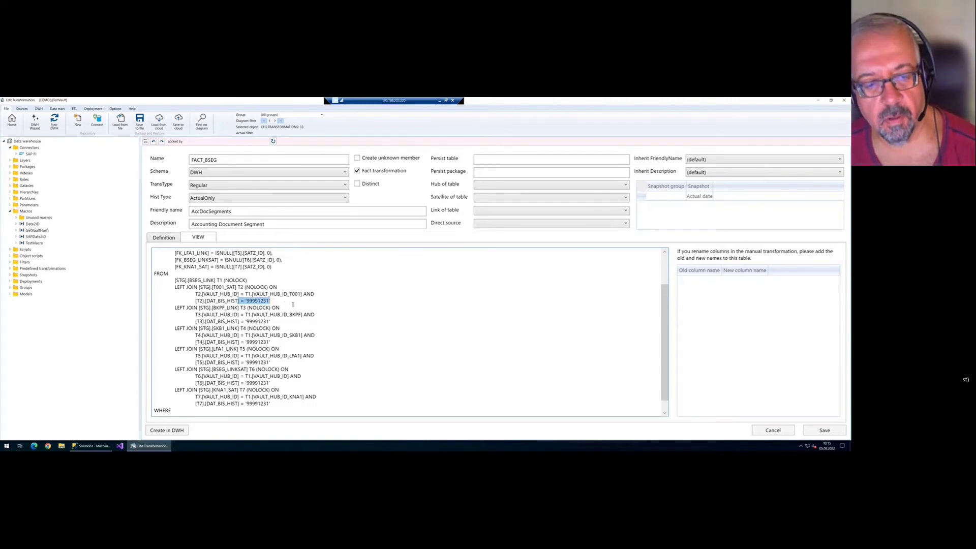
pyautogui.click(296, 305)
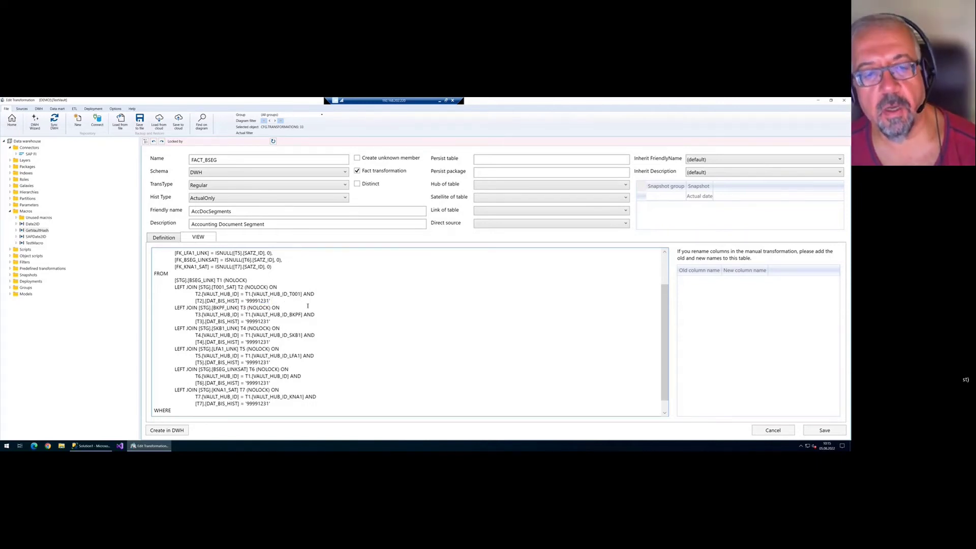
pyautogui.scroll(2, 307, 306)
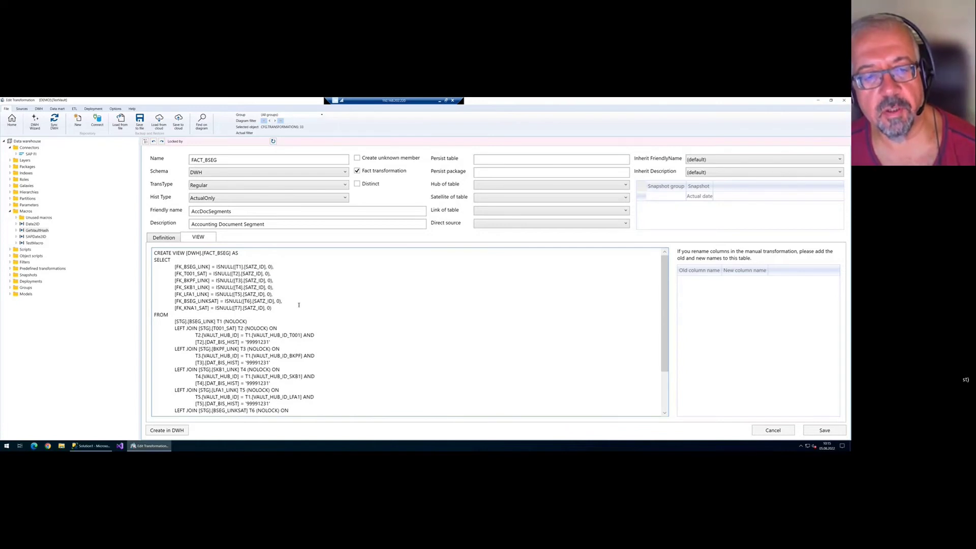
# - Leave the FACT_BSEG transformation without saving and examine the flow diagram from the sources to the datamart layer
pyautogui.click(172, 239)
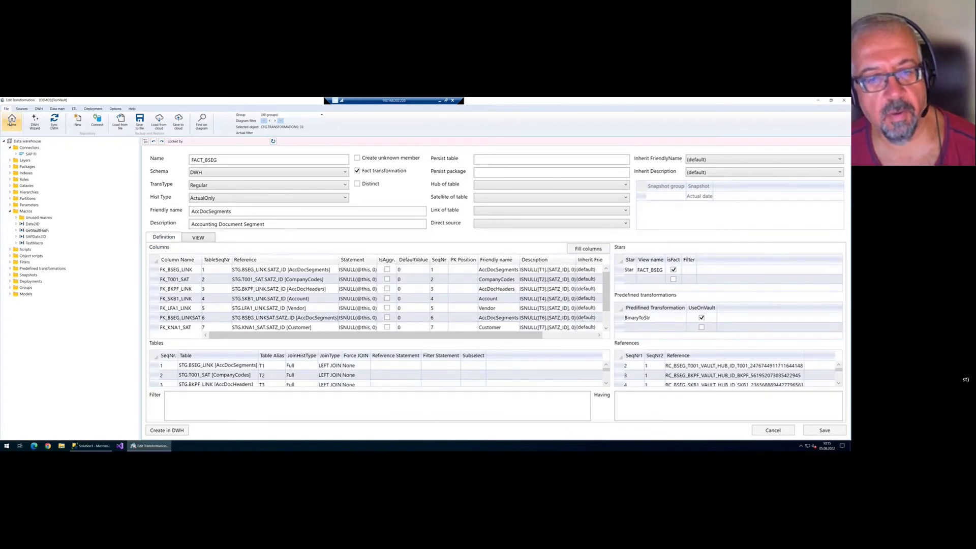
pyautogui.click(11, 122)
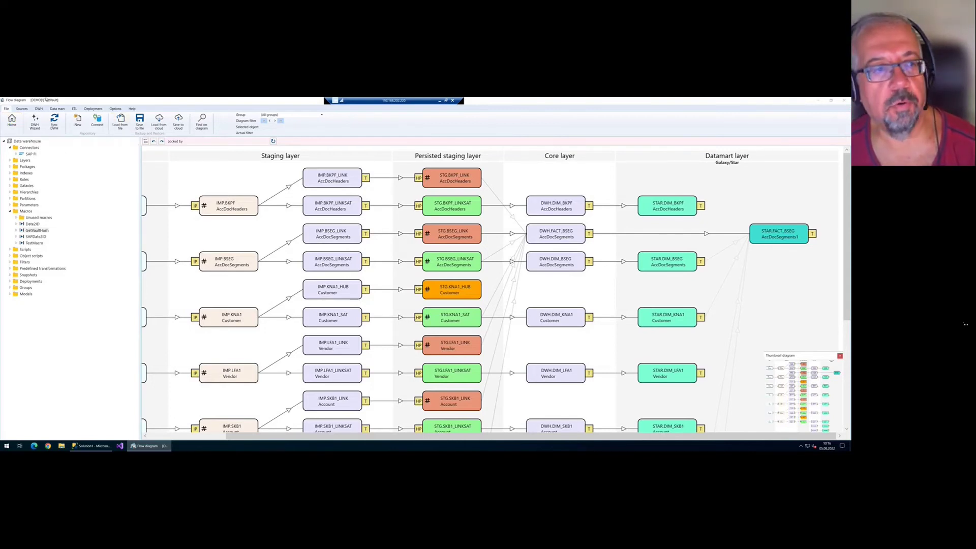
pyautogui.moveTo(256, 189); pyautogui.dragTo(326, 224)
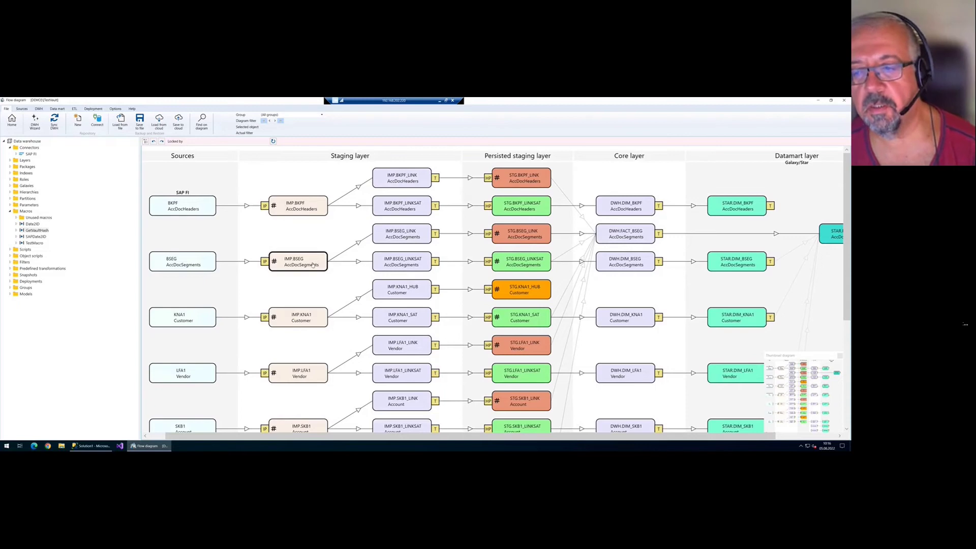
pyautogui.scroll(-2, 325, 270)
pyautogui.scroll(-5, 329, 271)
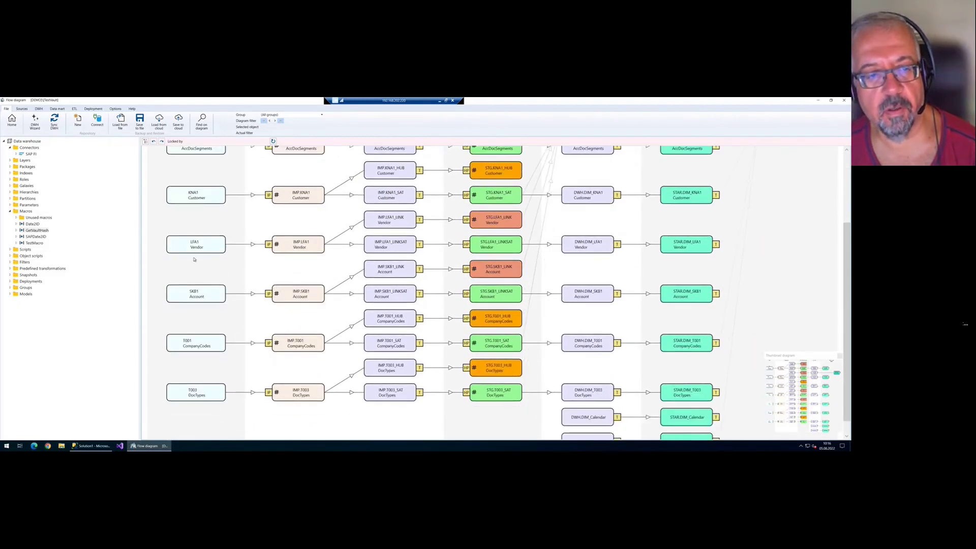
pyautogui.scroll(4, 242, 266)
pyautogui.scroll(-1, 242, 265)
pyautogui.scroll(-2, 243, 266)
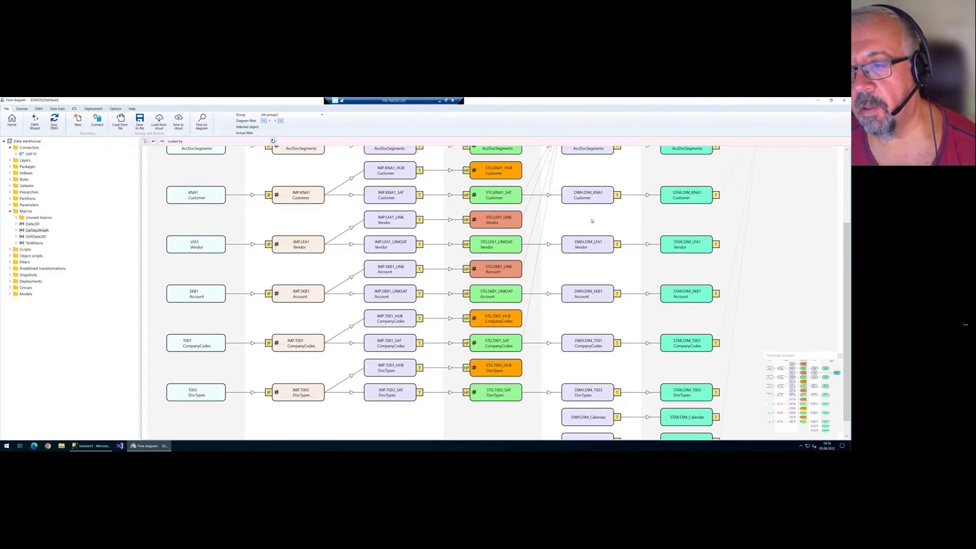
pyautogui.scroll(1, 508, 230)
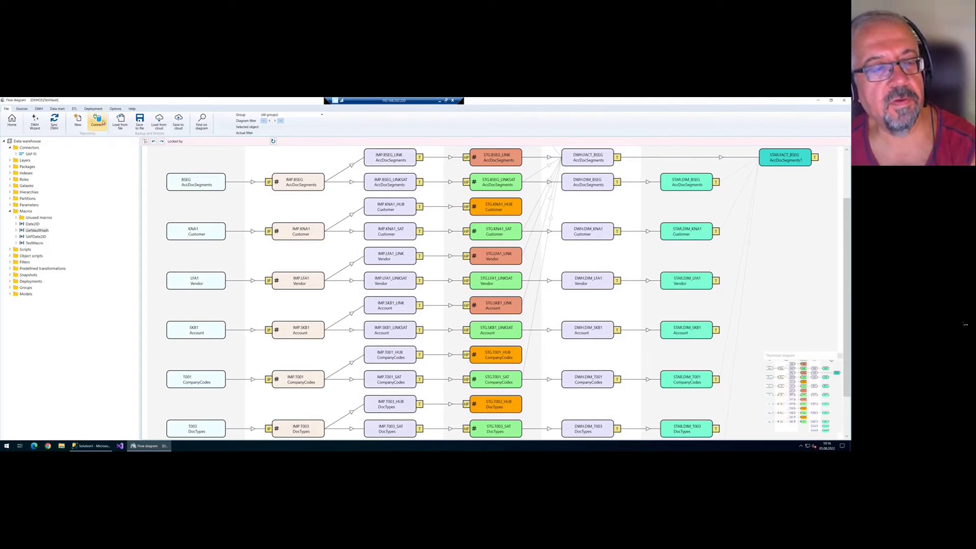
# - Create a new repository named TestMix
pyautogui.click(79, 124)
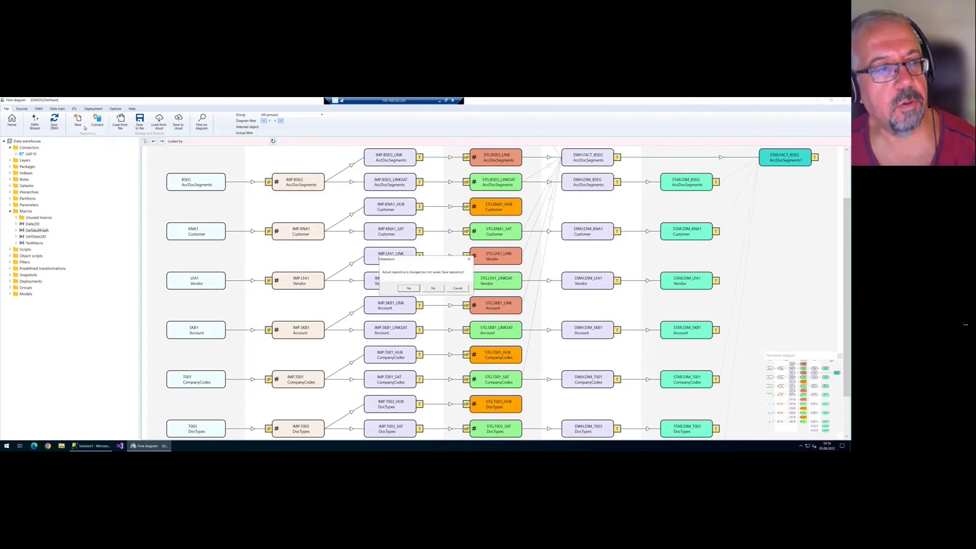
pyautogui.click(459, 289)
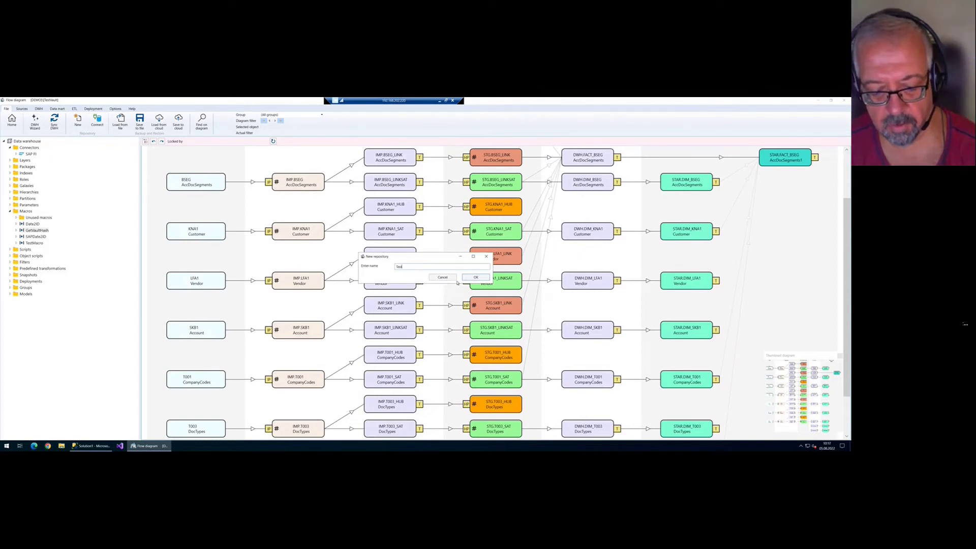
pyautogui.click(456, 280)
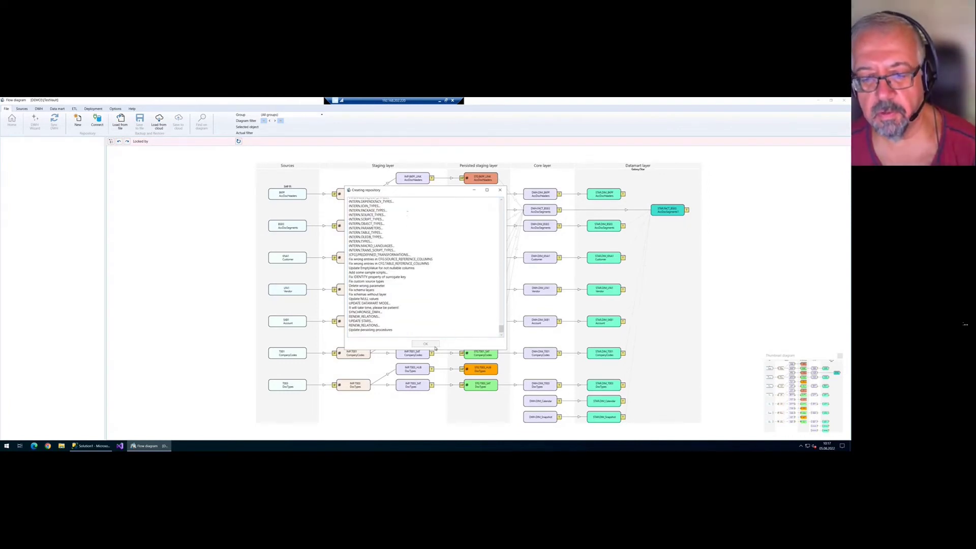
pyautogui.click(434, 345)
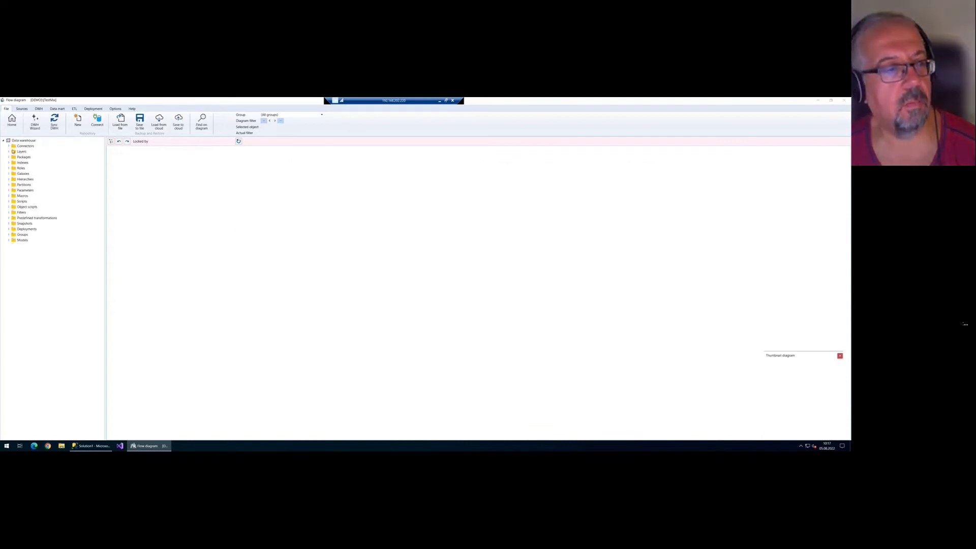
# - Import the SAP FI connector into the TestMix repository, keeping the name SAP FI
pyautogui.rightClick(27, 147)
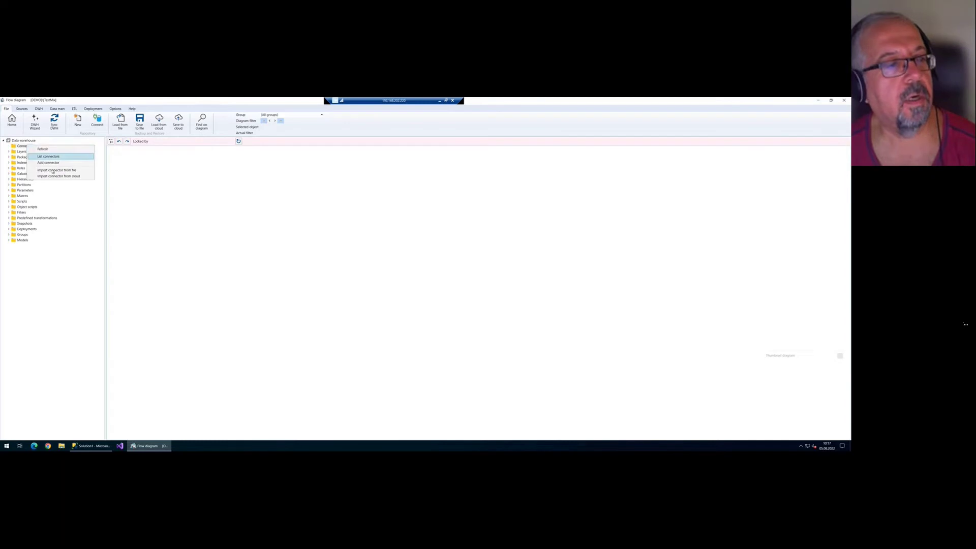
pyautogui.click(346, 253)
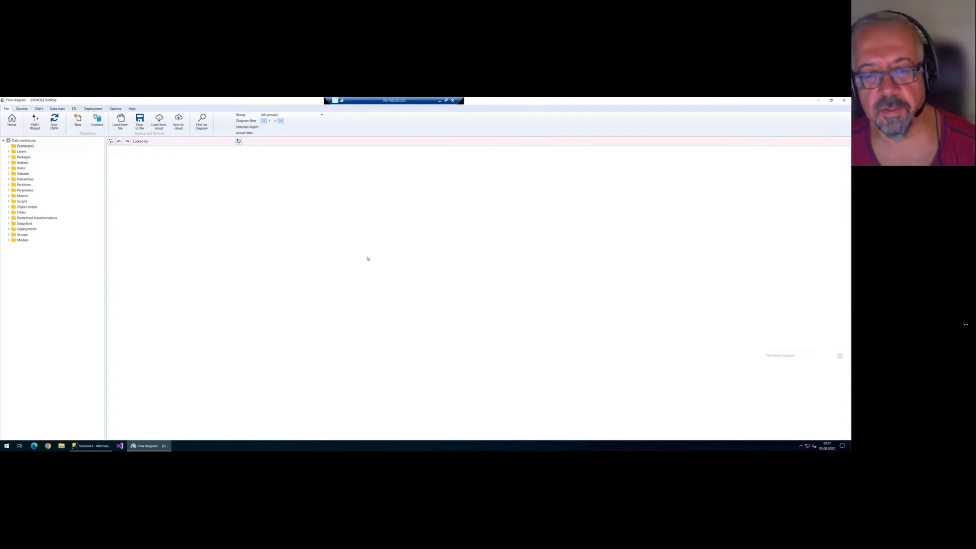
pyautogui.scroll(-10, 401, 265)
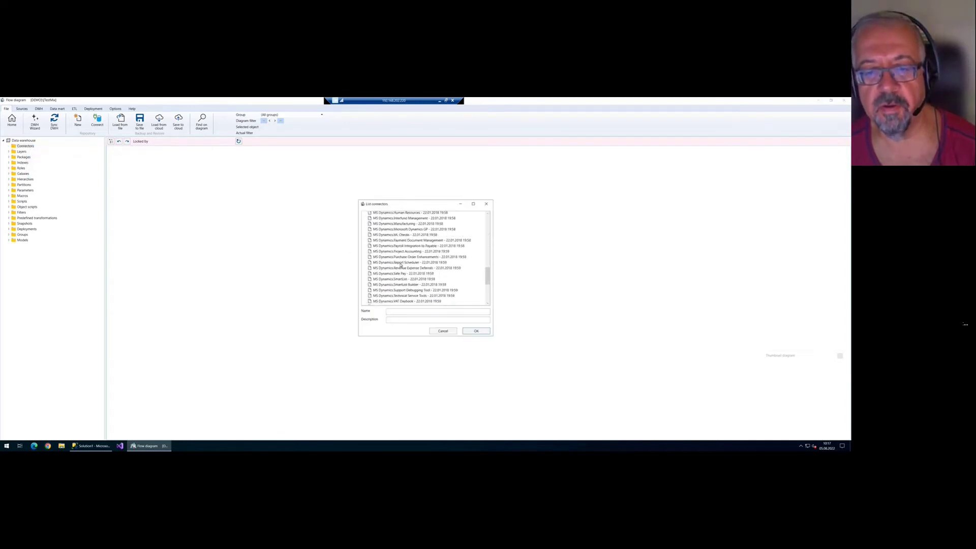
pyautogui.scroll(-4, 401, 265)
pyautogui.click(393, 262)
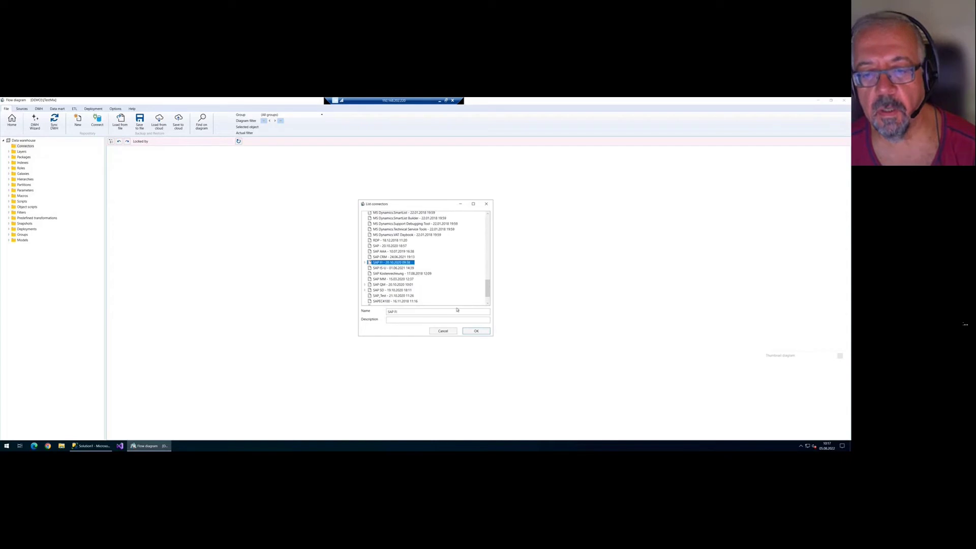
pyautogui.click(478, 331)
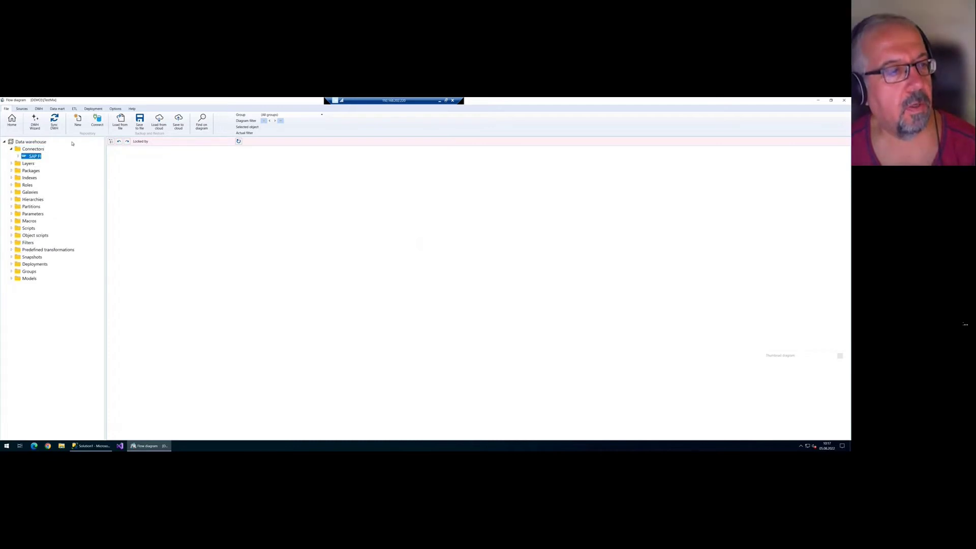
# - Start the DWH Wizard and choose SAP FI as the connector to list its source tables
pyautogui.click(35, 124)
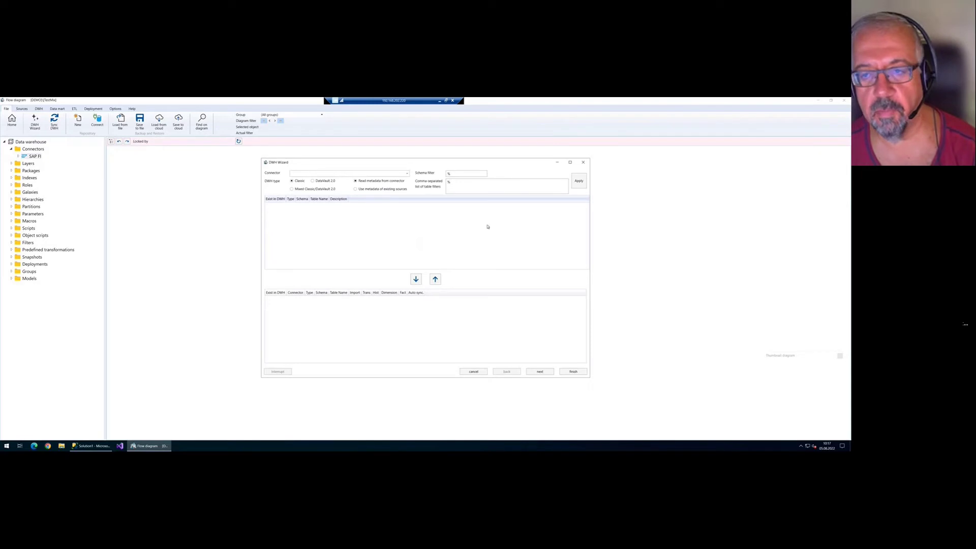
pyautogui.click(578, 184)
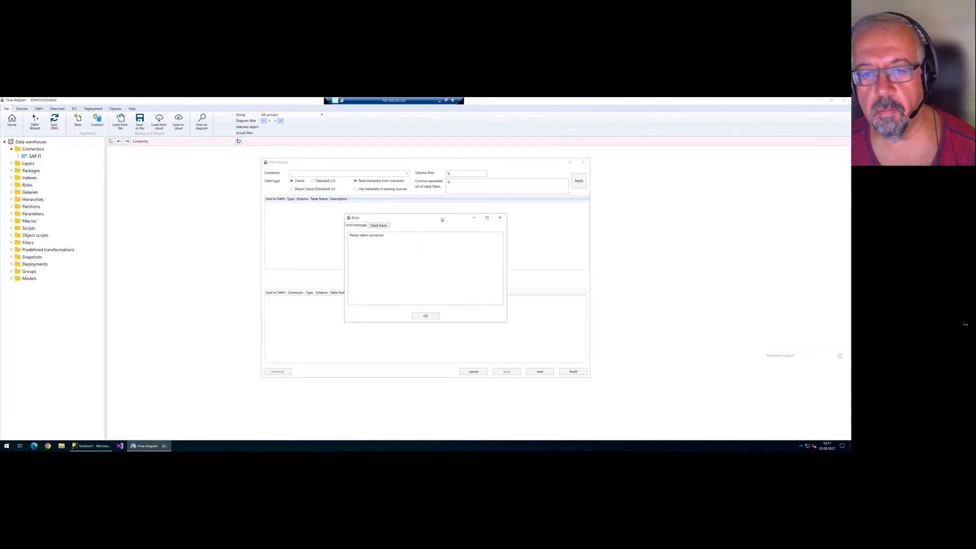
pyautogui.click(425, 316)
pyautogui.click(407, 174)
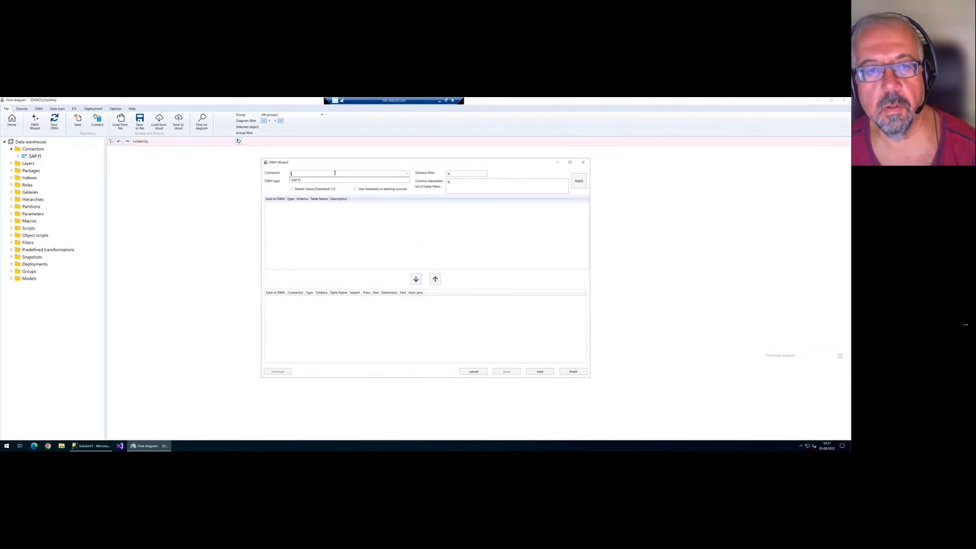
pyautogui.click(331, 180)
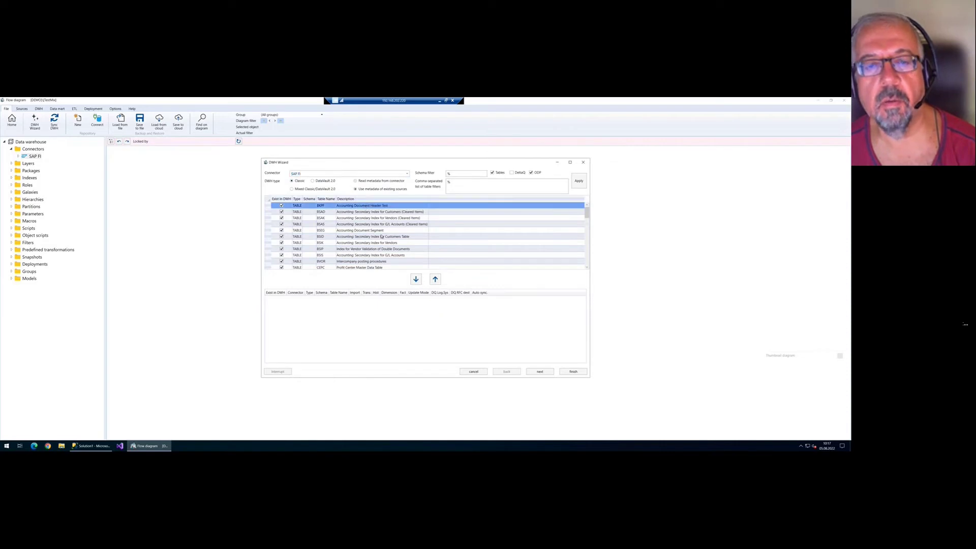
# - Select the source tables BKPF, BSEG, KNA1, LFA1, SKB1, T001 and T003 and add them to the warehouse table selection
pyautogui.keyDown('ctrl'); pyautogui.click(349, 231); pyautogui.keyUp('ctrl')
pyautogui.scroll(-2, 372, 251)
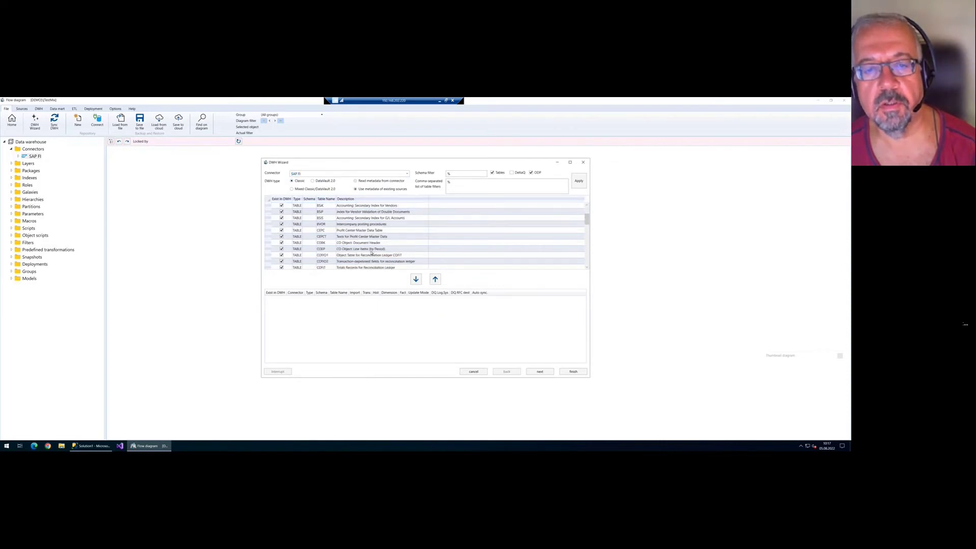
pyautogui.scroll(-2, 360, 252)
pyautogui.scroll(-6, 360, 252)
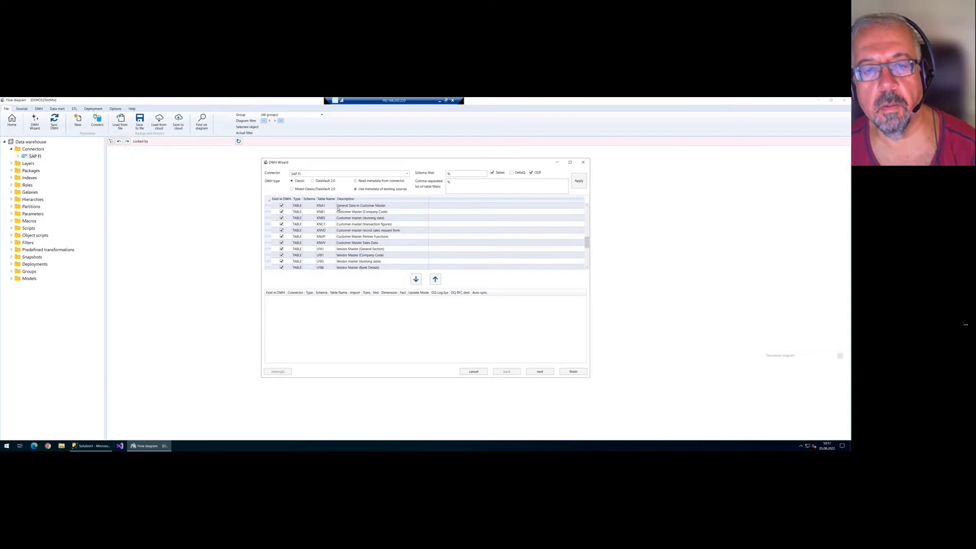
pyautogui.keyDown('ctrl'); pyautogui.click(338, 207); pyautogui.keyUp('ctrl')
pyautogui.scroll(-4, 356, 254)
pyautogui.moveTo(343, 236); pyautogui.dragTo(346, 249)
pyautogui.click(416, 280)
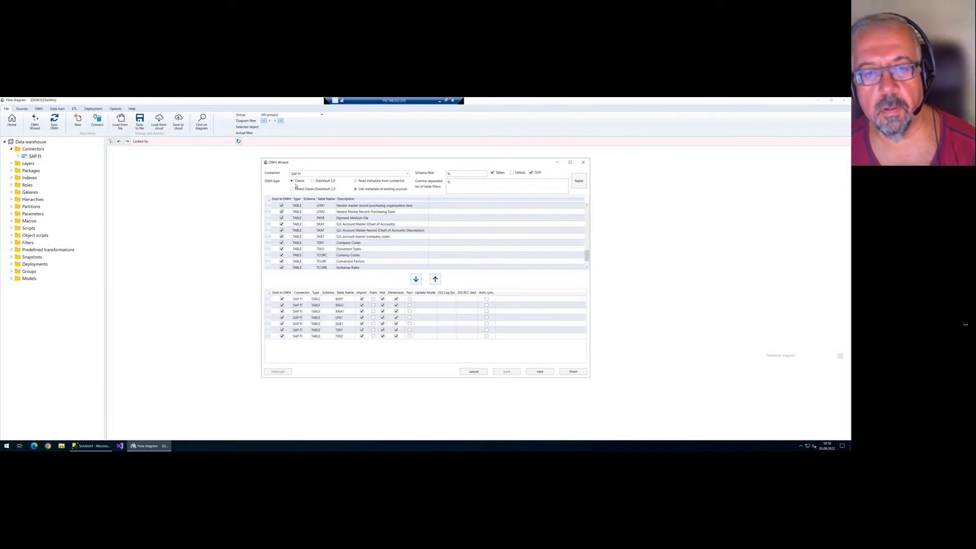
# - Generate the Classic data warehouse with BSEG marked as a fact table, and close the thumbnail diagram
pyautogui.click(410, 305)
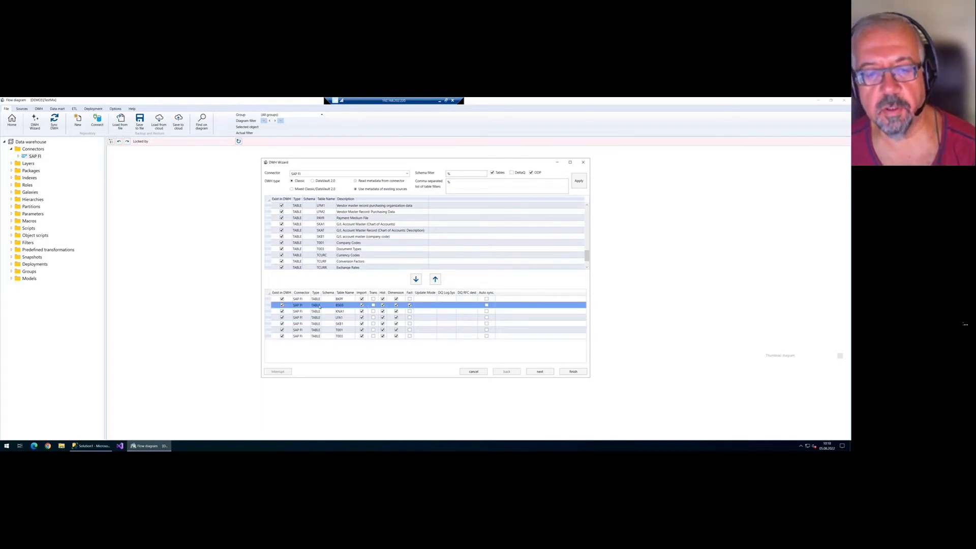
pyautogui.click(573, 372)
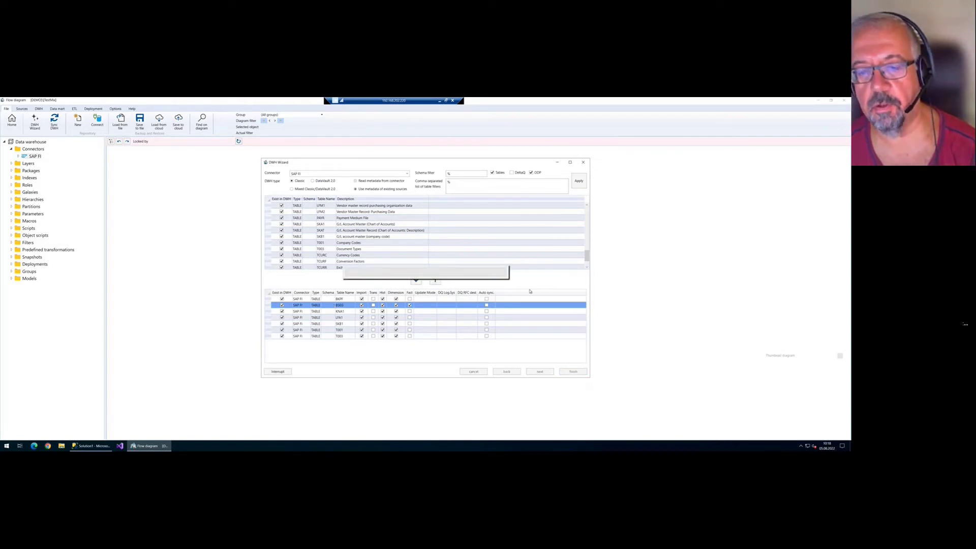
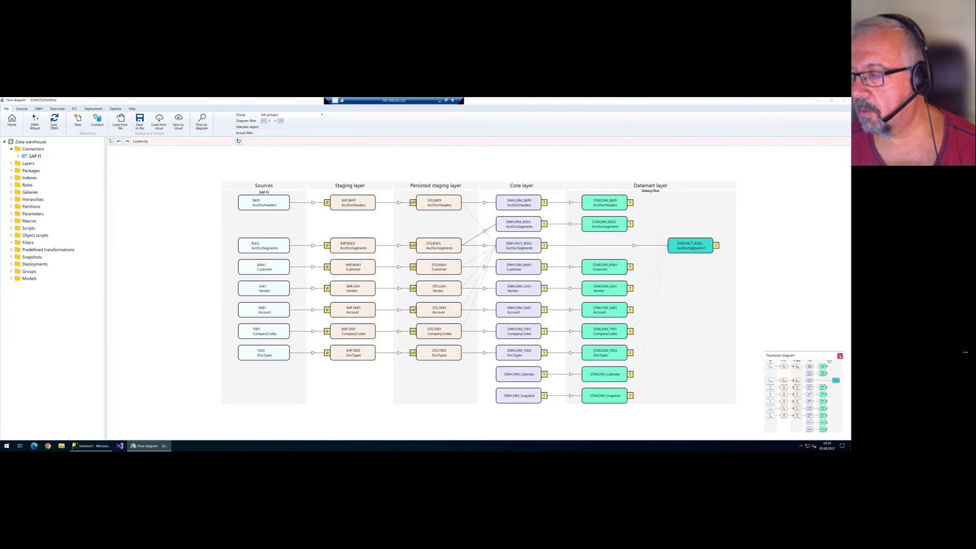
pyautogui.click(840, 355)
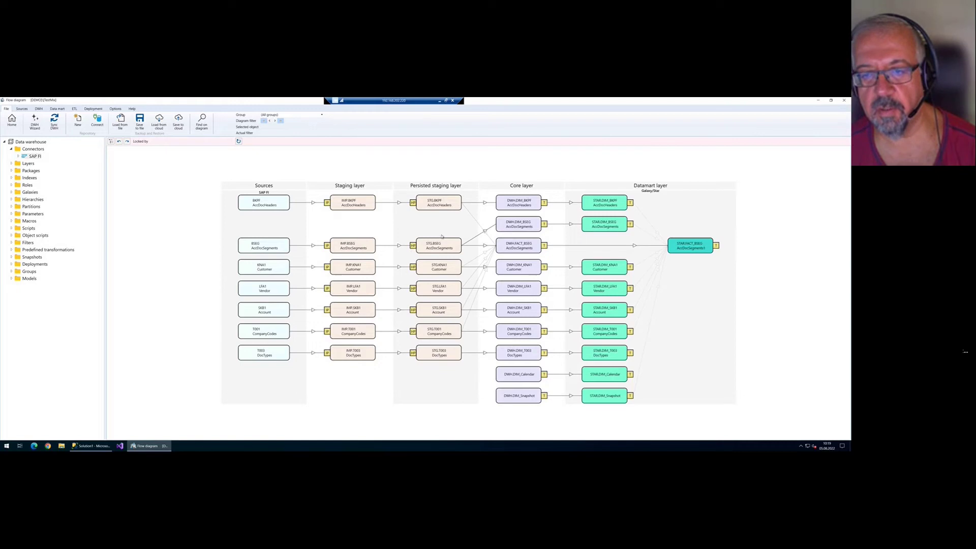
# - Open the core layer's DWH.FACT_BSEG transformation and examine the joined STG.BSEG and STG.BKPF tables in its view code
pyautogui.scroll(3, 410, 237)
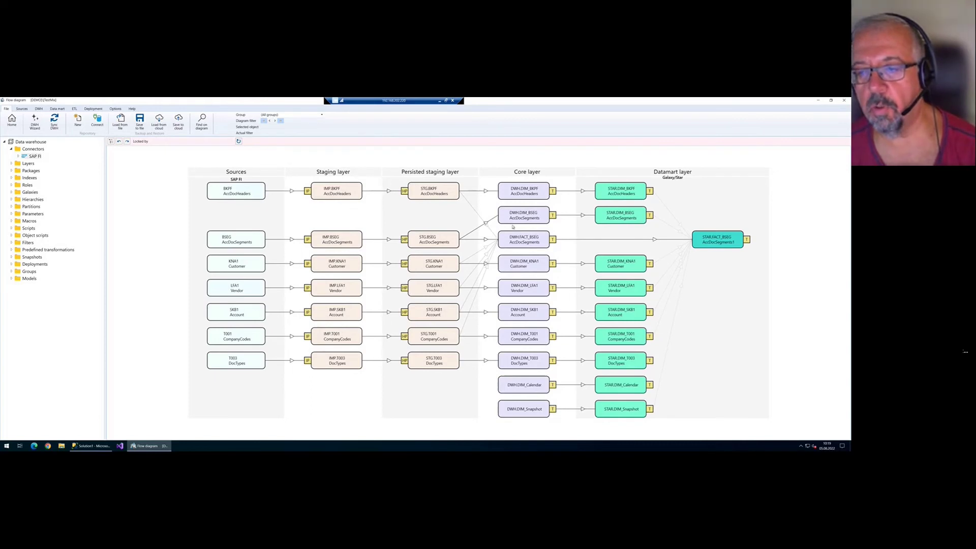
pyautogui.doubleClick(527, 242)
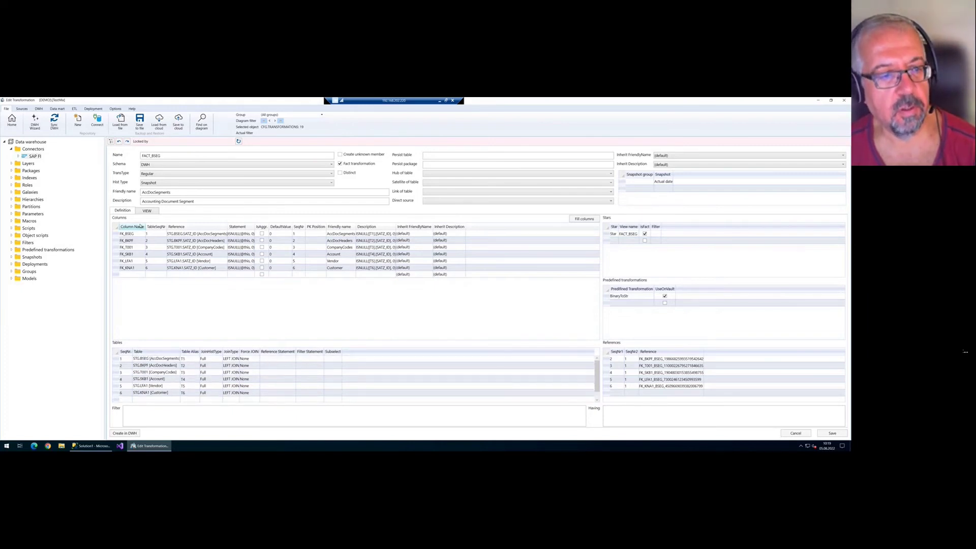
pyautogui.click(149, 210)
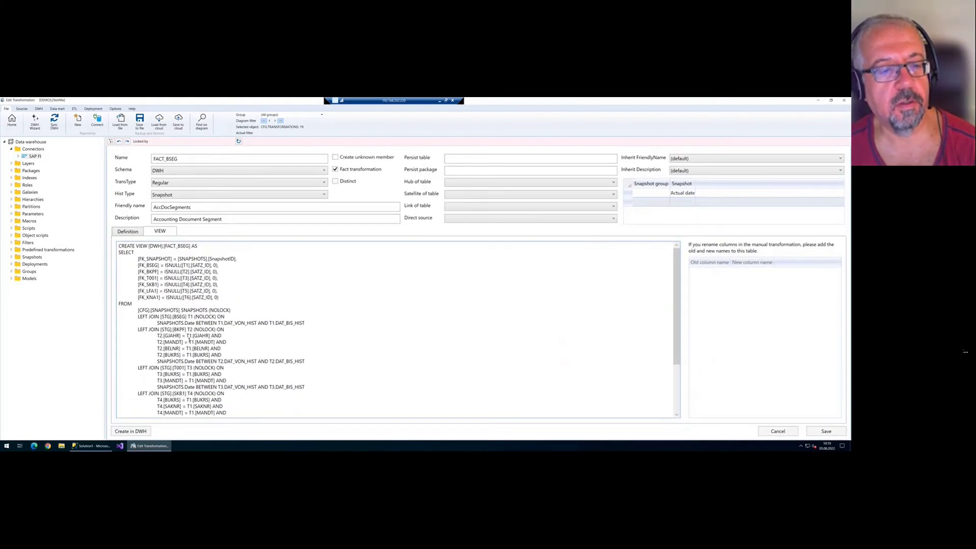
pyautogui.moveTo(165, 317); pyautogui.dragTo(189, 317)
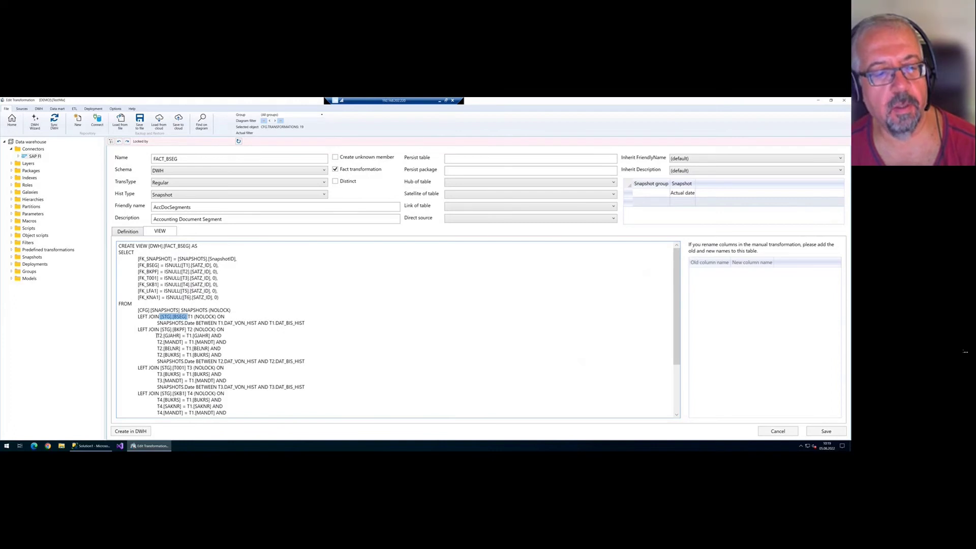
pyautogui.moveTo(167, 330); pyautogui.dragTo(188, 330)
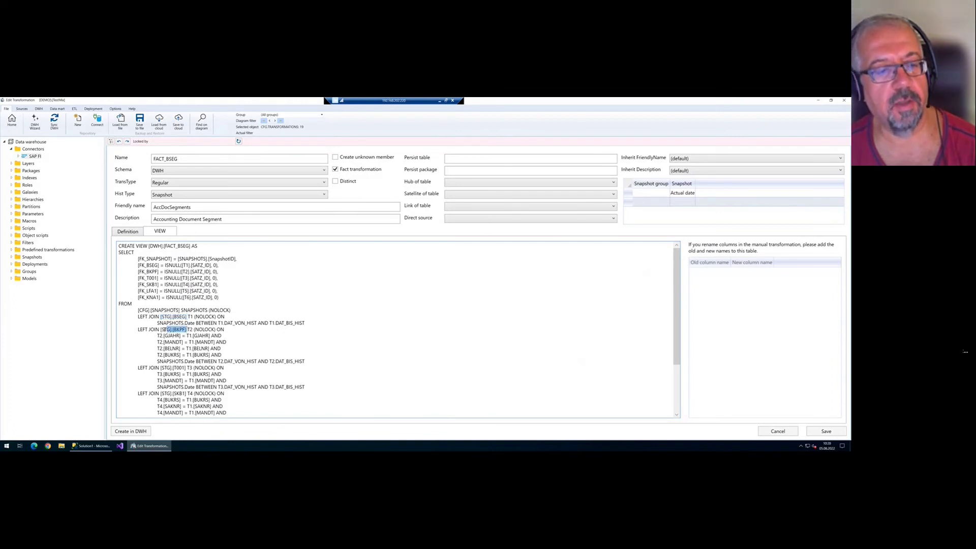
pyautogui.click(161, 329)
pyautogui.keyDown('shift'); pyautogui.click(188, 330); pyautogui.keyUp('shift')
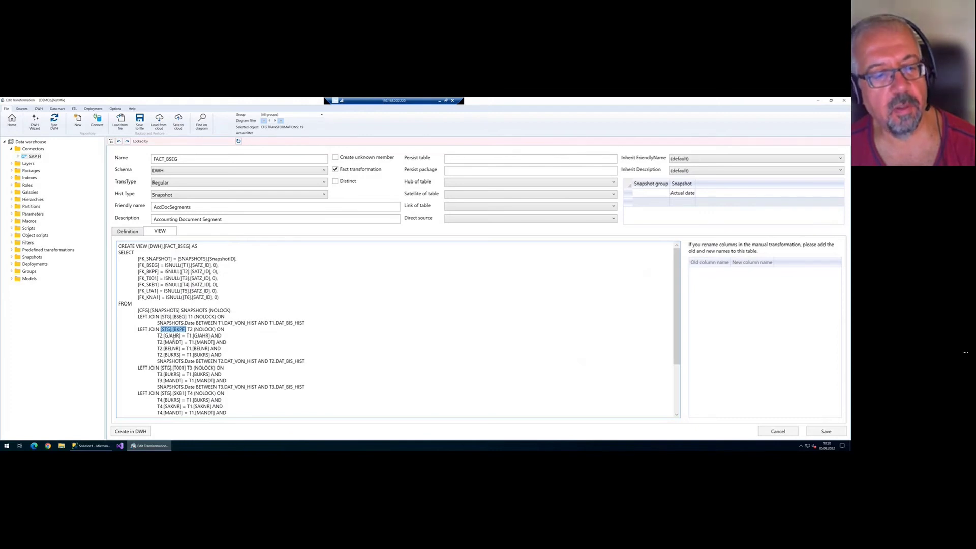
# - Examine the join conditions between BKPF and BSEG in the view code, and leave the transformation without saving
pyautogui.moveTo(159, 335); pyautogui.dragTo(212, 355)
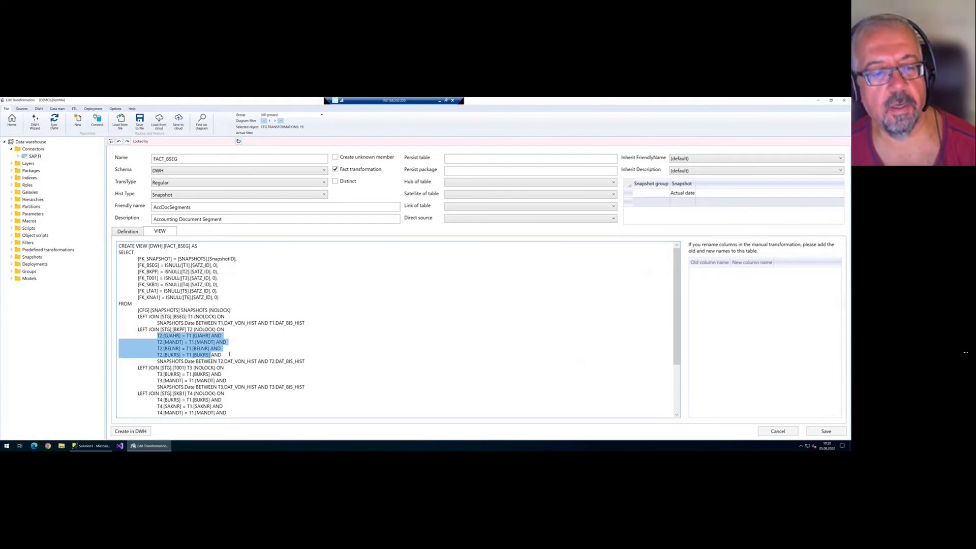
pyautogui.click(185, 317)
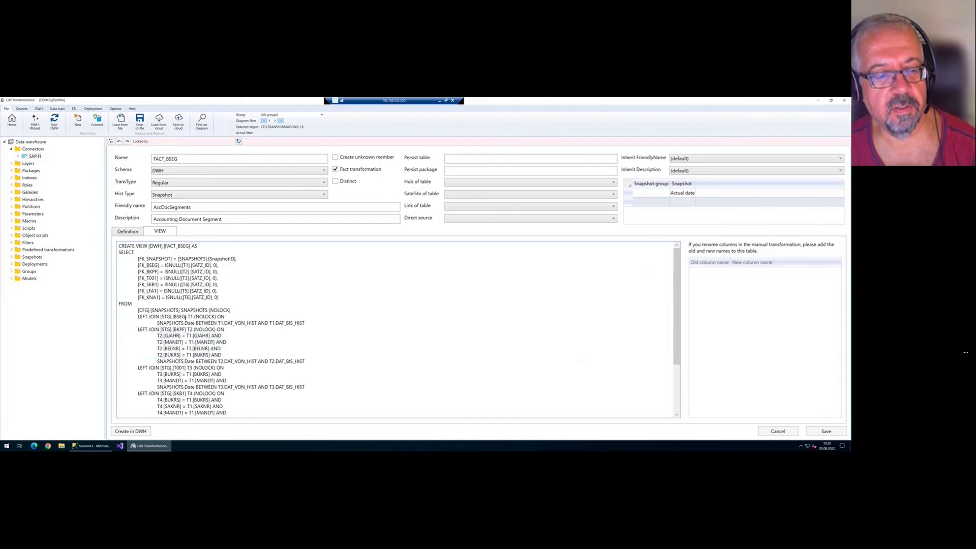
pyautogui.moveTo(158, 335); pyautogui.dragTo(227, 356)
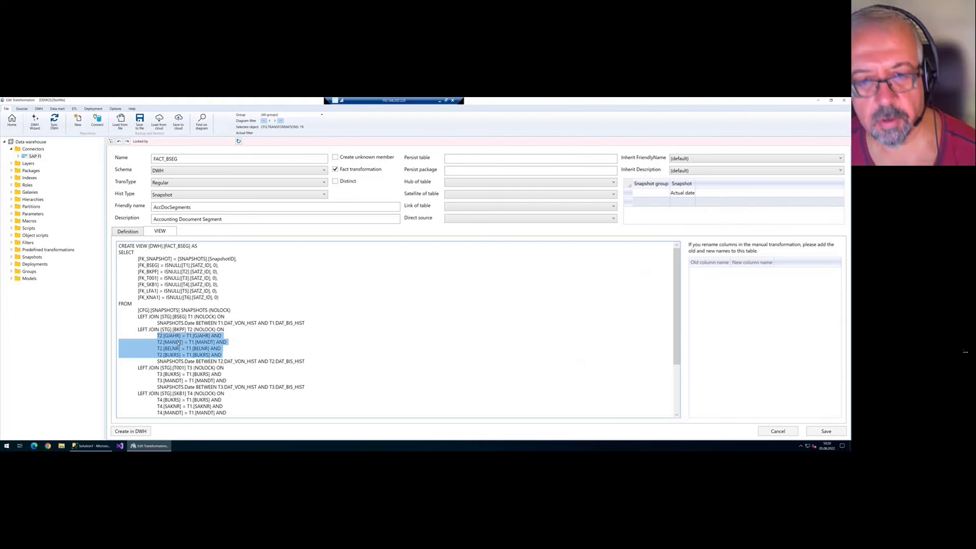
pyautogui.click(130, 232)
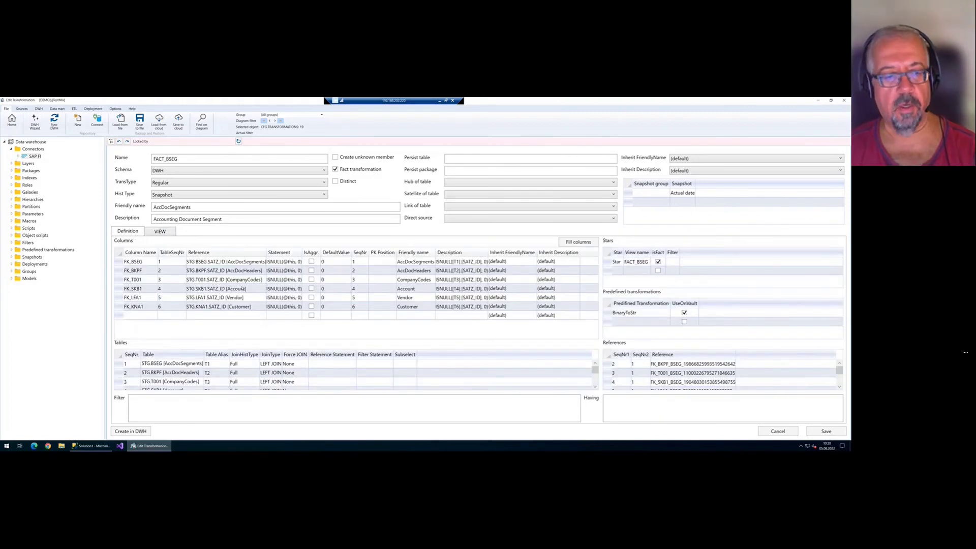
pyautogui.click(12, 120)
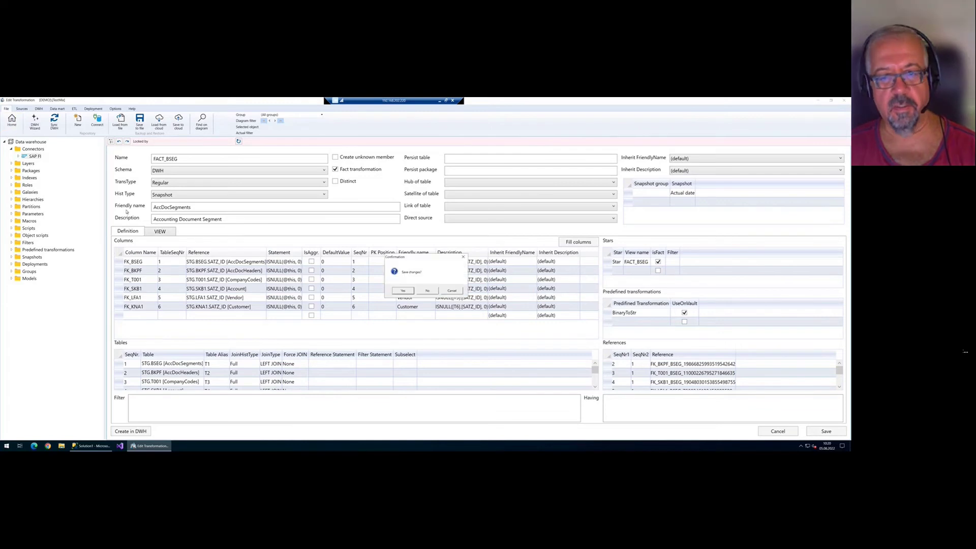
pyautogui.click(427, 290)
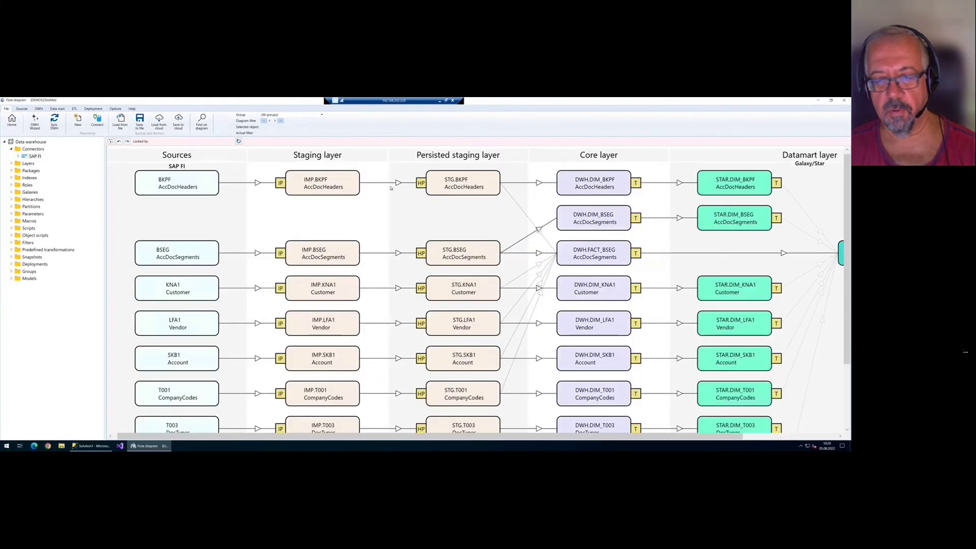
# - Open the persisted staging table STG.BKPF and examine its validity columns DAT_BIS_HIST and DAT_VON_HIST
pyautogui.doubleClick(468, 187)
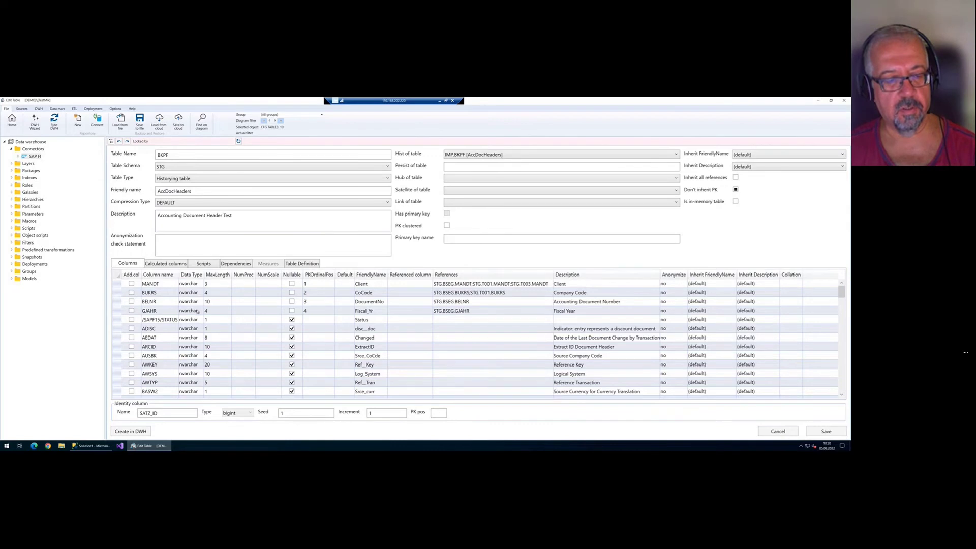
pyautogui.scroll(-5, 199, 312)
pyautogui.scroll(-5, 203, 313)
pyautogui.scroll(-1, 203, 313)
pyautogui.scroll(8, 204, 314)
pyautogui.scroll(2, 206, 314)
pyautogui.click(158, 339)
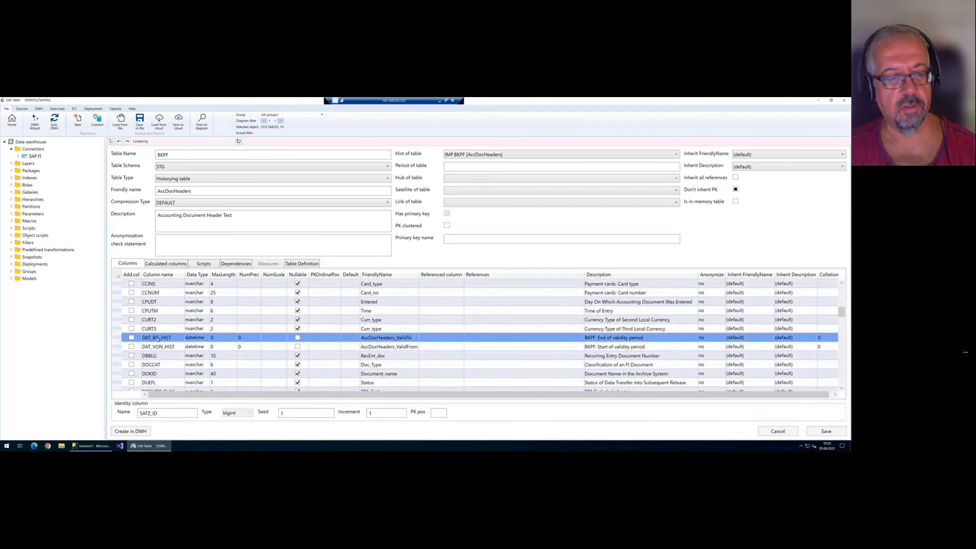
pyautogui.keyDown('shift'); pyautogui.click(168, 346); pyautogui.keyUp('shift')
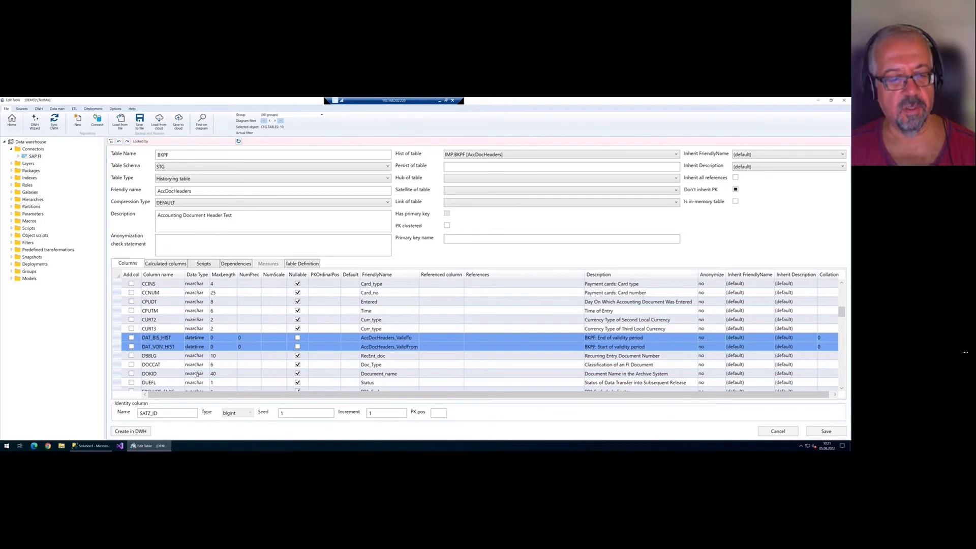
# - Examine the identity column SATZ_ID of STG.BKPF and return to the flow diagram without saving
pyautogui.moveTo(182, 412); pyautogui.dragTo(121, 425)
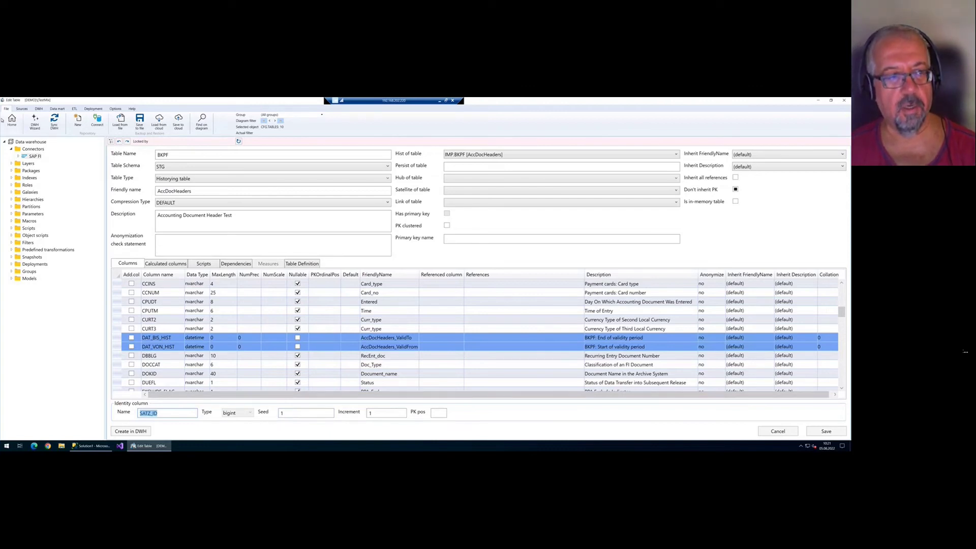
pyautogui.click(12, 121)
pyautogui.click(434, 290)
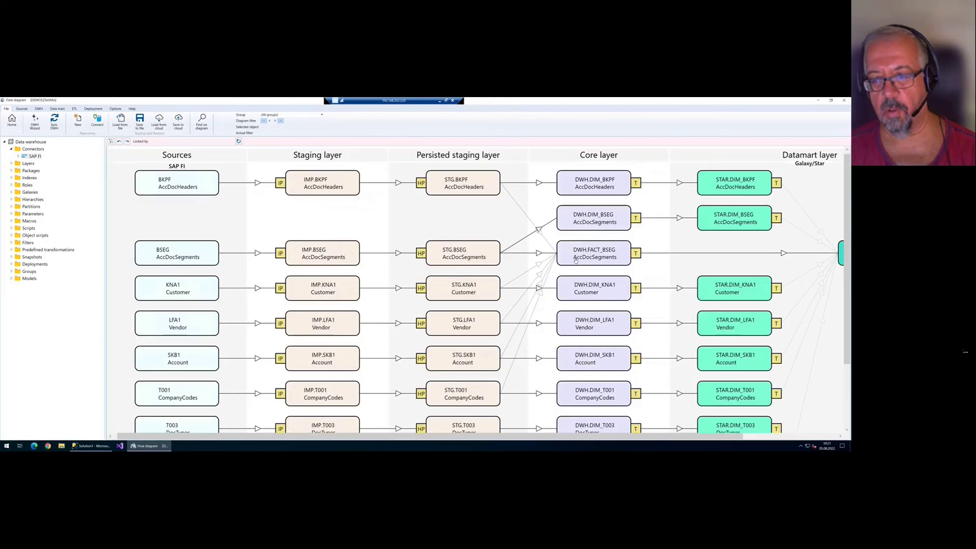
# - Reopen the FACT_BSEG transformation and examine the foreign key and SnapshotID columns selected in its view code
pyautogui.doubleClick(581, 257)
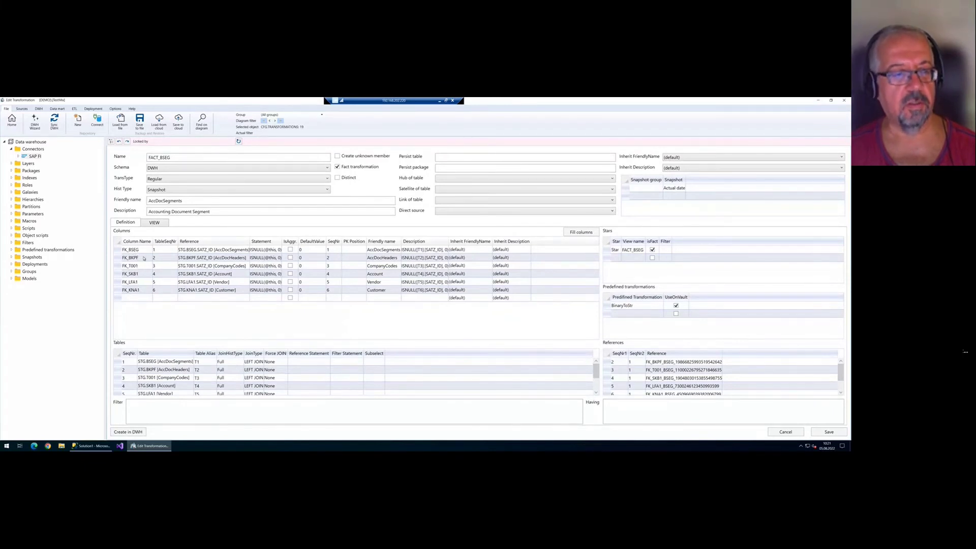
pyautogui.click(154, 223)
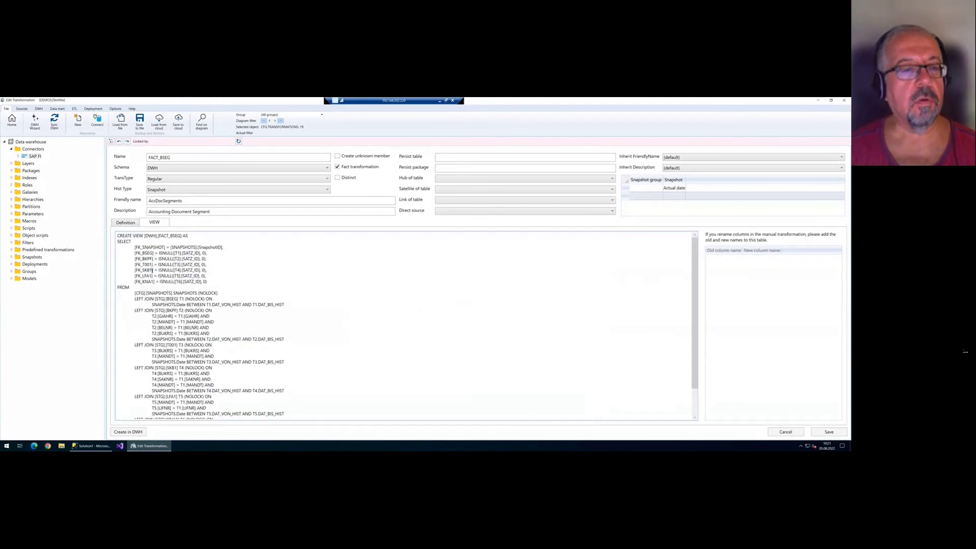
pyautogui.moveTo(166, 265); pyautogui.dragTo(209, 261)
pyautogui.click(205, 265)
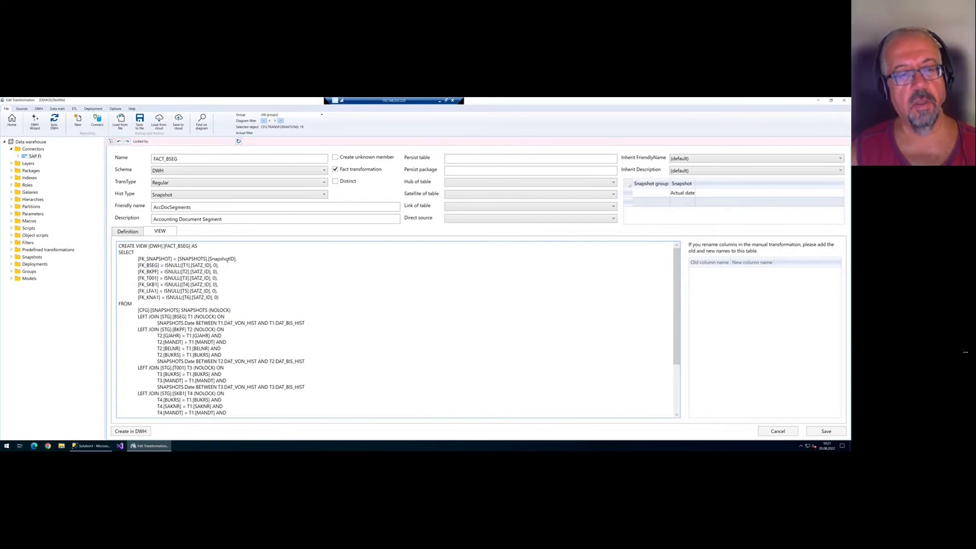
pyautogui.moveTo(237, 259); pyautogui.dragTo(199, 259)
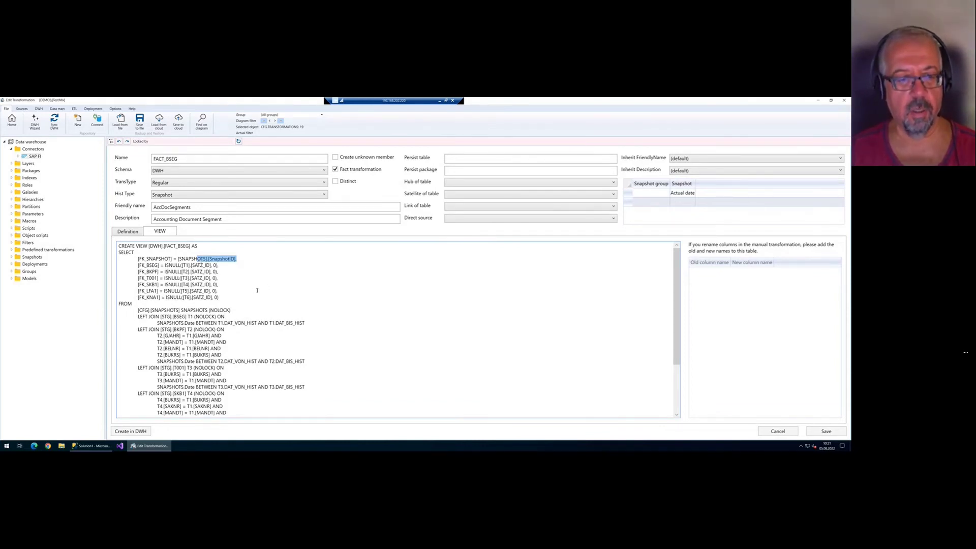
# - Review the view's join conditions down to the snapshot filter, and return to the flow diagram without saving
pyautogui.moveTo(158, 336); pyautogui.dragTo(232, 358)
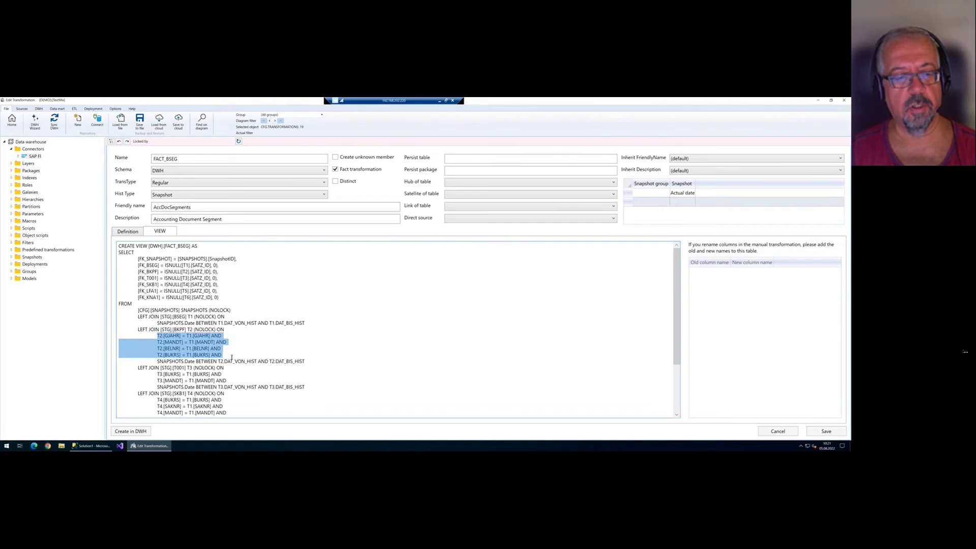
pyautogui.click(242, 340)
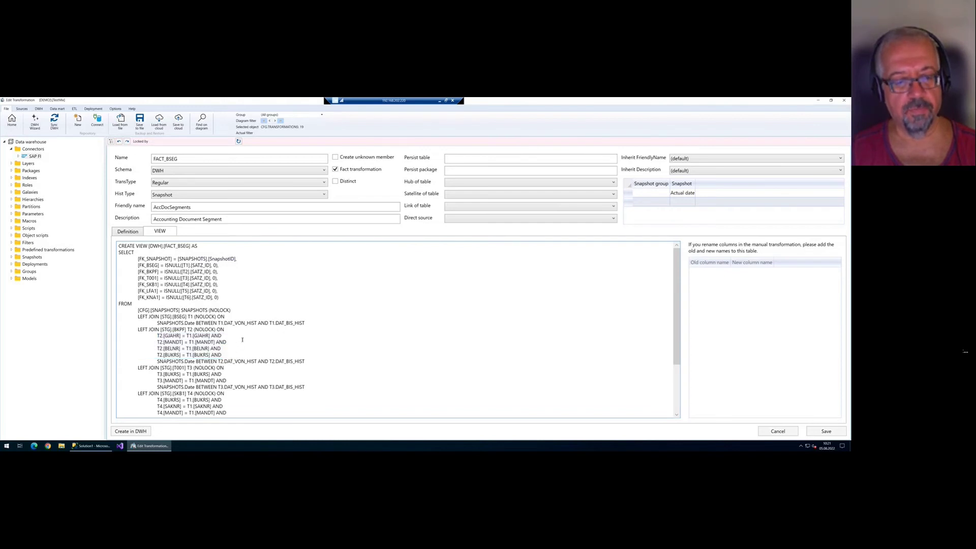
pyautogui.scroll(-4, 226, 344)
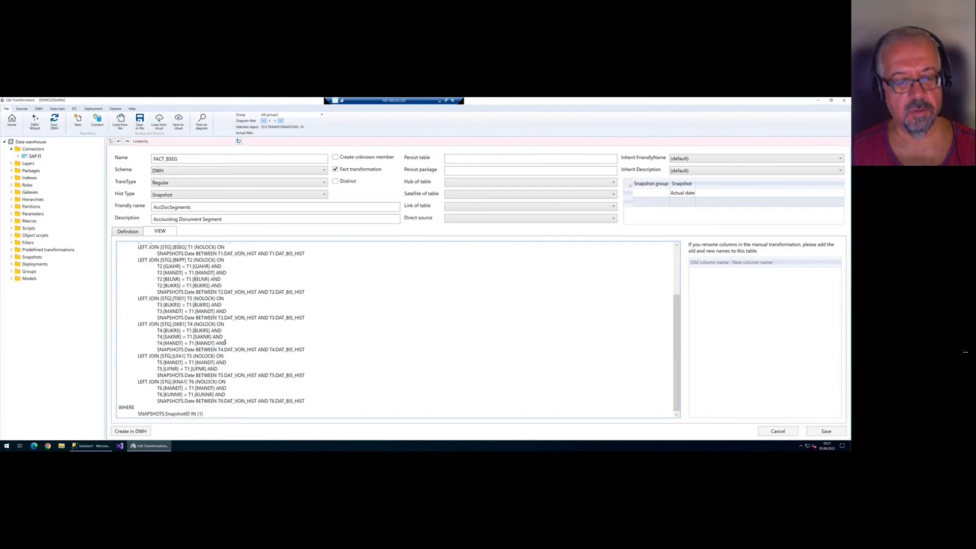
pyautogui.scroll(4, 227, 343)
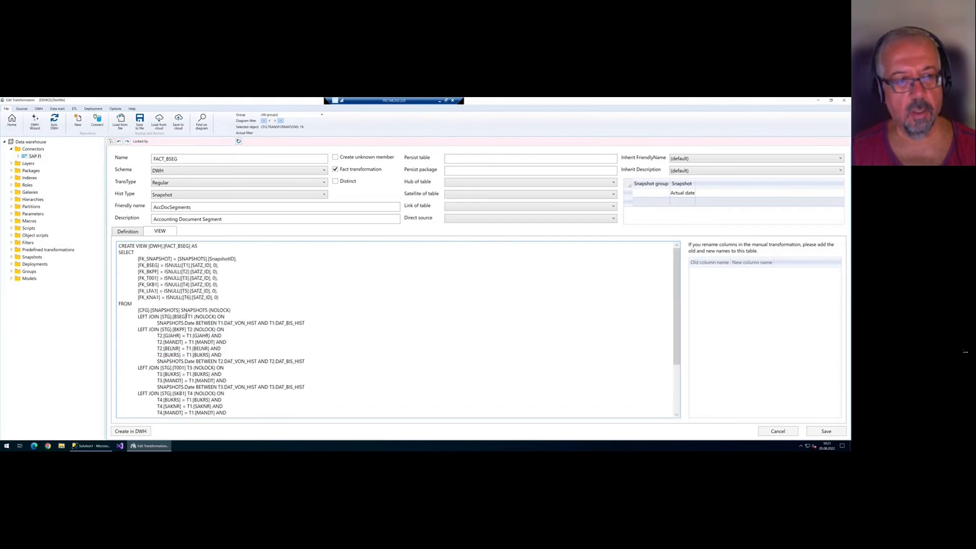
pyautogui.click(11, 121)
pyautogui.click(419, 292)
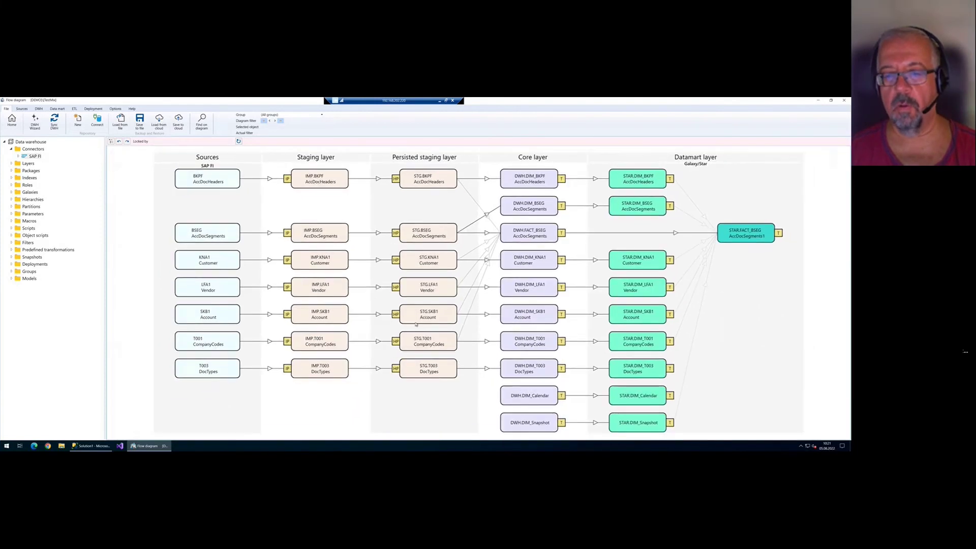
pyautogui.rightClick(324, 209)
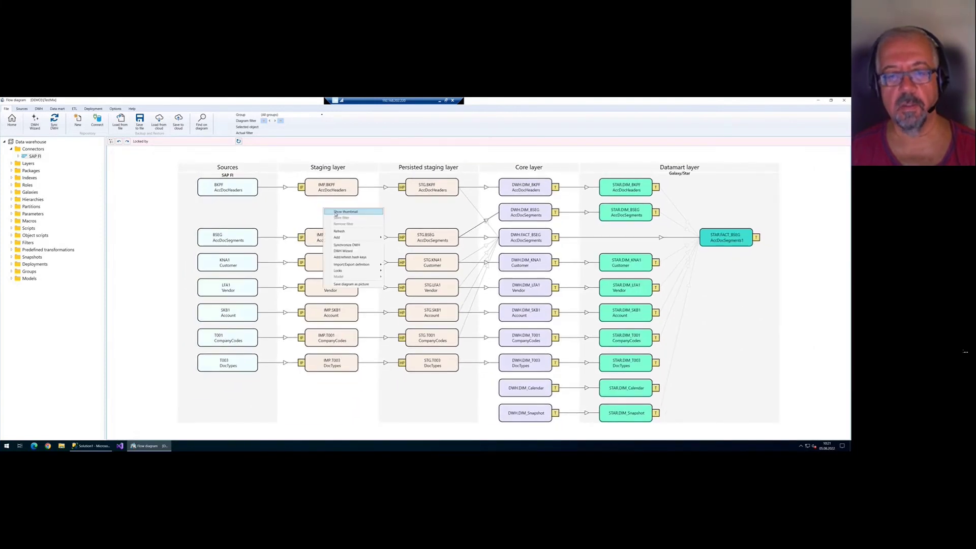
pyautogui.click(412, 348)
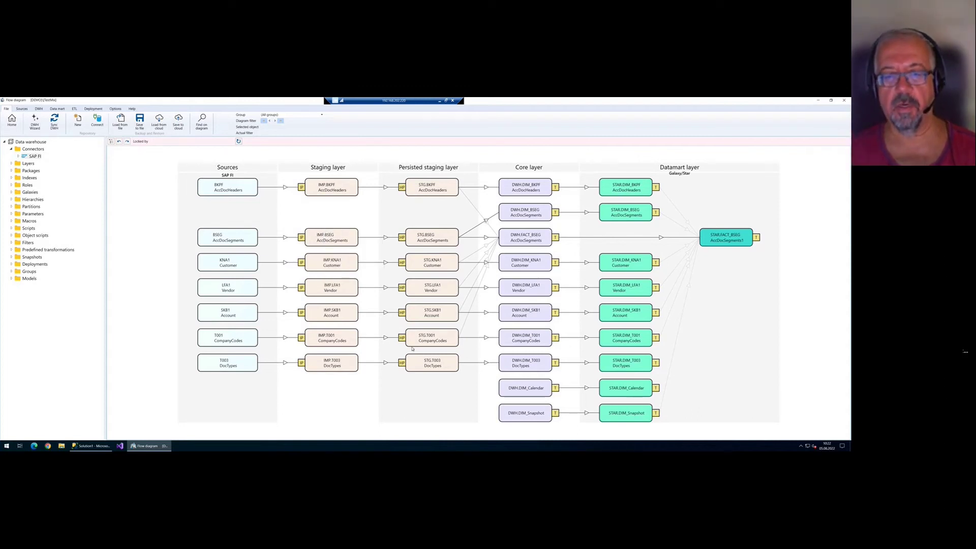
# - Add primary and referenced hash keys in all tables, including replacing references in transformations with the hash references
pyautogui.rightClick(336, 217)
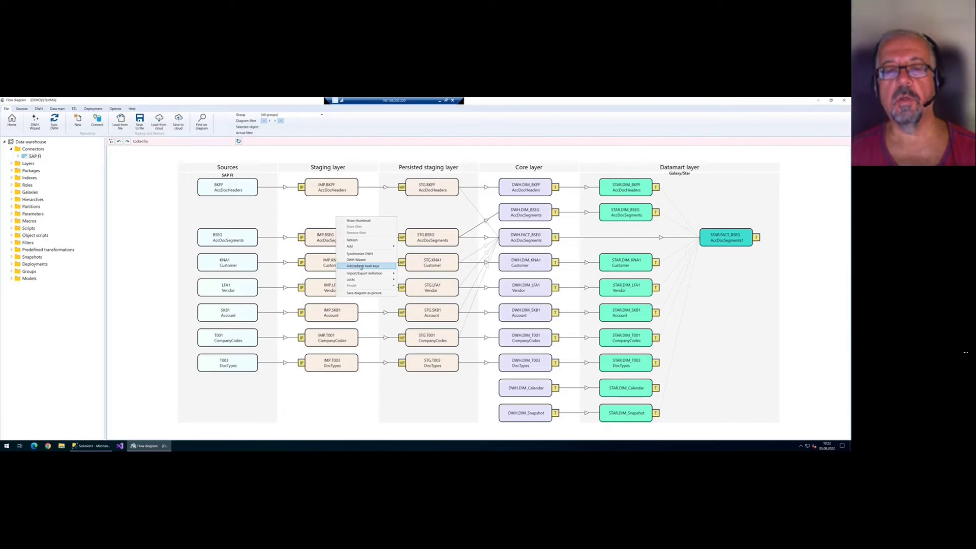
pyautogui.click(373, 267)
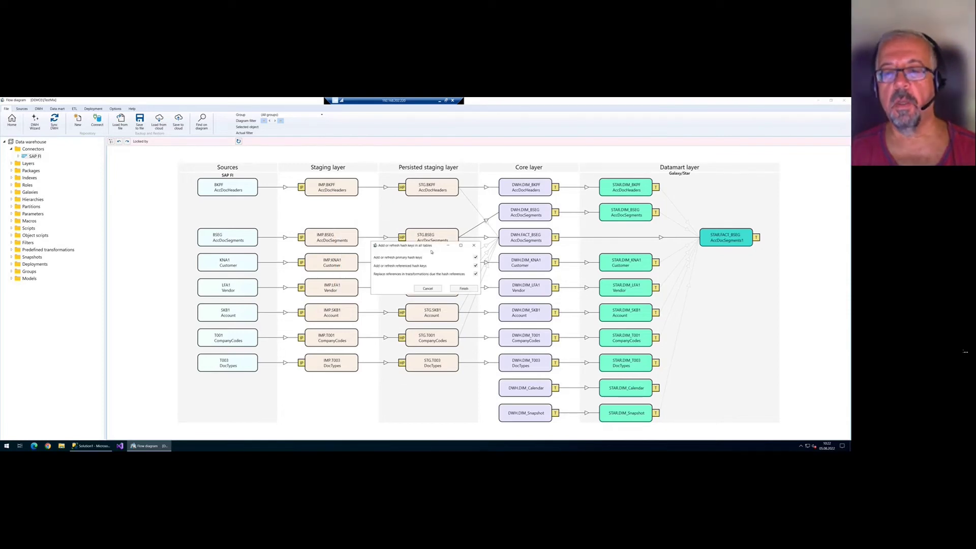
pyautogui.moveTo(424, 248); pyautogui.dragTo(413, 249)
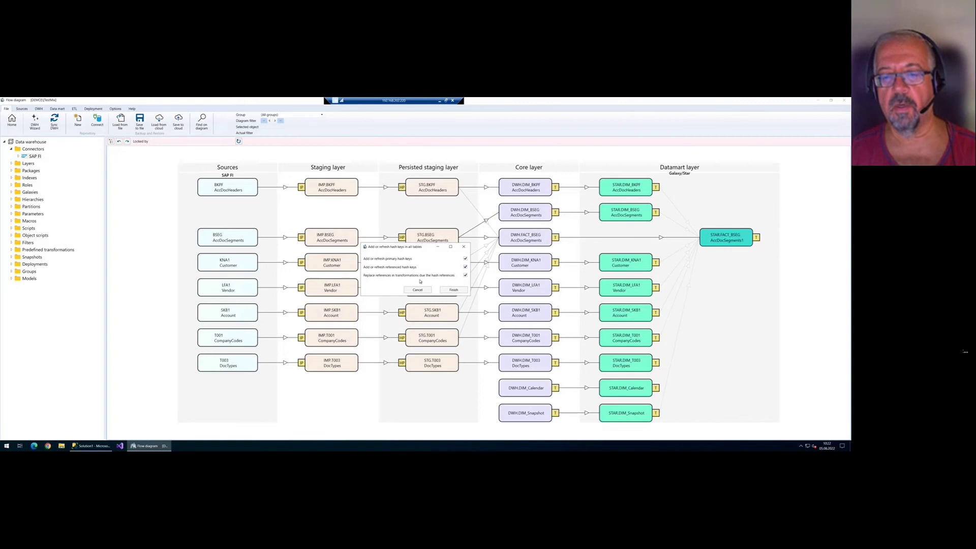
pyautogui.click(459, 292)
pyautogui.click(434, 290)
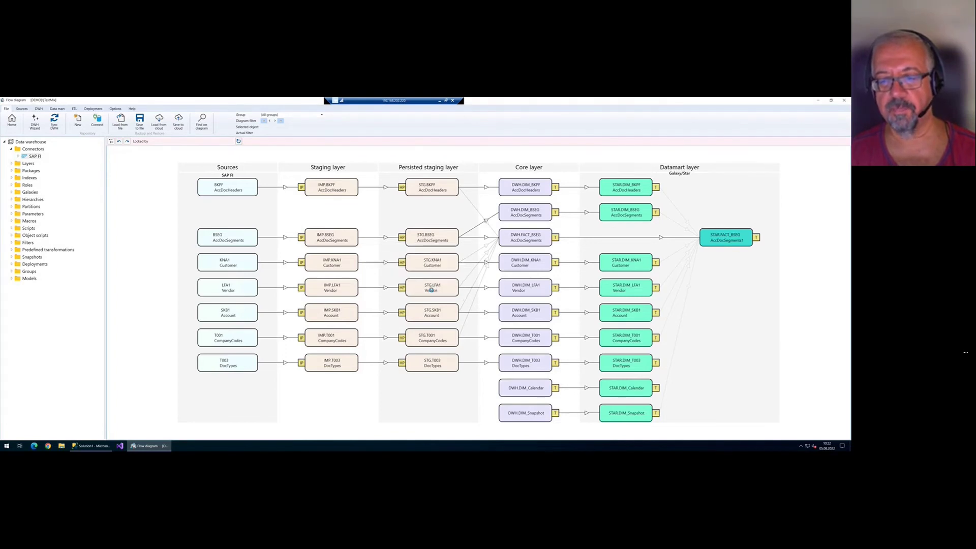
# - Check the hash key markers on the BKPF staging tables, and open the calculated columns of IMP.KNA1
pyautogui.click(313, 190)
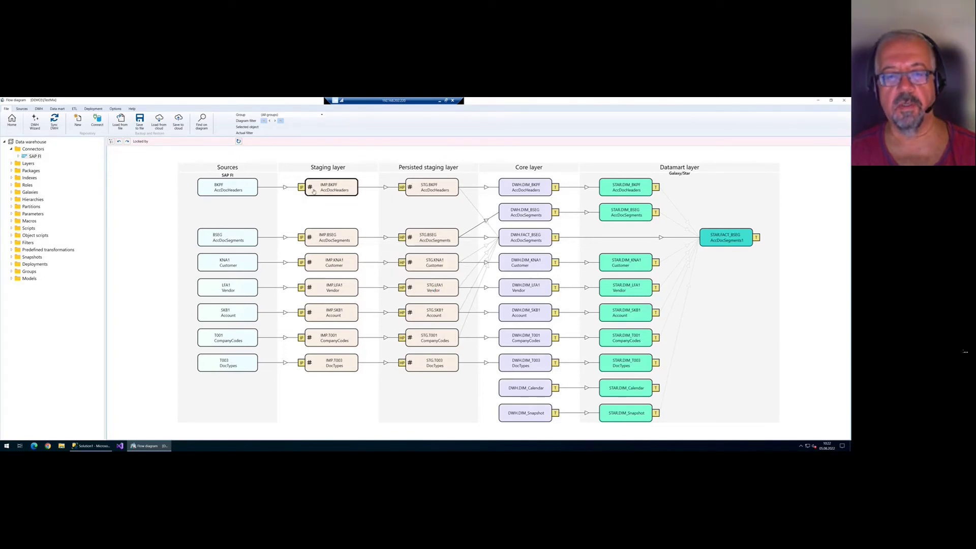
pyautogui.click(402, 188)
pyautogui.click(311, 188)
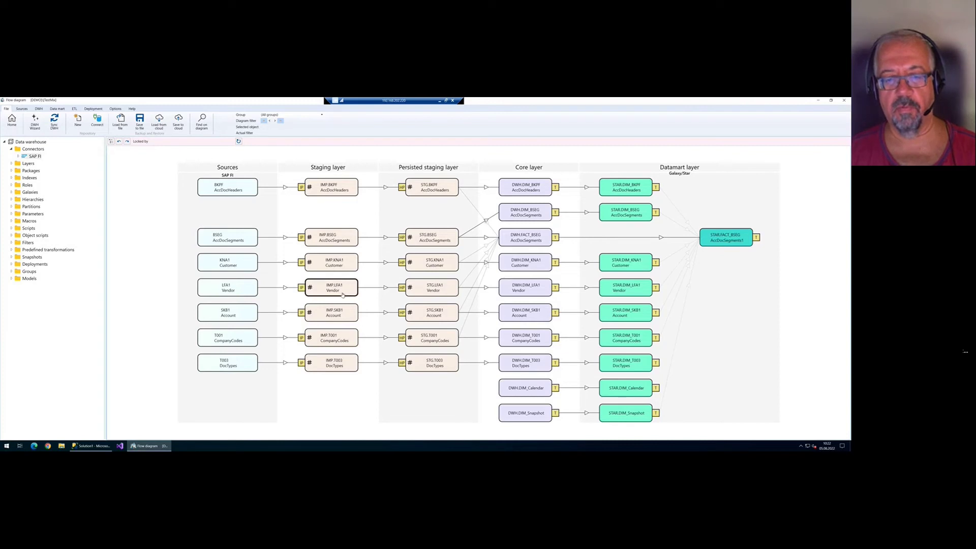
pyautogui.doubleClick(337, 261)
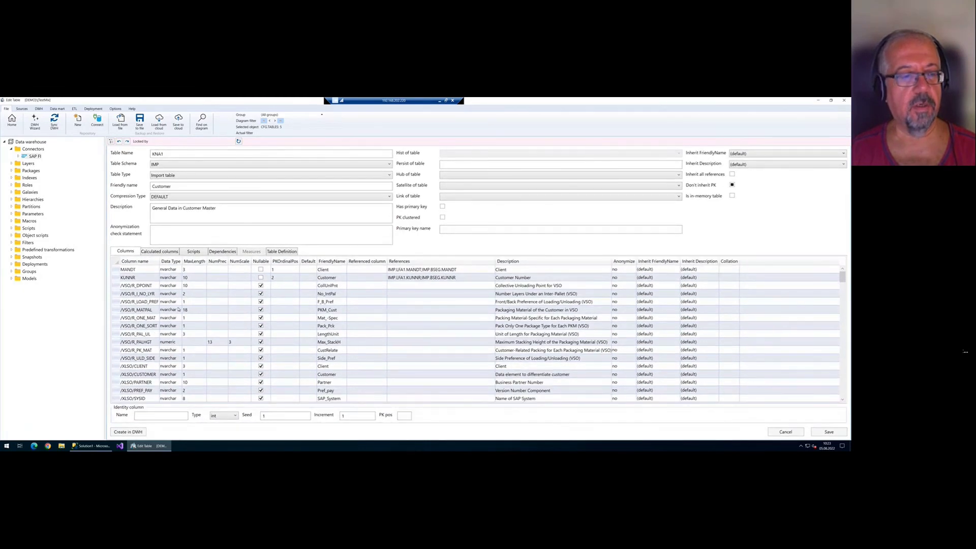
pyautogui.scroll(-4, 178, 308)
pyautogui.scroll(4, 178, 308)
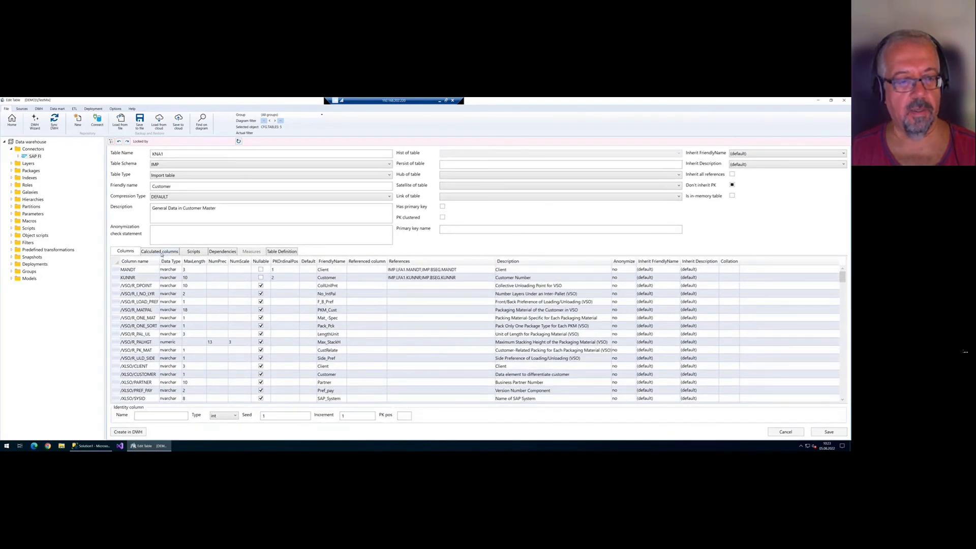
pyautogui.click(161, 252)
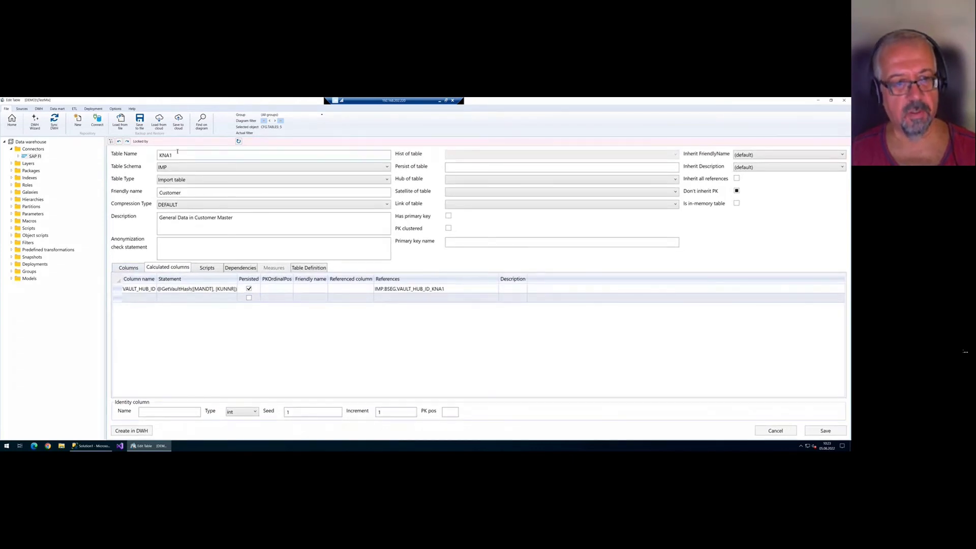
# - Examine the VAULT_HUB_ID hash statement of IMP.KNA1 and return to the flow diagram without saving
pyautogui.moveTo(176, 153); pyautogui.dragTo(139, 150)
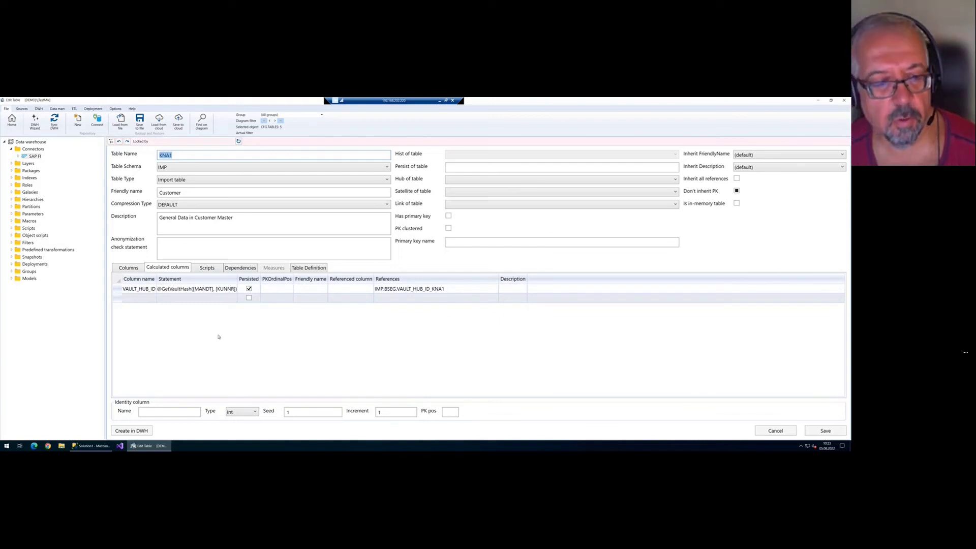
pyautogui.click(193, 289)
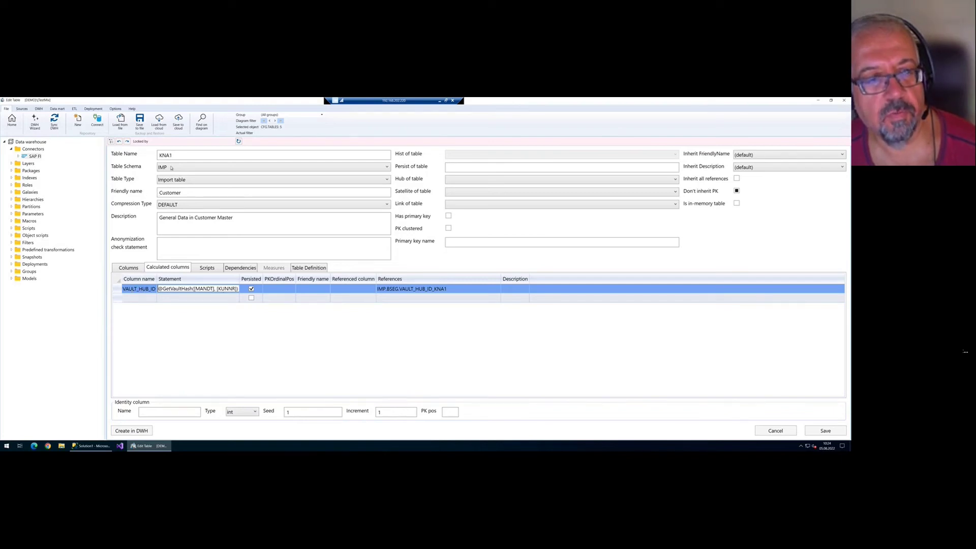
pyautogui.moveTo(175, 156); pyautogui.dragTo(144, 158)
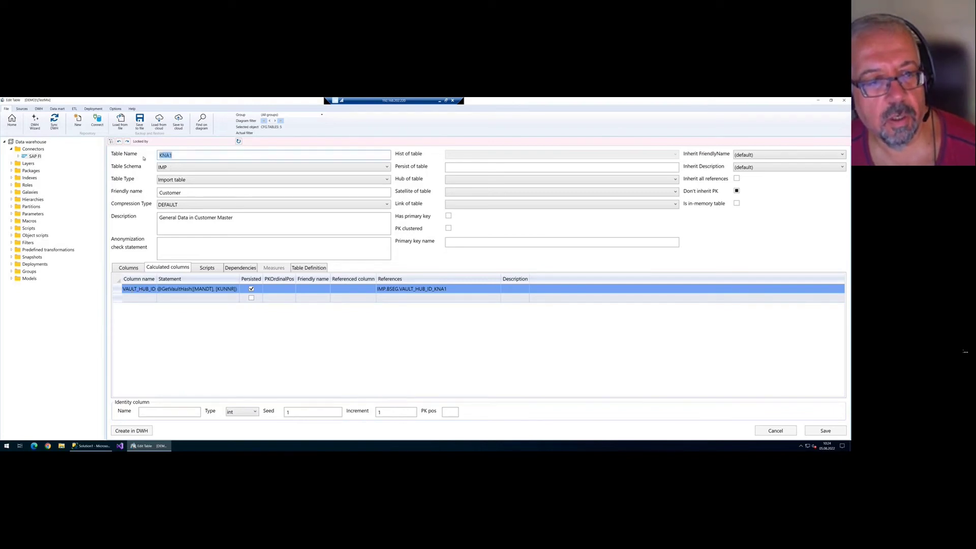
pyautogui.click(13, 127)
pyautogui.click(428, 291)
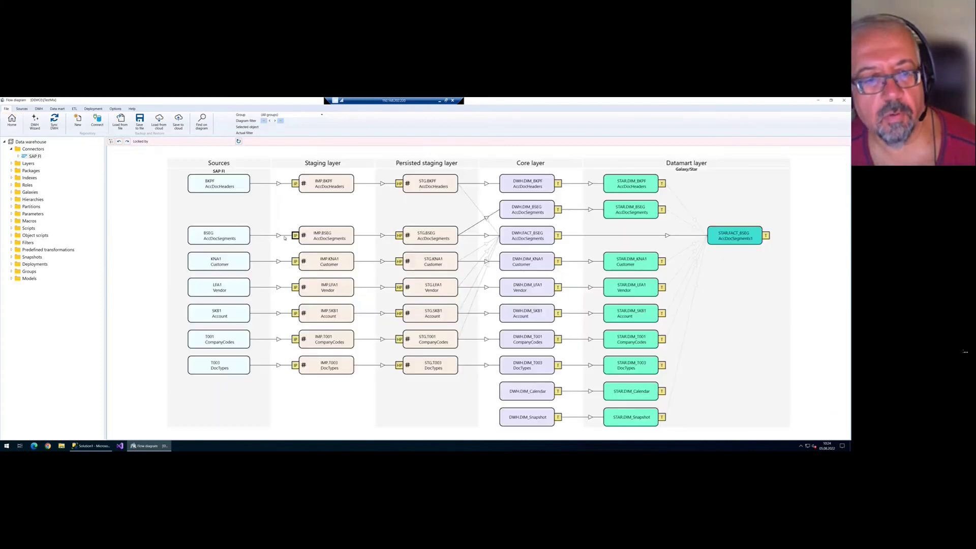
# - Open the calculated columns of IMP.BSEG and look through its own VAULT_HUB_ID and the referenced hash key columns
pyautogui.click(333, 237)
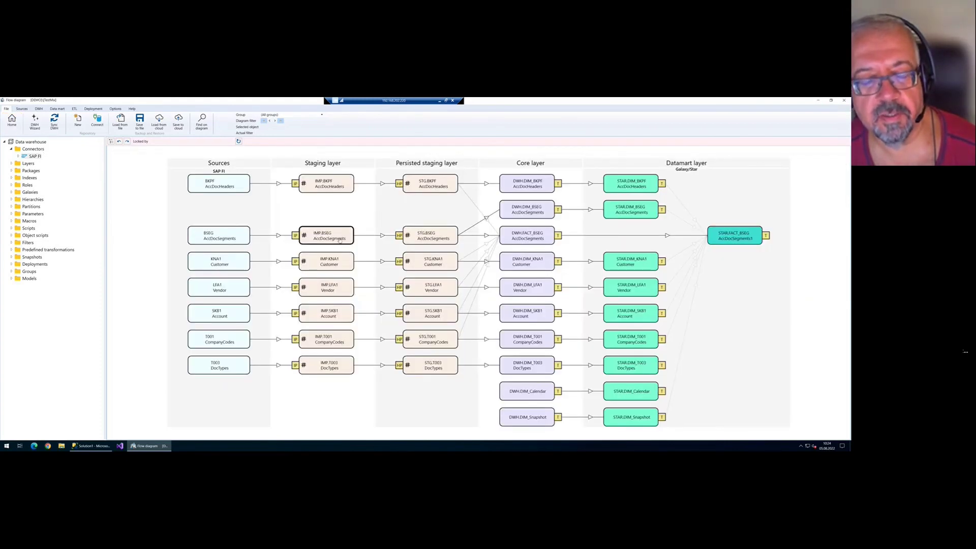
pyautogui.doubleClick(324, 237)
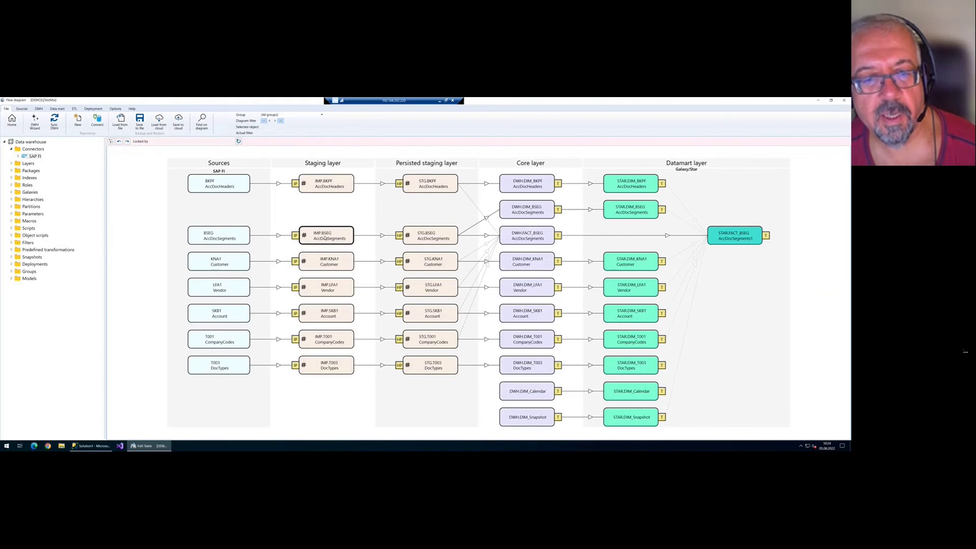
pyautogui.click(168, 268)
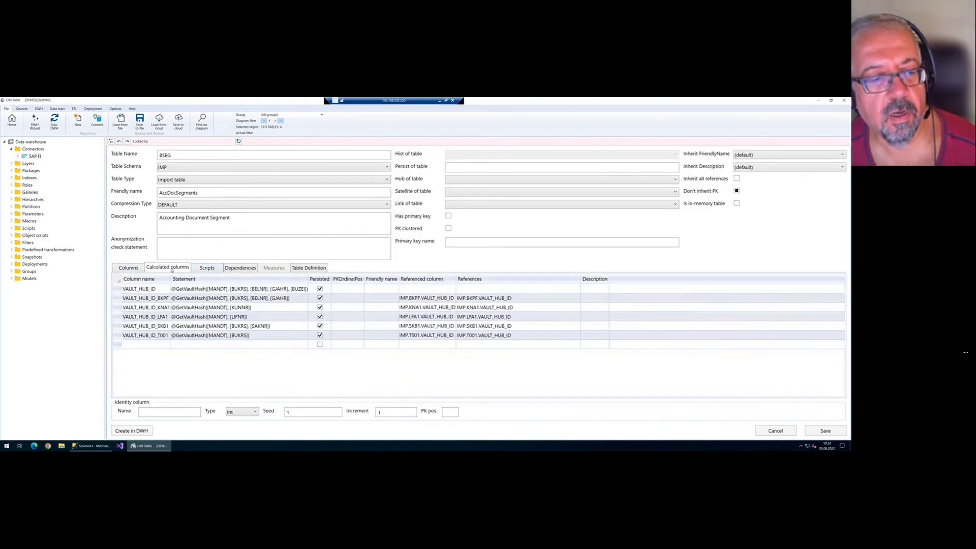
pyautogui.click(114, 289)
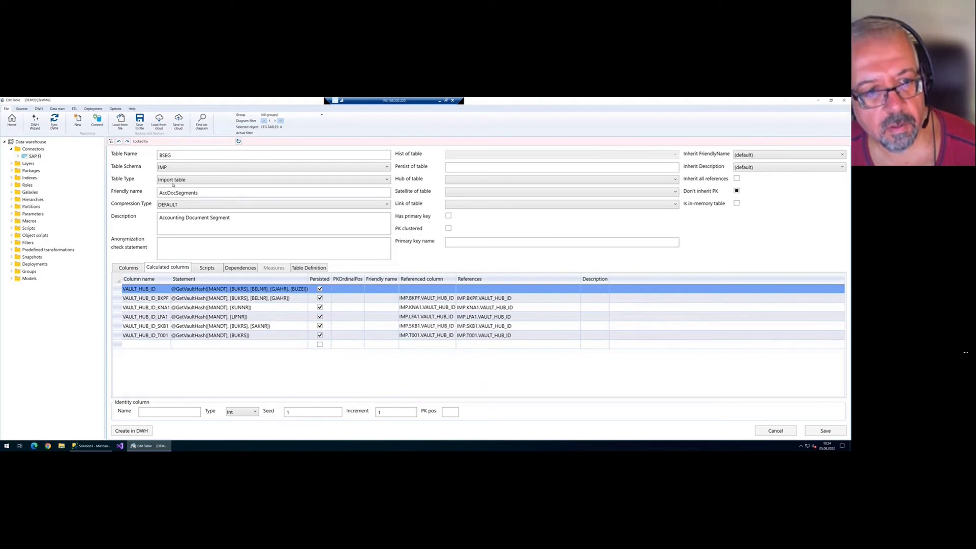
pyautogui.doubleClick(167, 156)
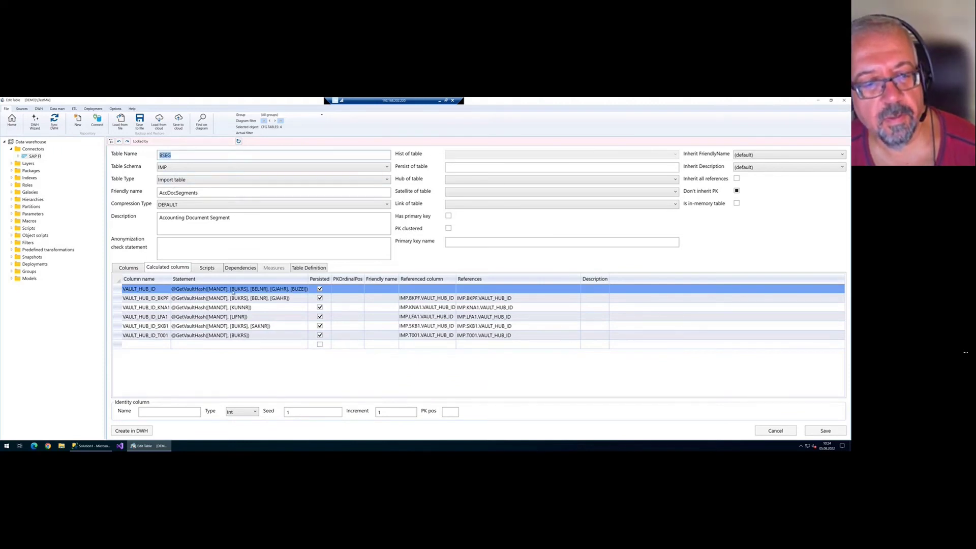
pyautogui.click(187, 307)
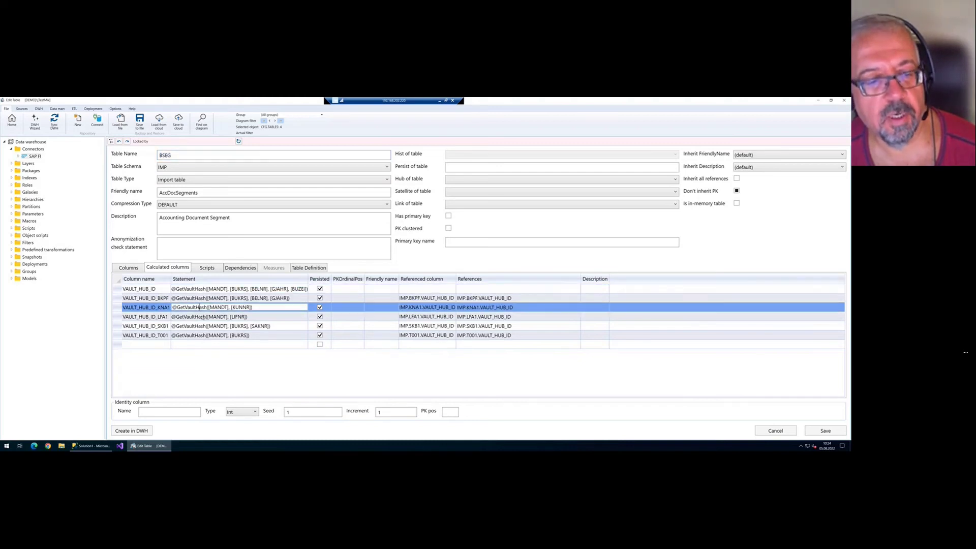
pyautogui.click(199, 317)
pyautogui.click(206, 326)
pyautogui.click(215, 335)
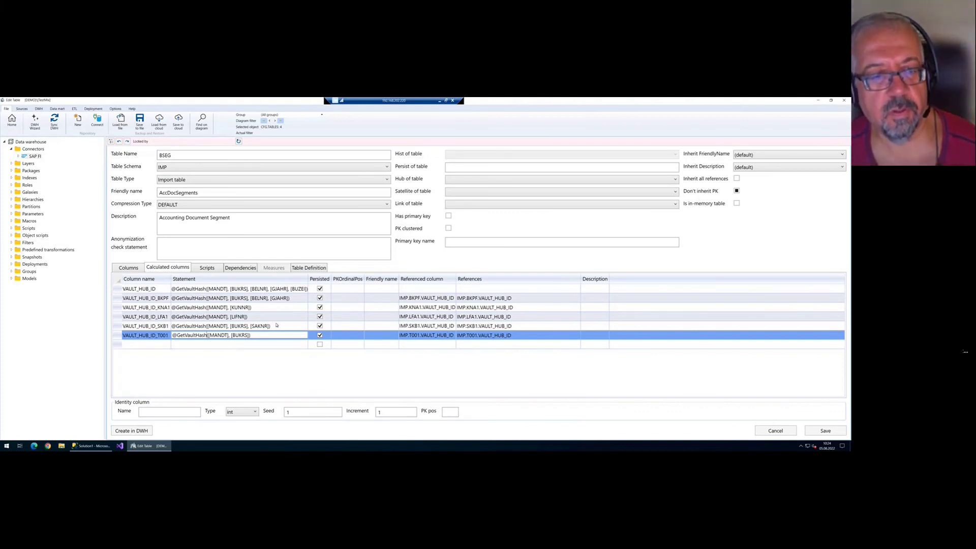
# - Examine the VAULT_HUB_ID_BKPF column and the key fields passed to its GetVaultHash statement
pyautogui.click(158, 299)
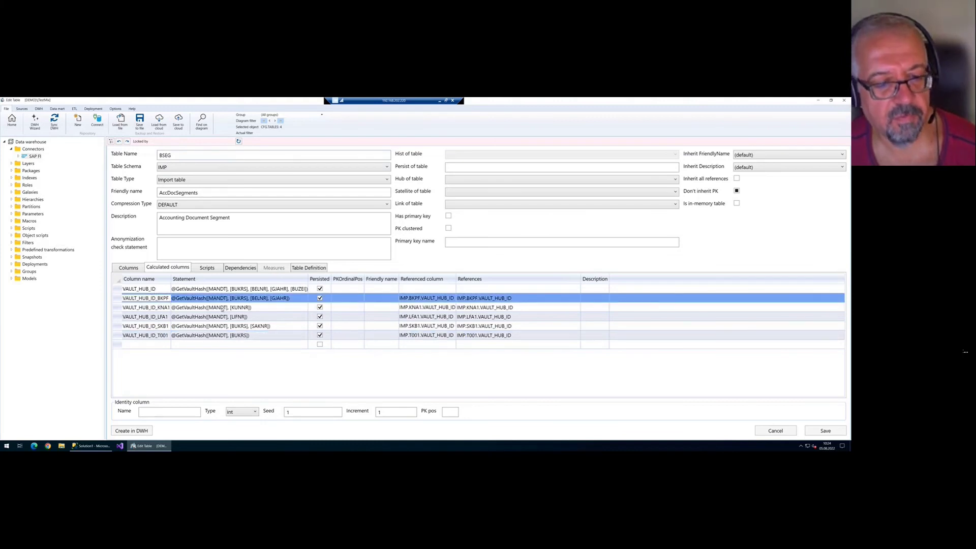
pyautogui.click(289, 301)
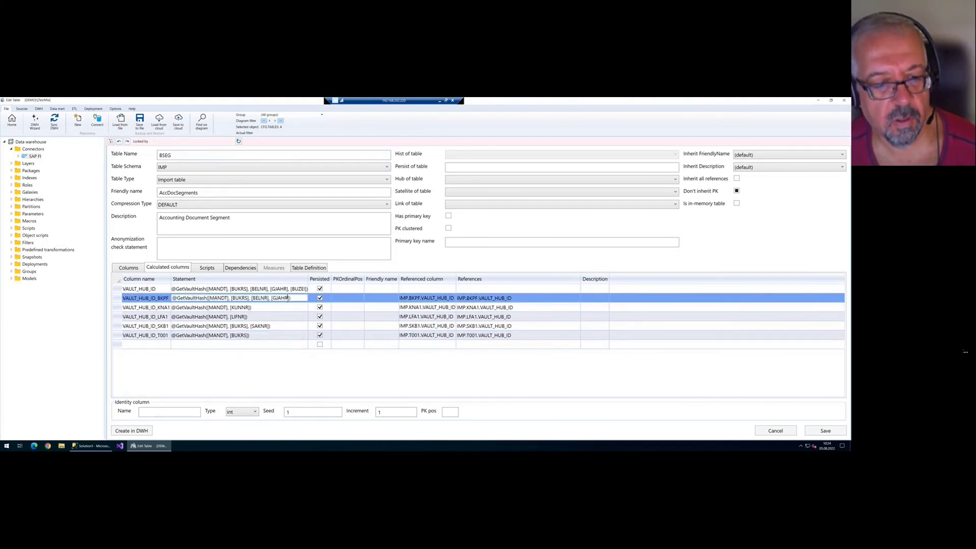
pyautogui.moveTo(288, 298); pyautogui.dragTo(209, 298)
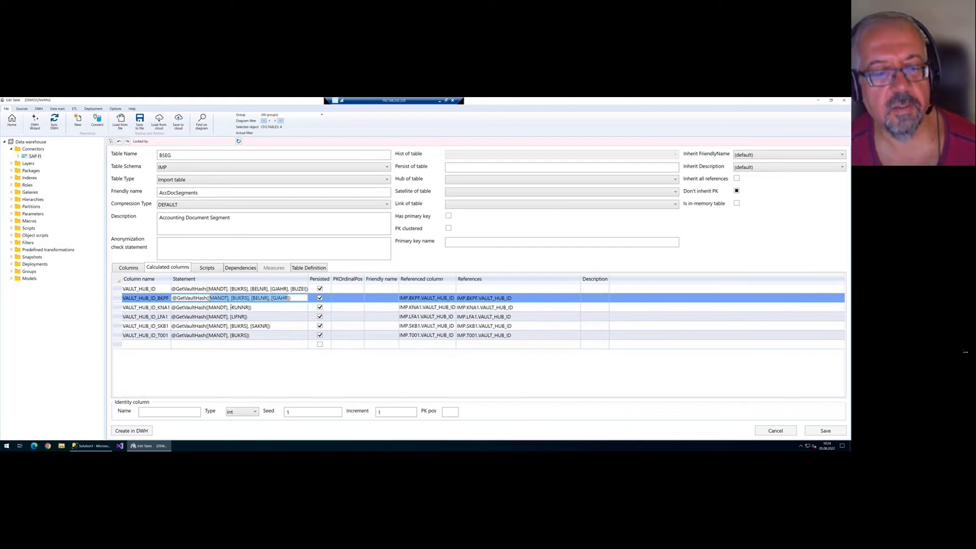
pyautogui.click(209, 298)
pyautogui.hotkey('shift', 'End')
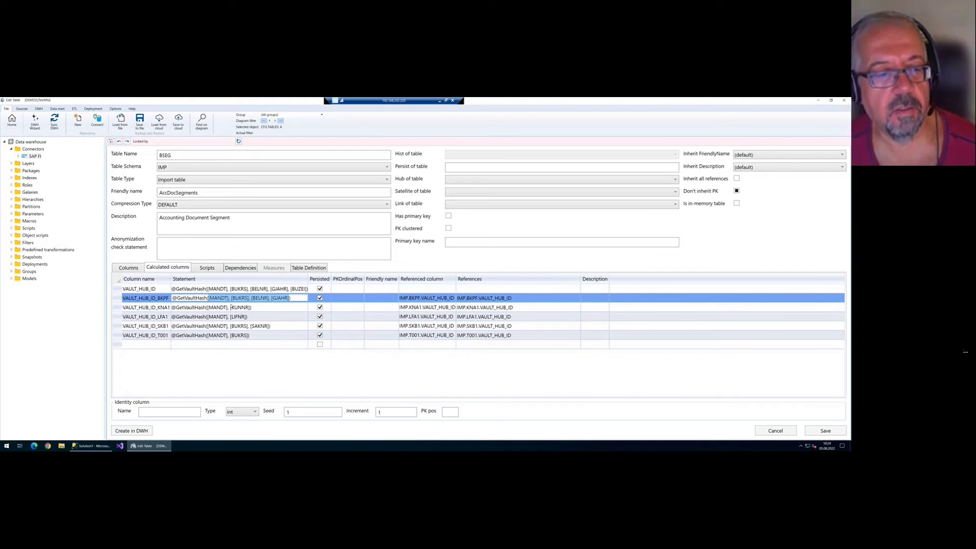
pyautogui.click(202, 299)
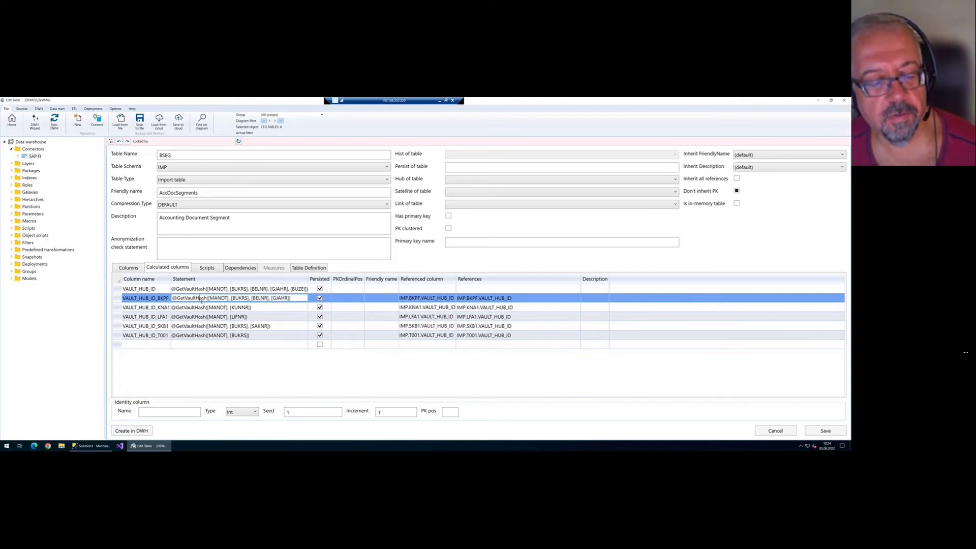
pyautogui.hotkey('ctrl', 'a')
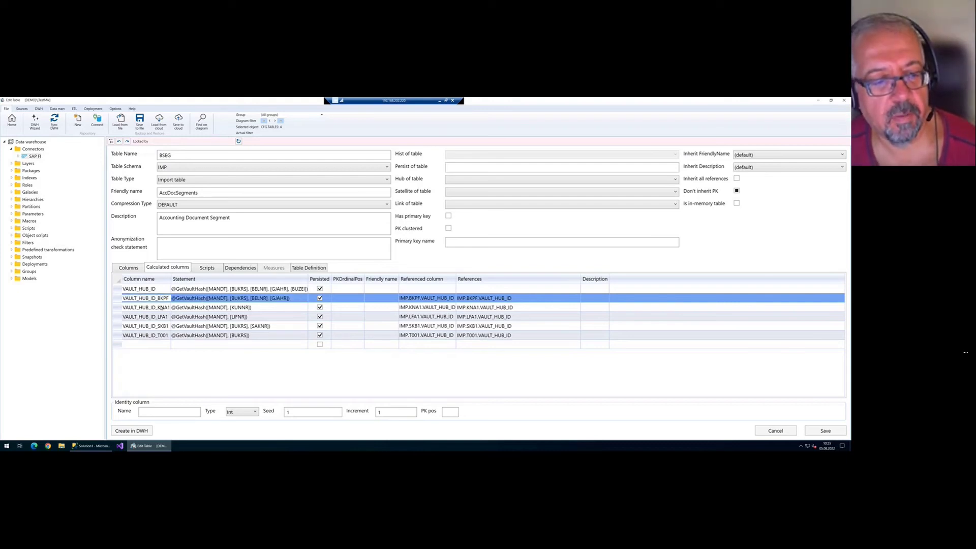
# - Examine the VAULT_HUB_ID_KNA1 column and the MANDT and KUNNR fields in its hash statement
pyautogui.click(172, 307)
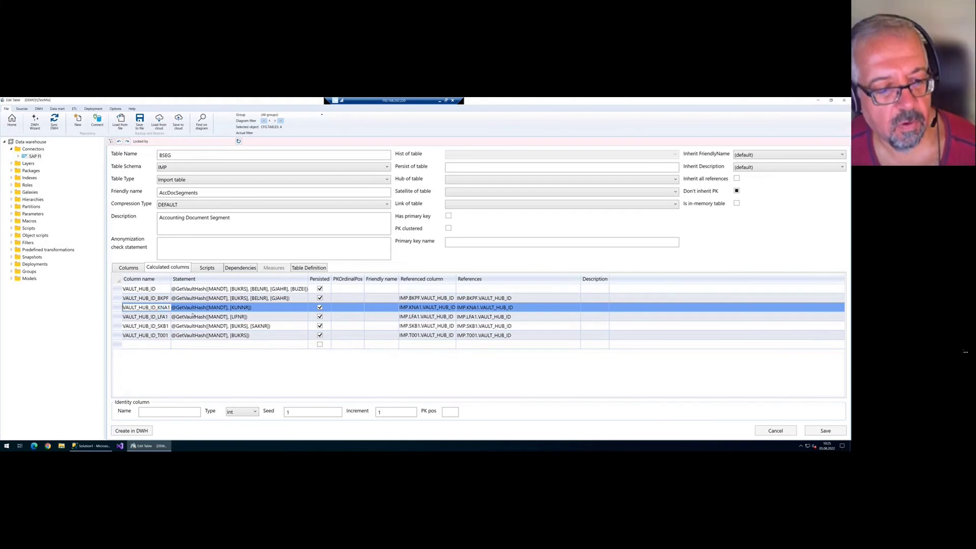
pyautogui.press('F2')
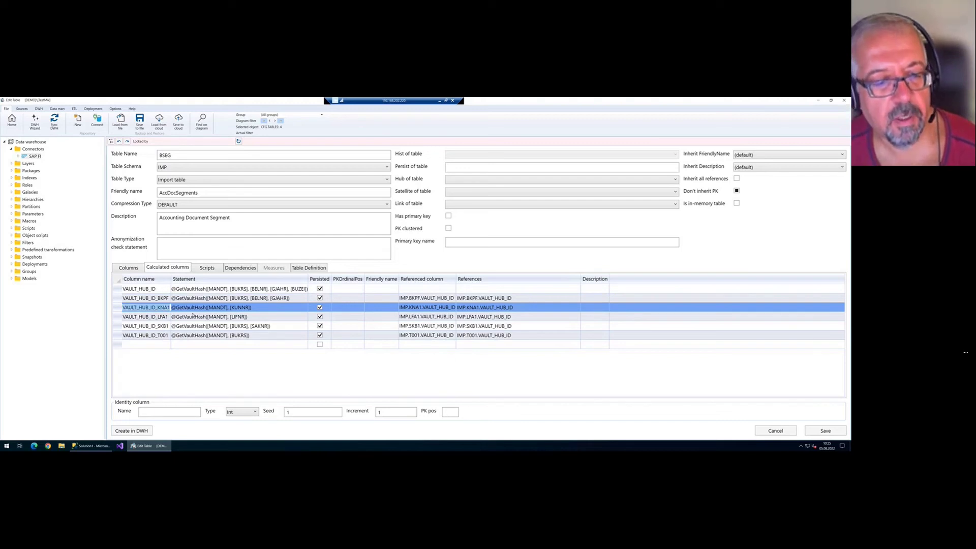
pyautogui.click(223, 307)
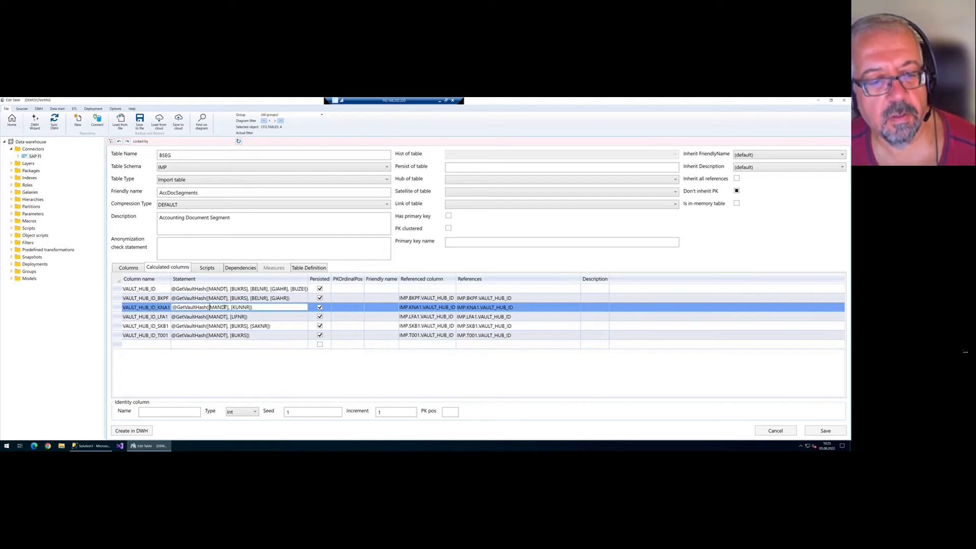
pyautogui.moveTo(209, 308); pyautogui.dragTo(257, 308)
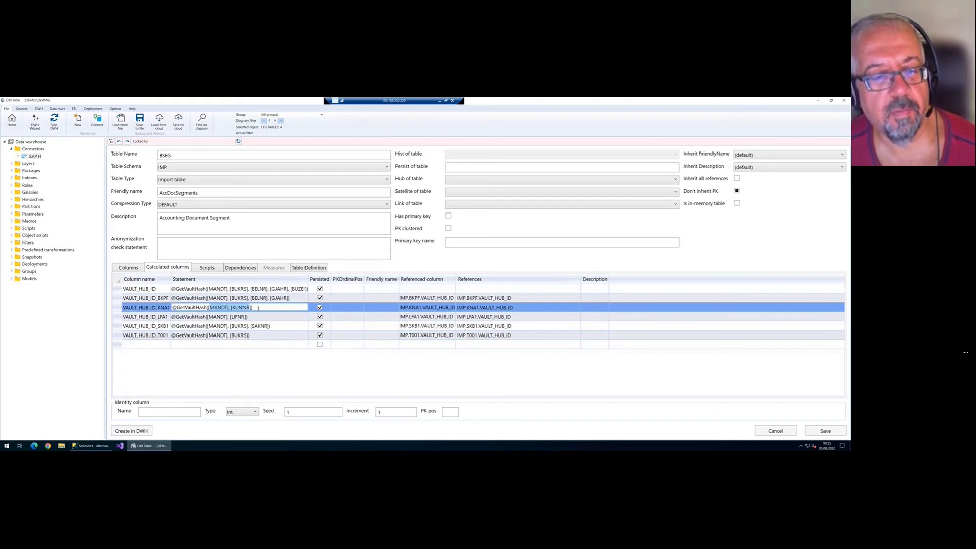
pyautogui.click(258, 309)
pyautogui.hotkey('ctrl', 'a')
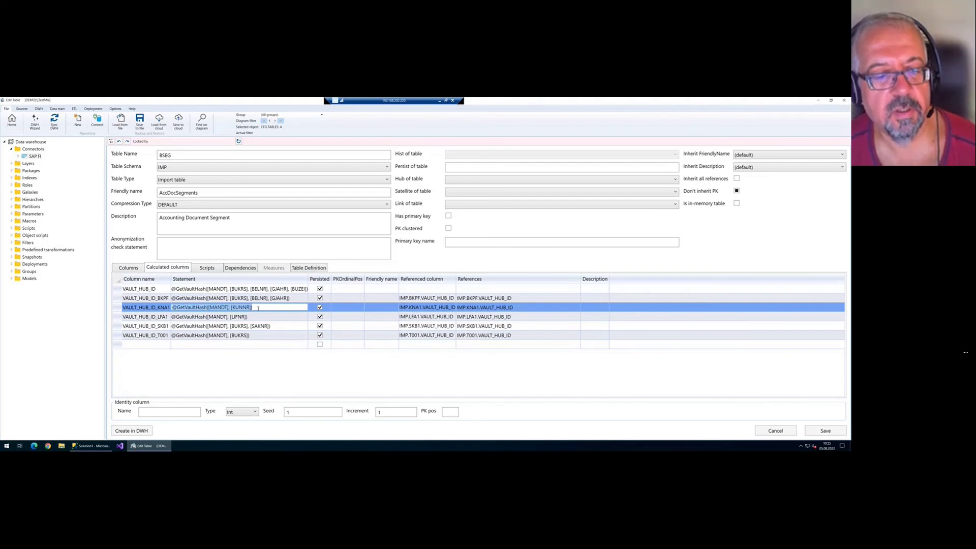
# - Review the hash statements for LFA1, SKB1 and T001, and return to the flow diagram without saving
pyautogui.click(253, 316)
pyautogui.click(278, 325)
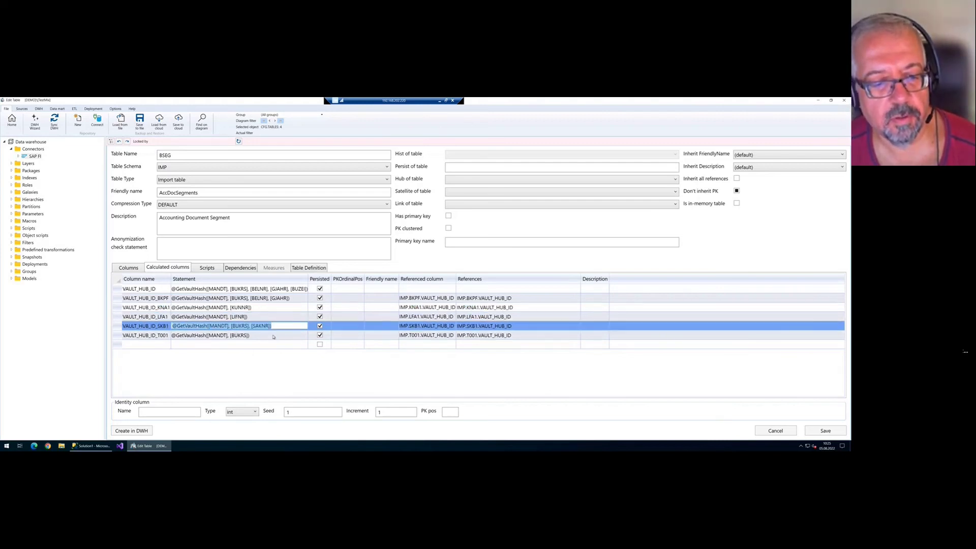
pyautogui.click(276, 335)
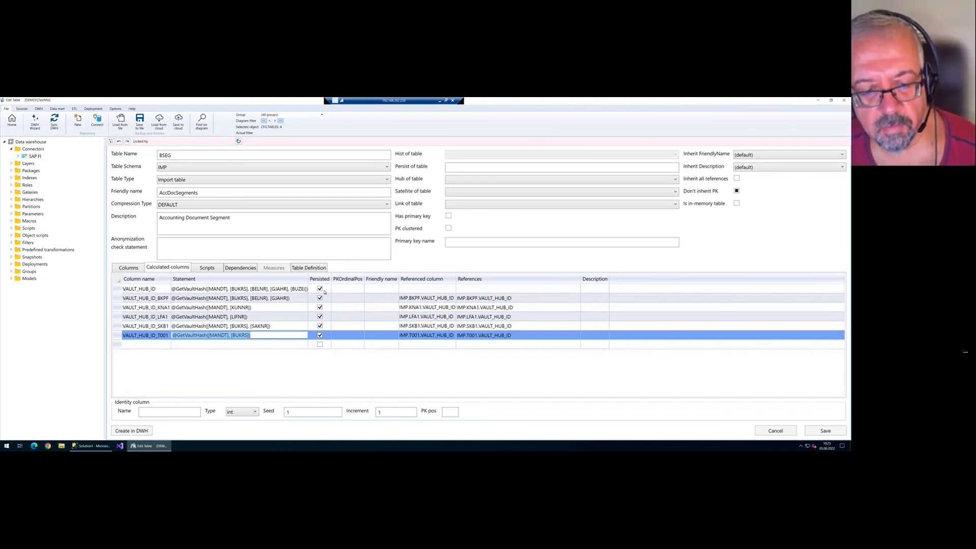
pyautogui.click(11, 121)
pyautogui.click(422, 291)
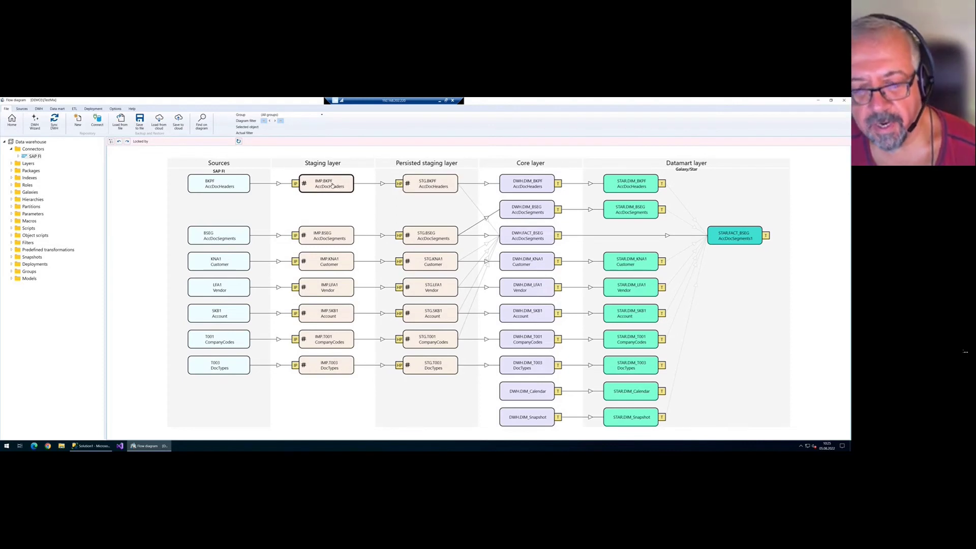
# - Open the IMP.BKPF to STG.BKPF historization package, try the Use VAULT ID as PK option, and return to the flow diagram without saving
pyautogui.click(400, 183)
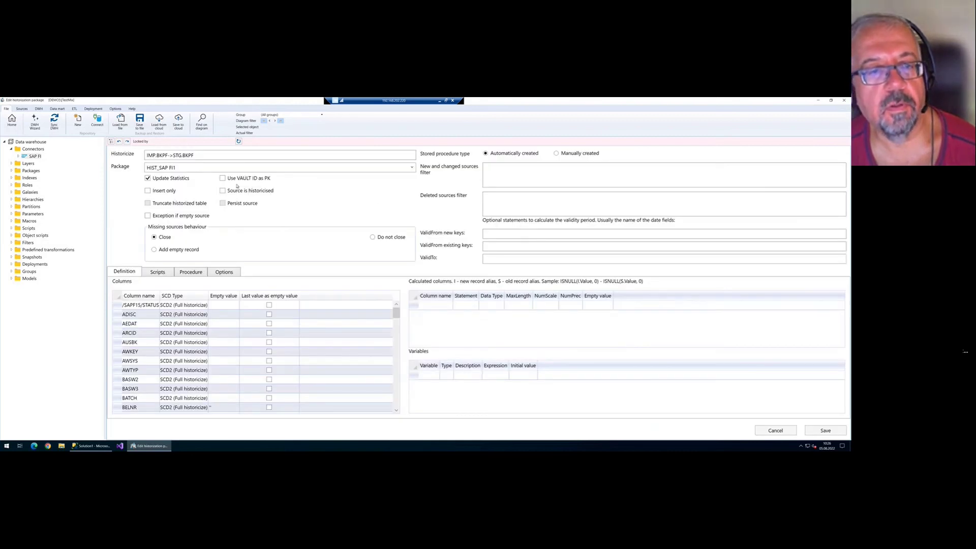
pyautogui.click(222, 178)
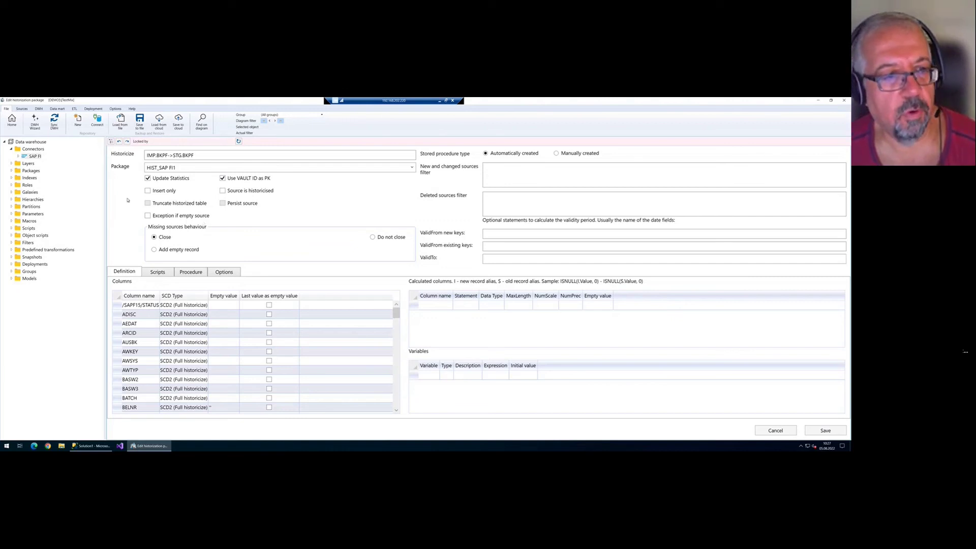
pyautogui.click(12, 122)
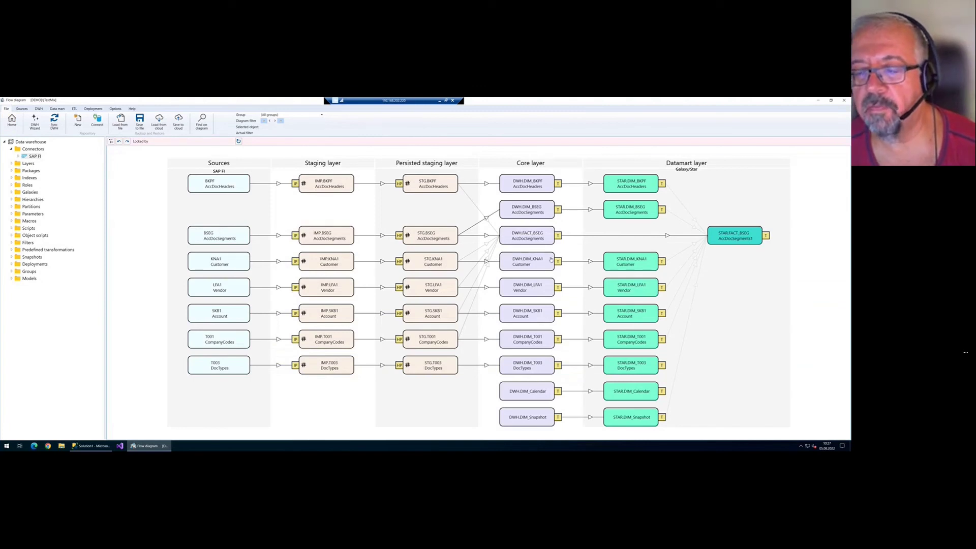
# - Open the DWH FACT_BSEG transformation and examine the VAULT_HUB_ID join conditions in its generated view code
pyautogui.doubleClick(534, 241)
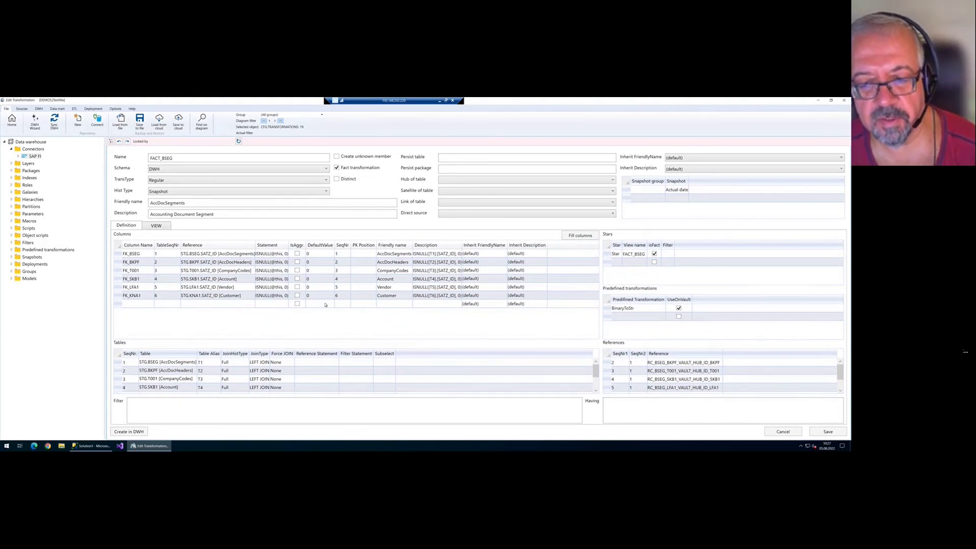
pyautogui.click(158, 226)
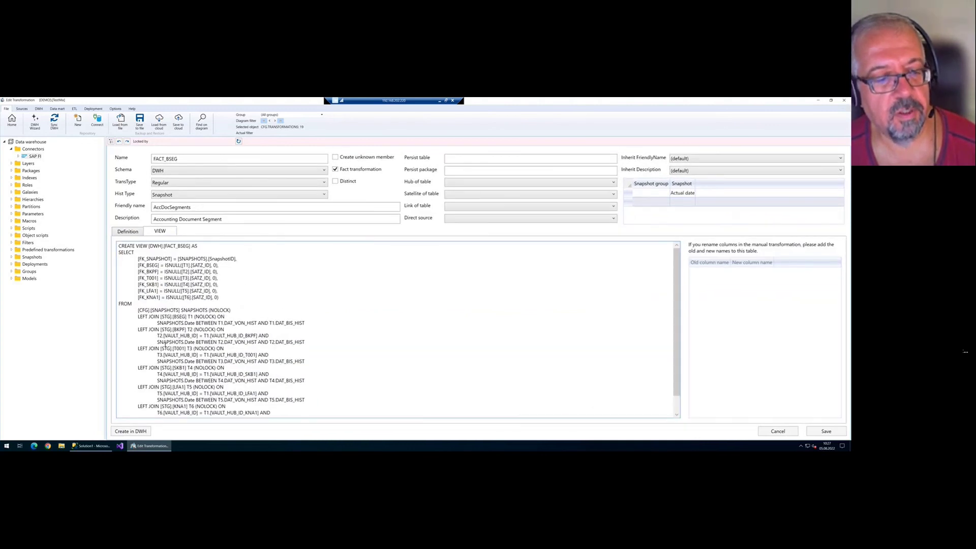
pyautogui.moveTo(158, 335); pyautogui.dragTo(273, 356)
pyautogui.scroll(-1, 262, 347)
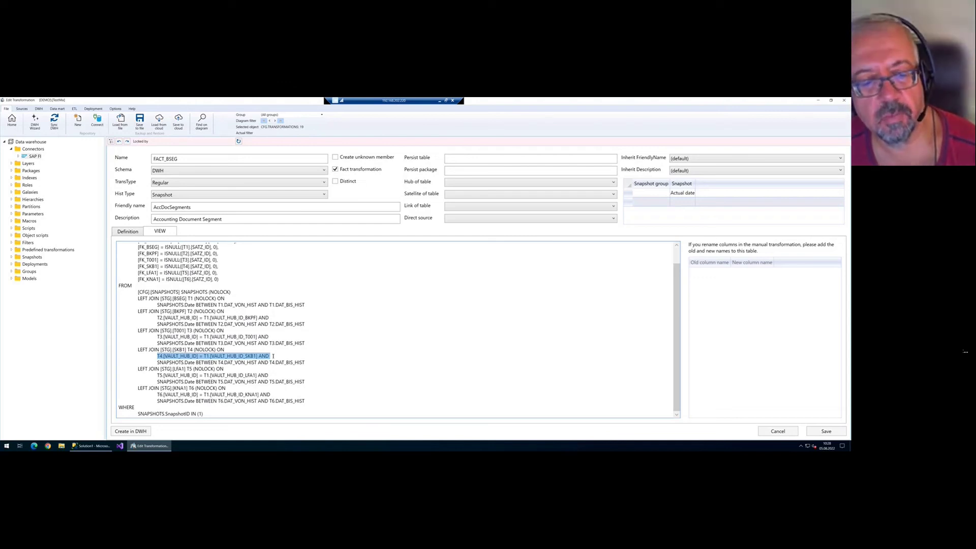
pyautogui.click(222, 351)
pyautogui.moveTo(157, 356); pyautogui.dragTo(260, 355)
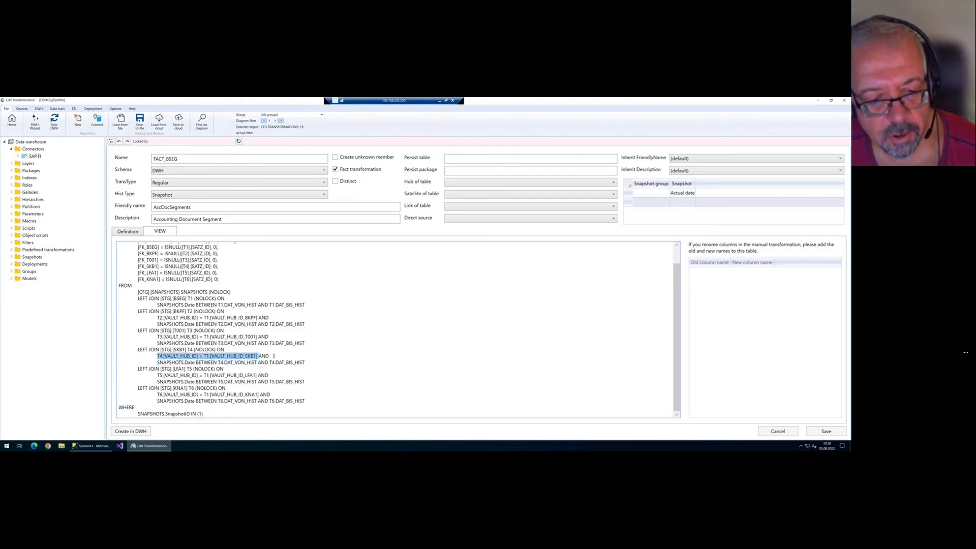
pyautogui.click(275, 356)
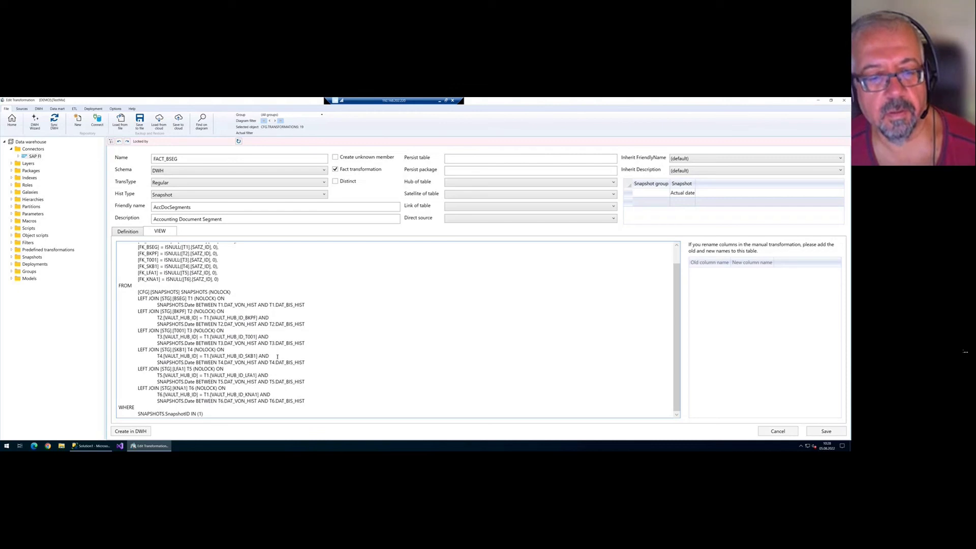
pyautogui.scroll(1, 278, 357)
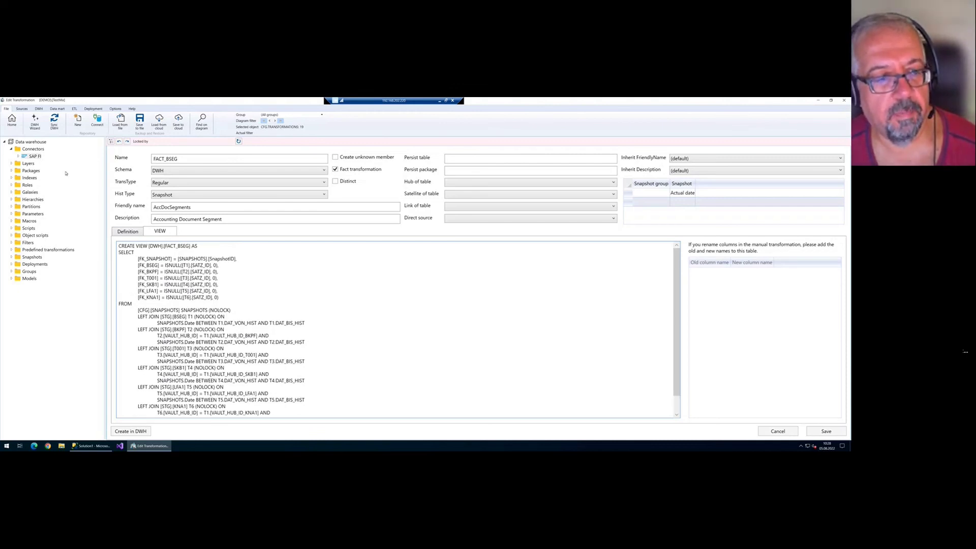
# - Review the references in the FACT_BSEG definition, comparing the BKPF reference's options and sequence numbers with the joined BKPF and BSEG tables
pyautogui.click(130, 233)
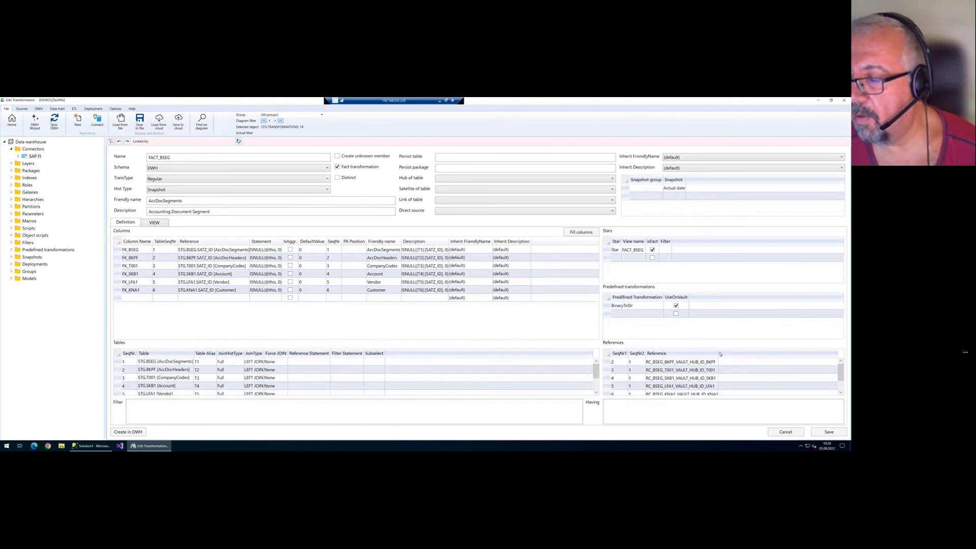
pyautogui.moveTo(720, 341); pyautogui.dragTo(722, 323)
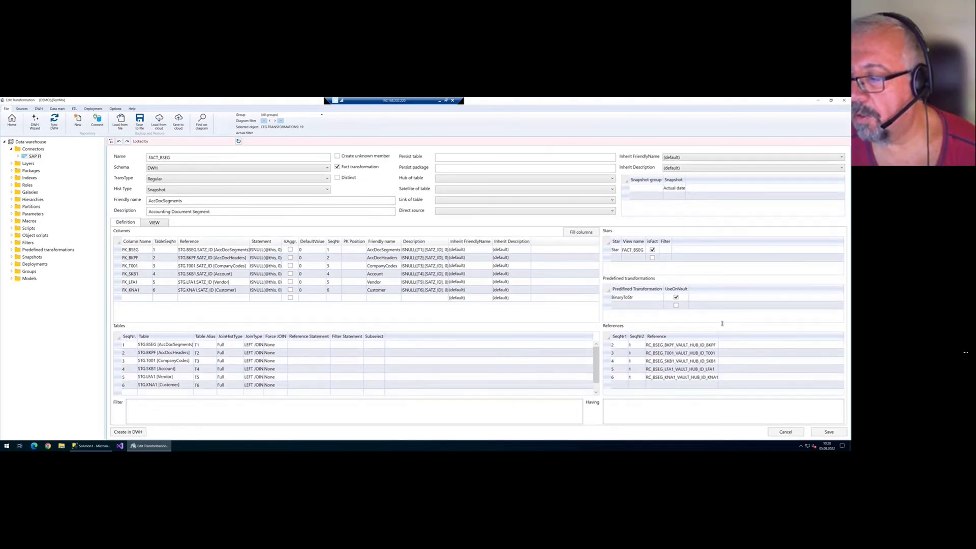
pyautogui.click(712, 345)
pyautogui.click(711, 345)
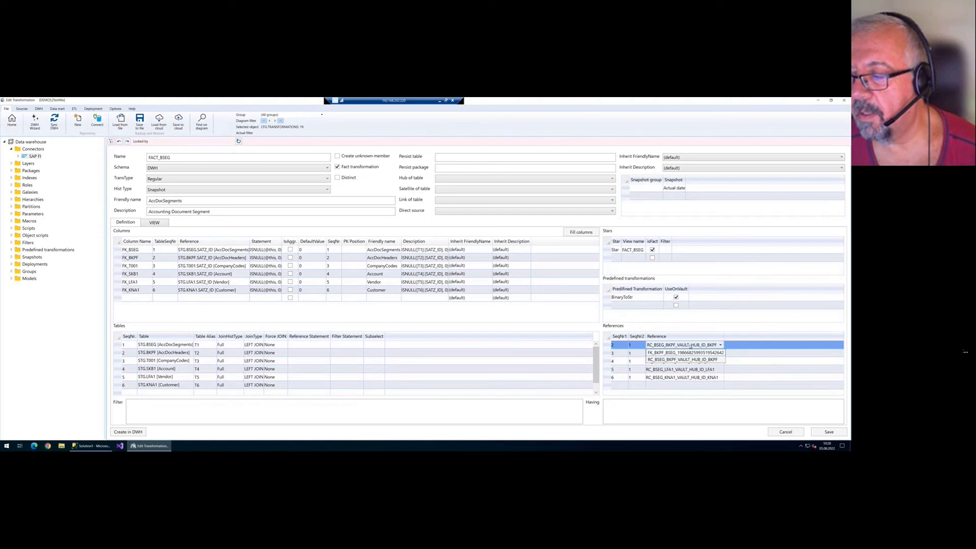
pyautogui.click(617, 347)
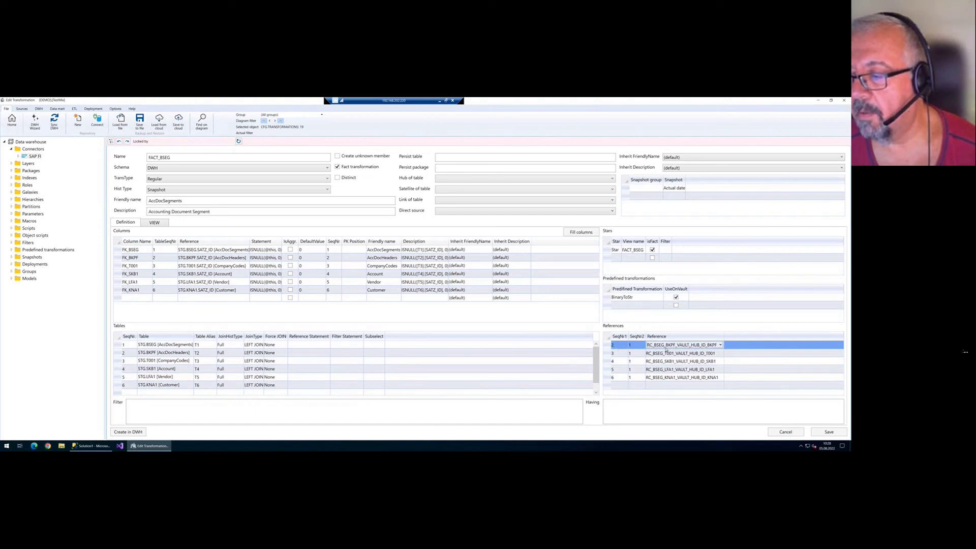
pyautogui.click(619, 345)
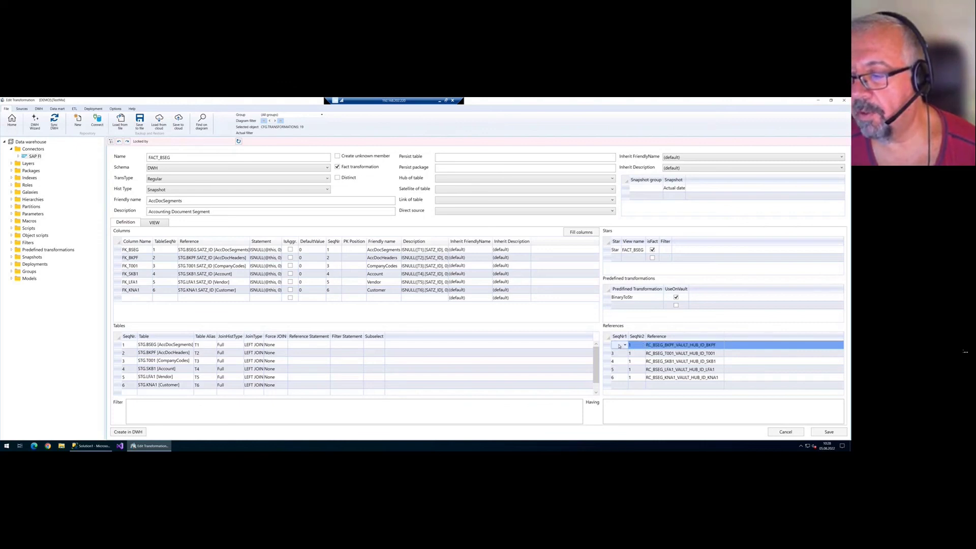
pyautogui.write('2')
pyautogui.click(635, 347)
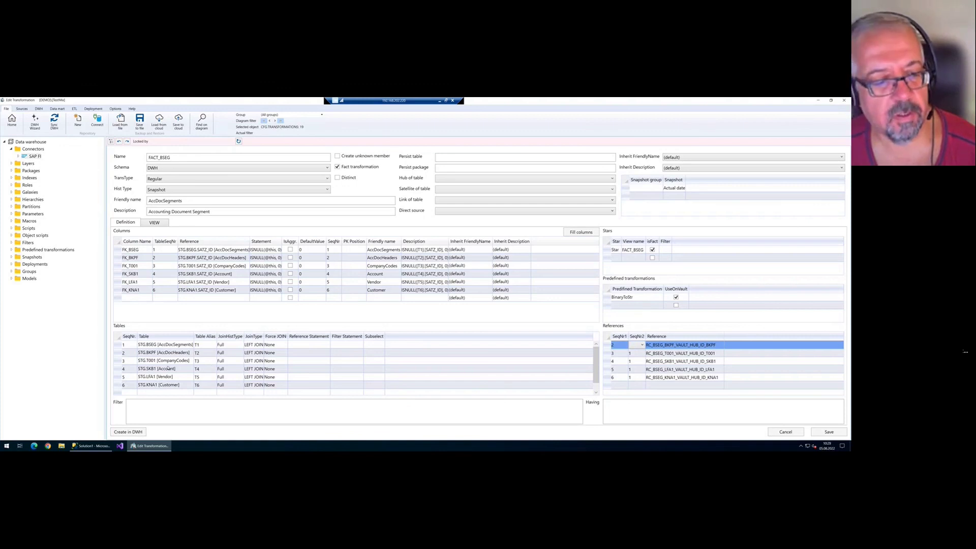
pyautogui.click(155, 353)
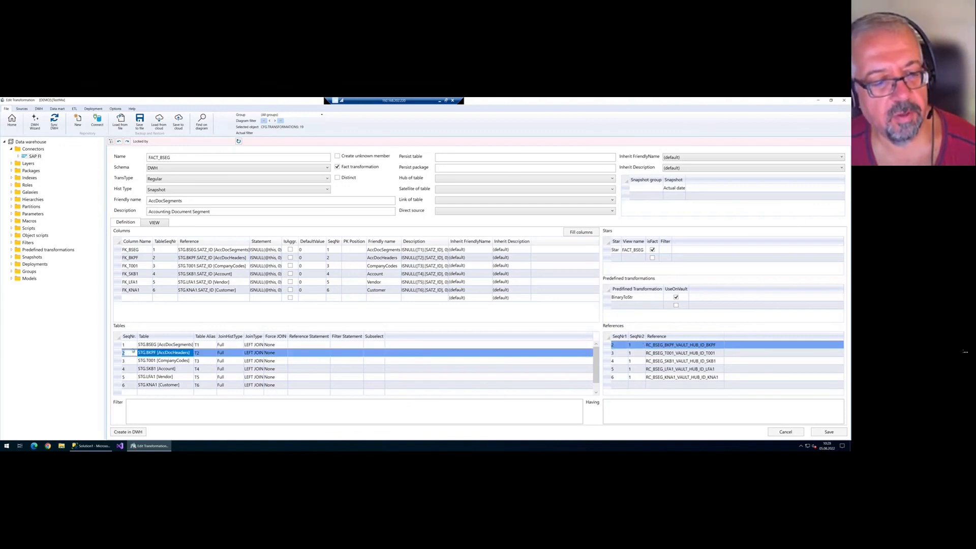
pyautogui.click(130, 346)
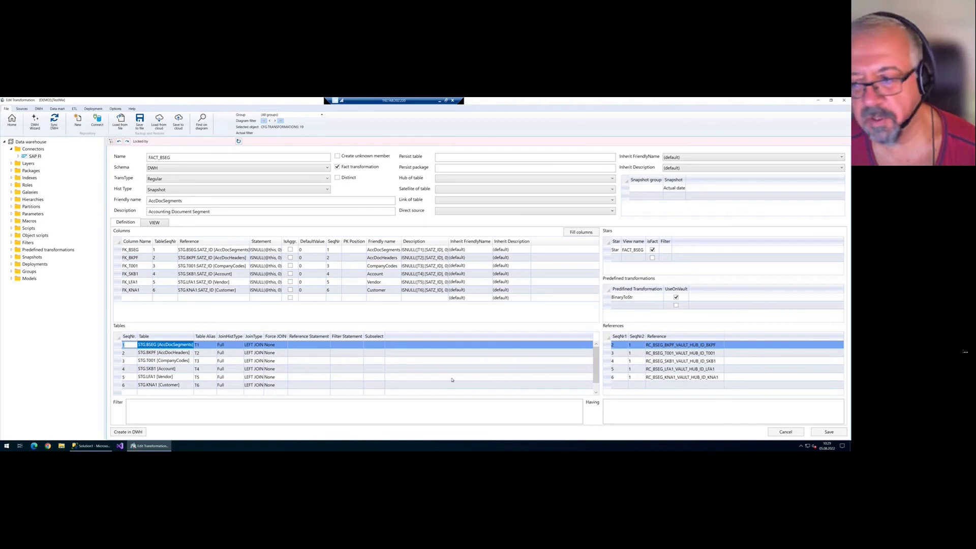
# - Switch the BKPF reference of FACT_BSEG to the FK_BKPF_BSEG foreign key and save the transformation
pyautogui.click(676, 345)
pyautogui.click(678, 345)
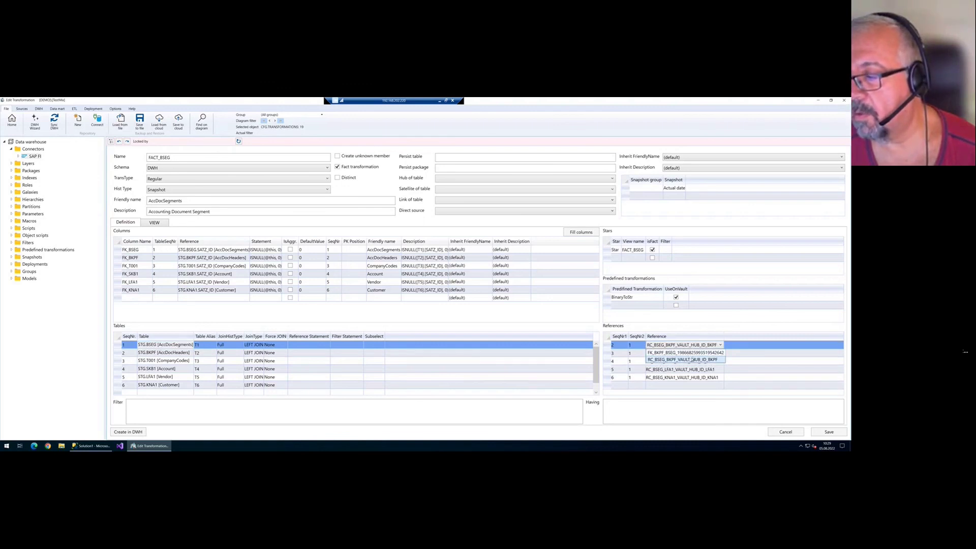
pyautogui.click(687, 352)
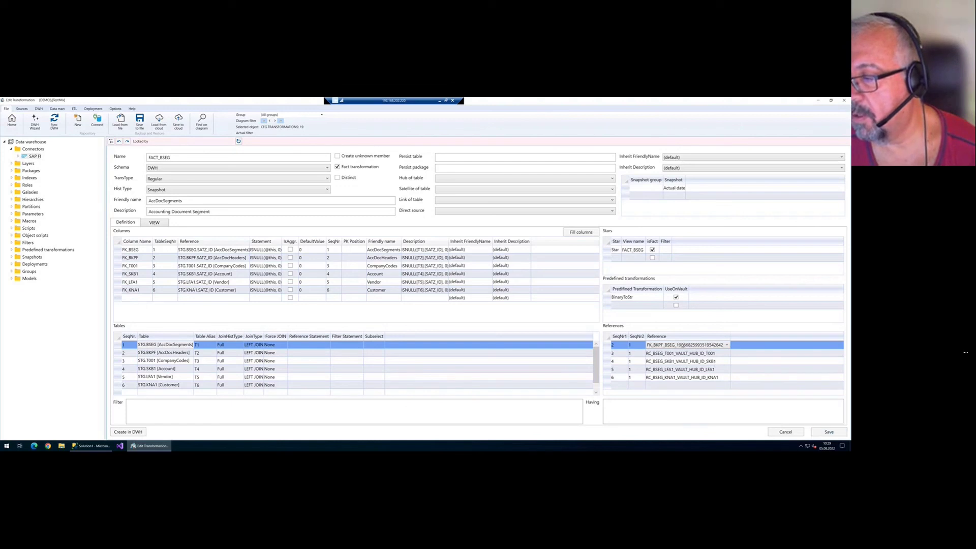
pyautogui.click(818, 431)
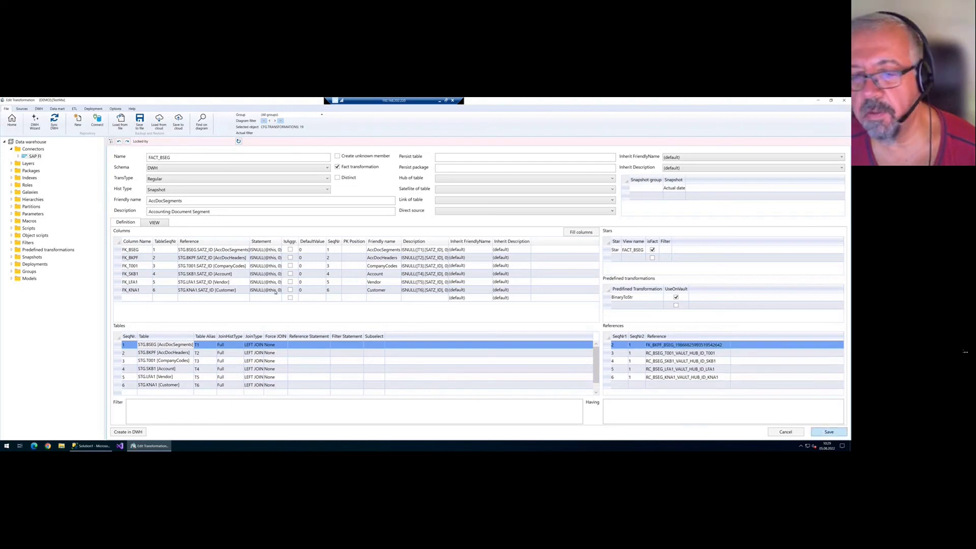
# - Examine the GJAHR, MANDT, BELNR and BUKRS join conditions for STG.BKPF in the FACT_BSEG view code
pyautogui.click(165, 225)
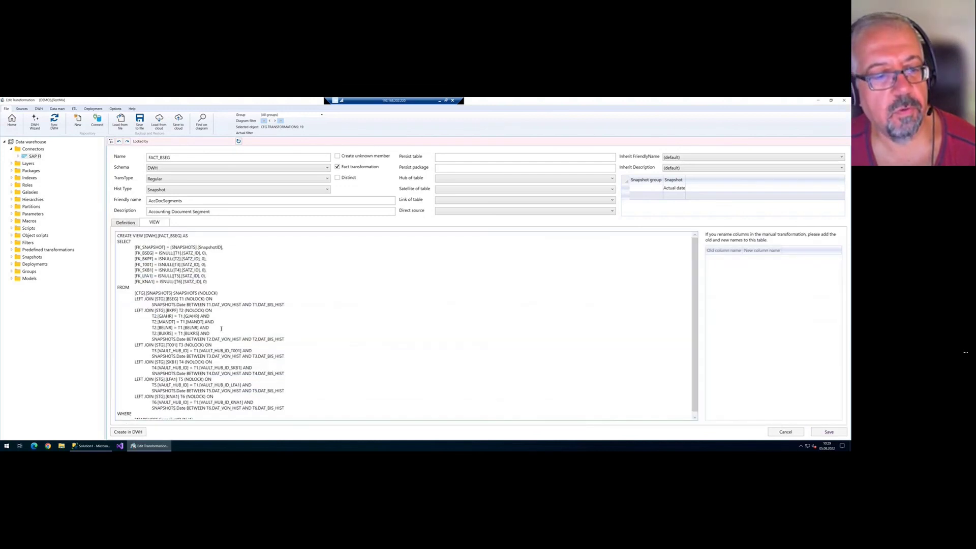
pyautogui.scroll(-1, 221, 328)
pyautogui.moveTo(153, 313); pyautogui.dragTo(210, 331)
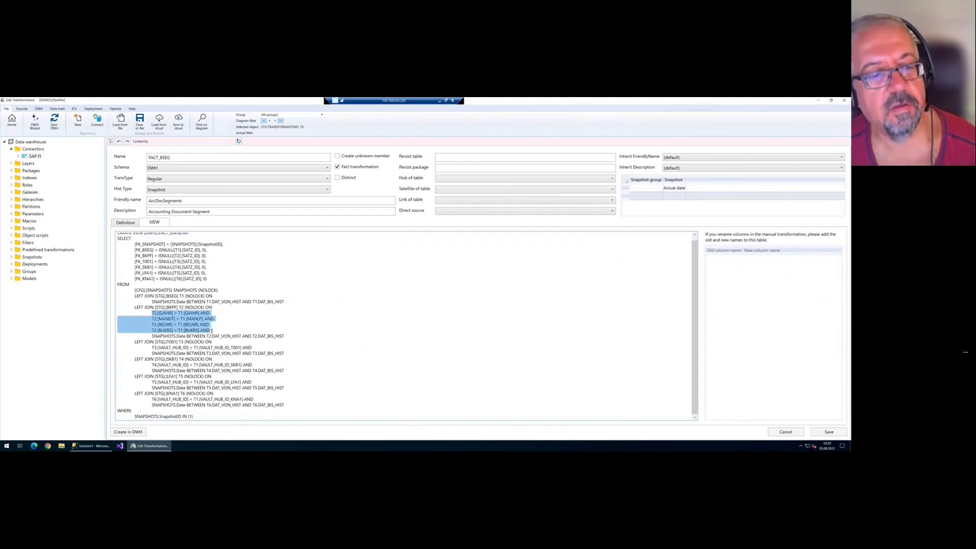
pyautogui.click(223, 329)
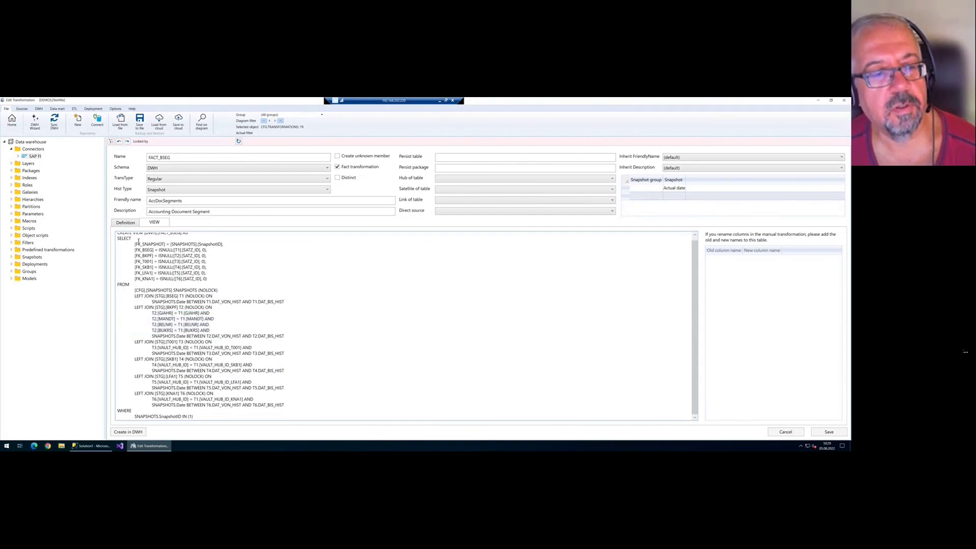
# - Set the BKPF reference back to RC_BSEG_BKPF_VAULT_HUB_ID_BKPF and save the FACT_BSEG transformation
pyautogui.click(137, 223)
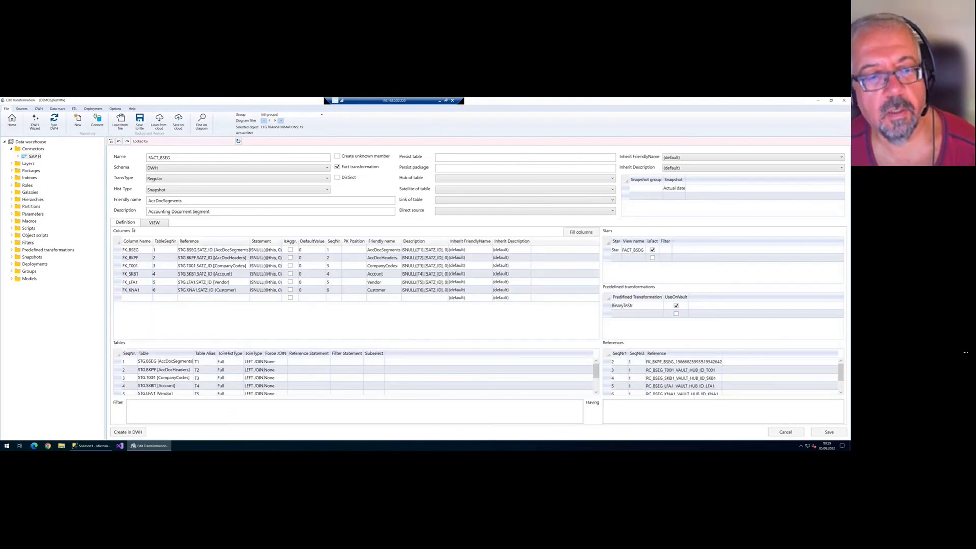
pyautogui.click(718, 362)
pyautogui.click(718, 362)
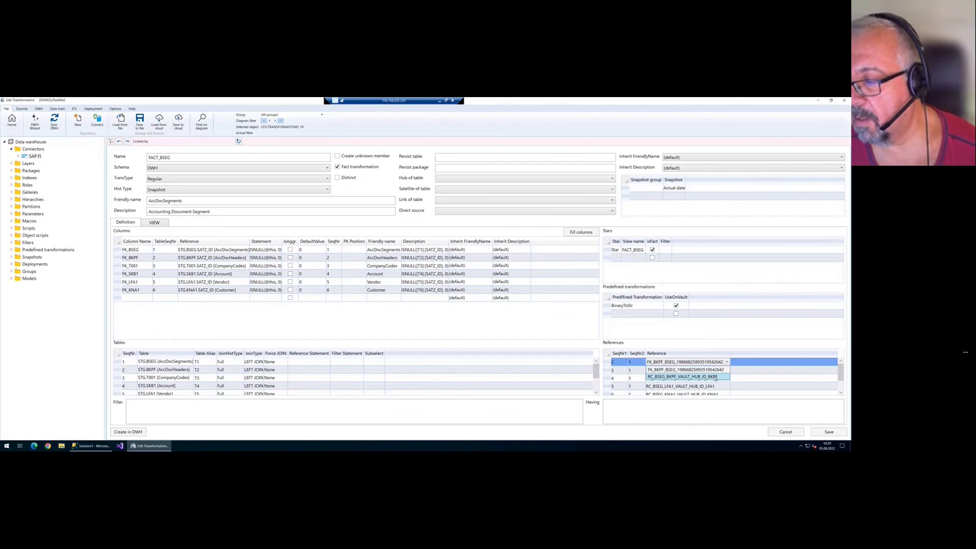
pyautogui.click(715, 377)
pyautogui.click(830, 432)
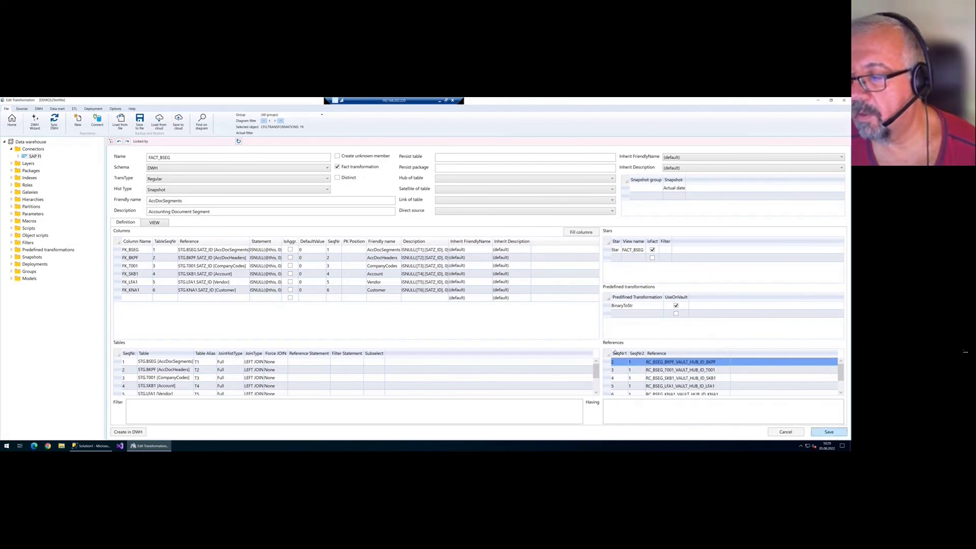
# - Check the VAULT_HUB_ID_BKPF join condition in the FACT_BSEG view code and return to the flow diagram
pyautogui.click(159, 223)
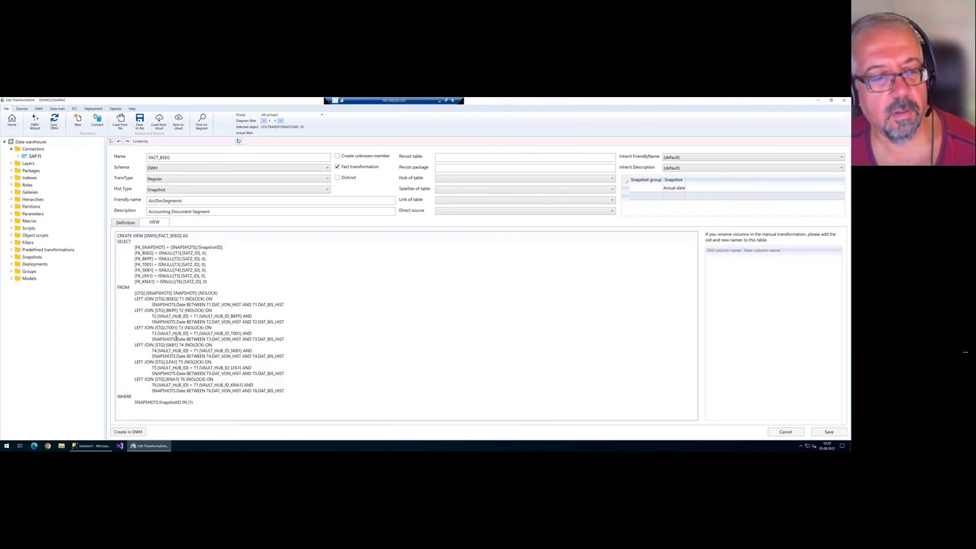
pyautogui.moveTo(151, 315); pyautogui.dragTo(257, 316)
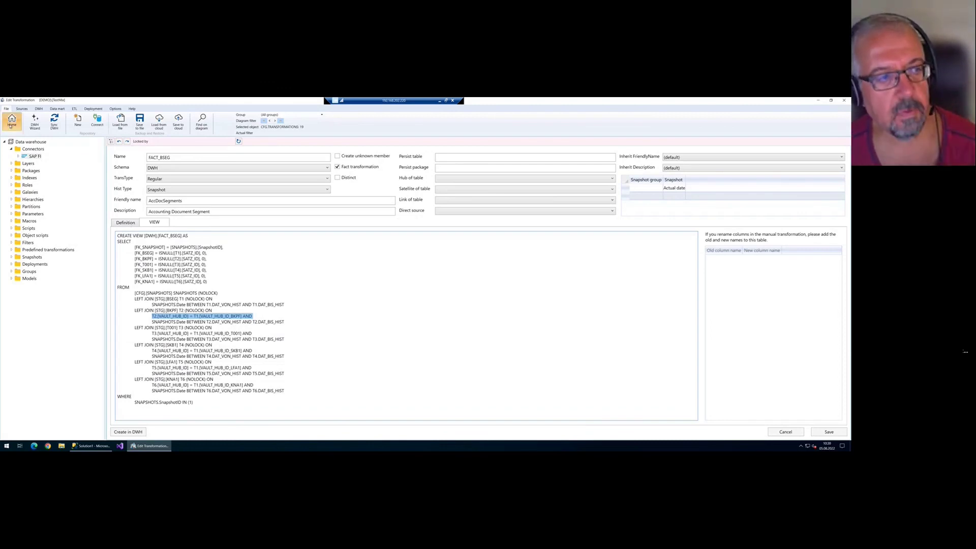
pyautogui.press('Escape')
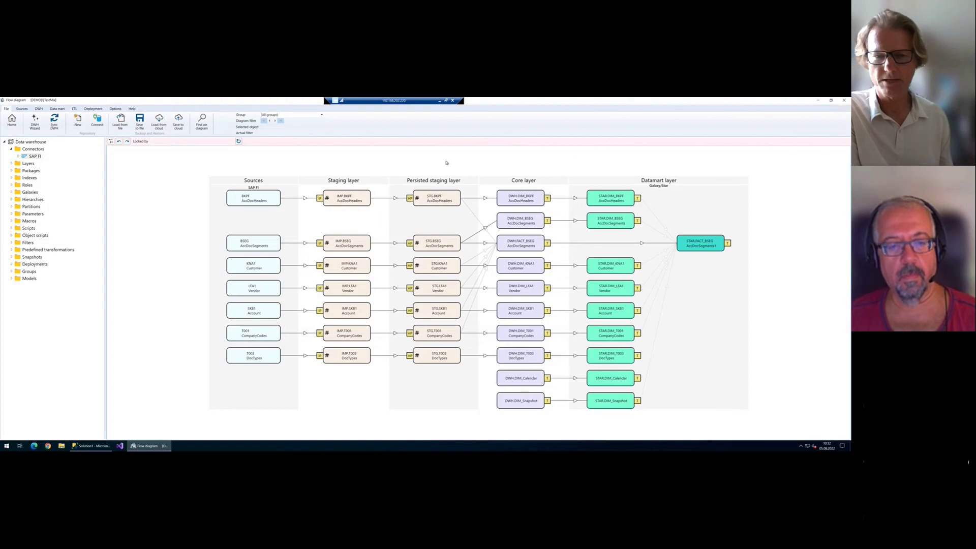
pyautogui.click(628, 269)
pyautogui.click(643, 276)
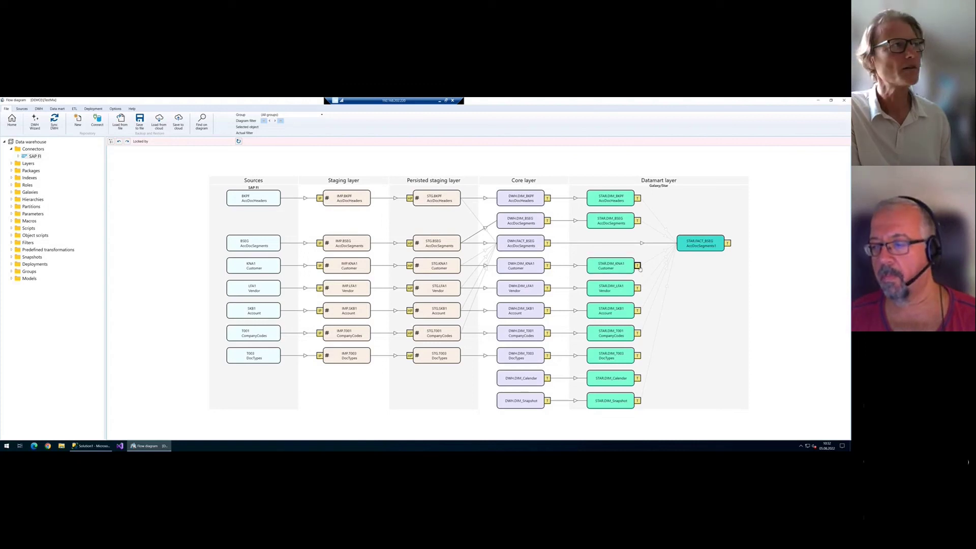